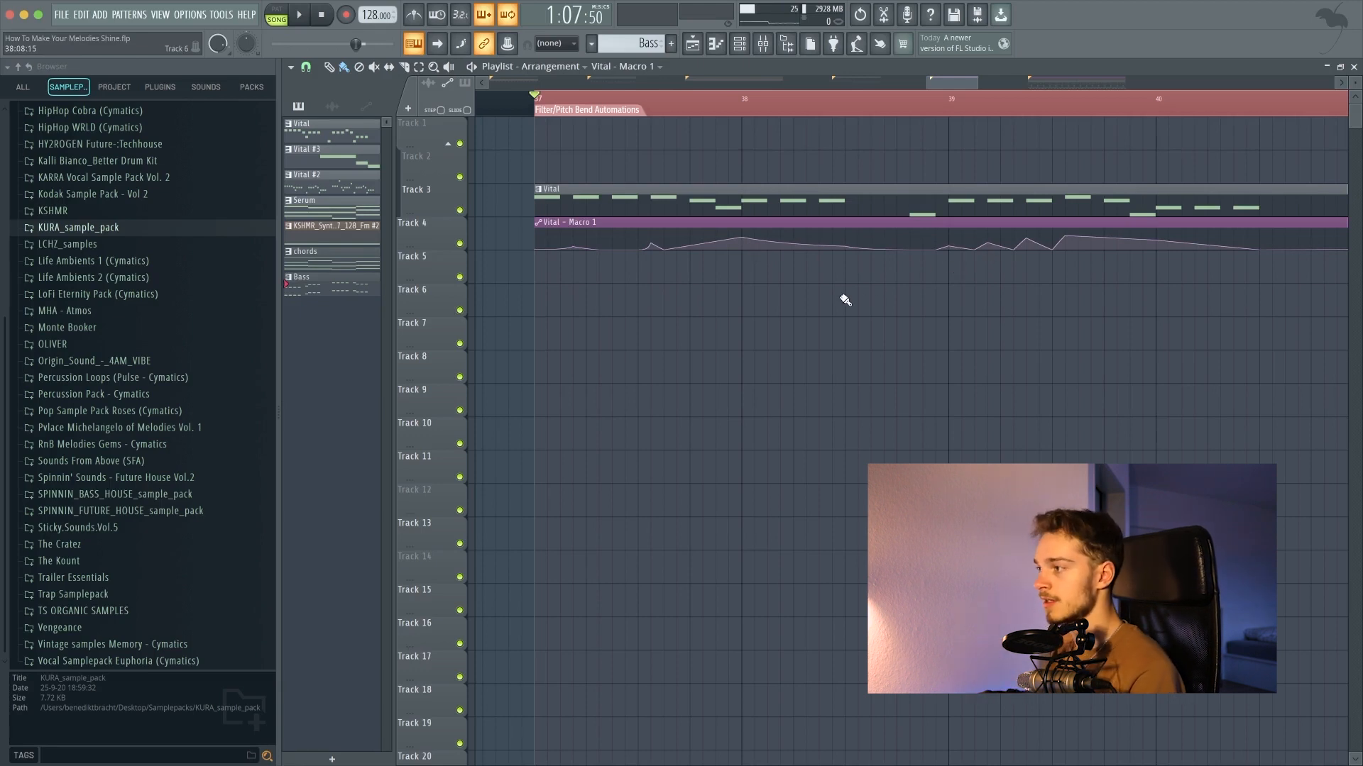
Play the Vital melody with only the Macro 1 automation, and restore the deleted Pitch Wheel automation clip on Track 5.
{"action": "key", "text": "space"}
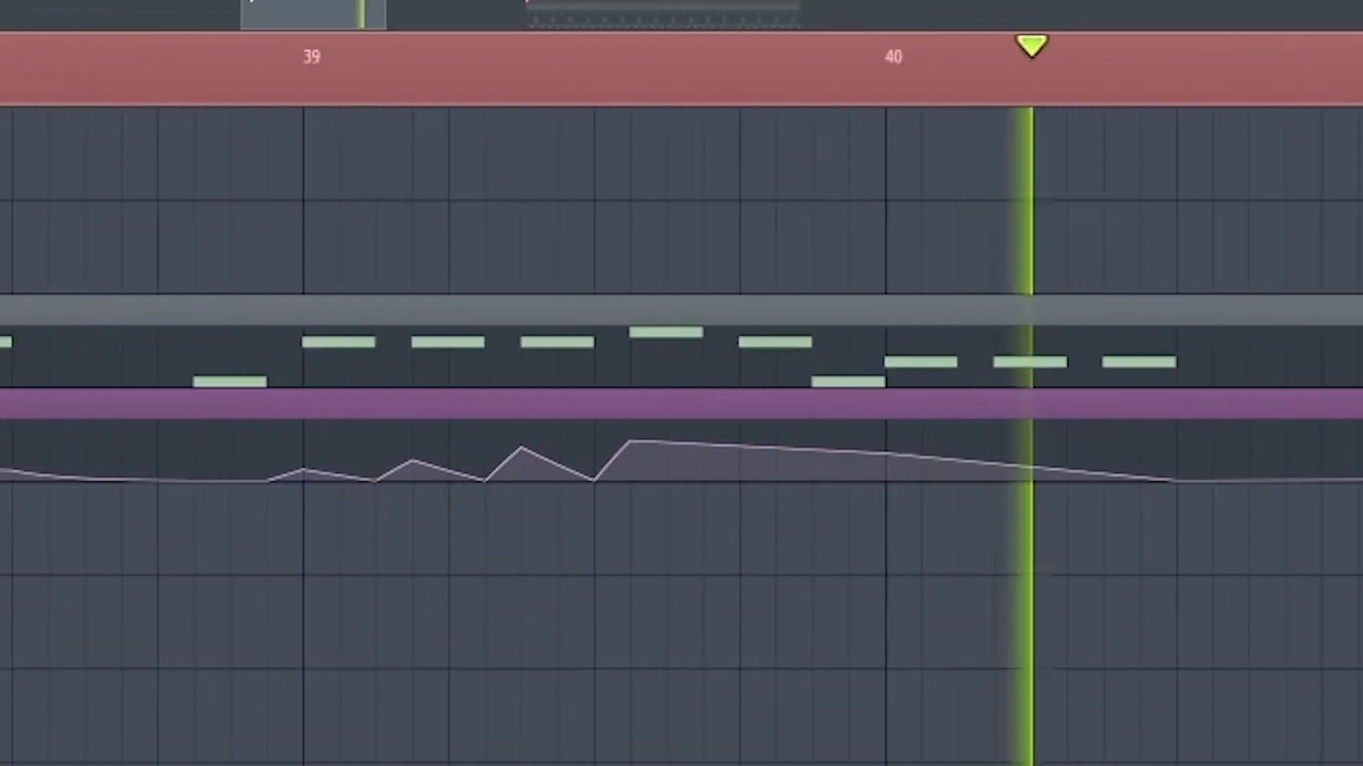
{"action": "key", "text": "space"}
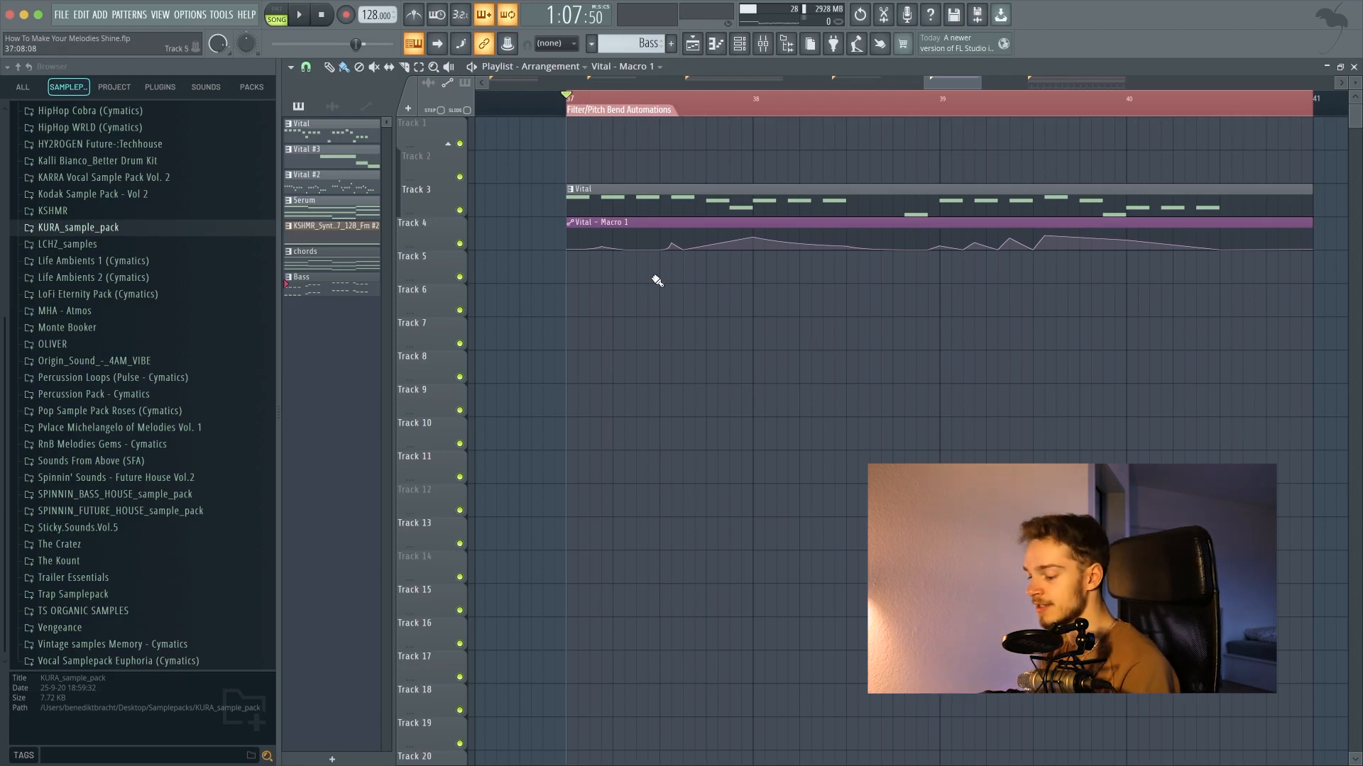
{"action": "key", "text": "ctrl+z"}
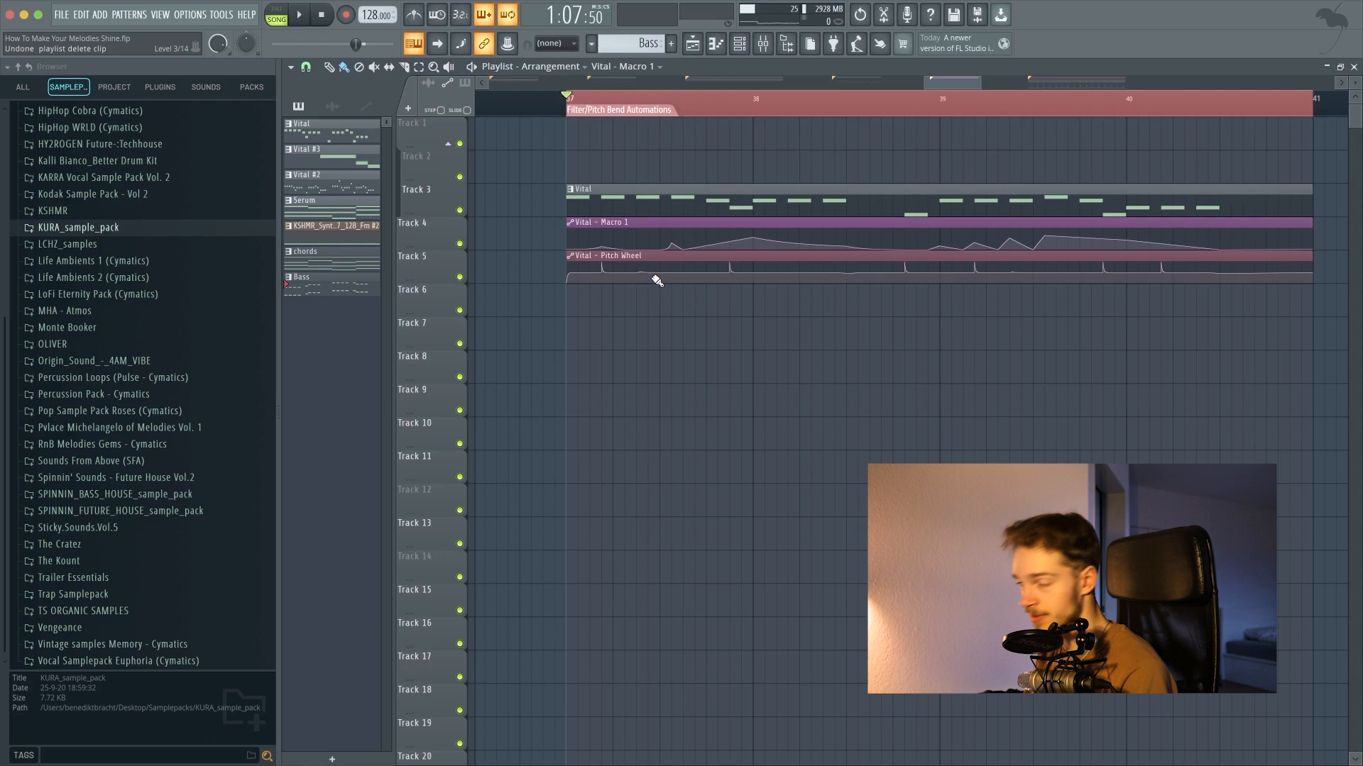
Examine the Pitch Wheel and Macro 1 automation curves against the Vital melody notes above them.
{"action": "scroll", "coordinate": [657, 280], "scroll_direction": "up", "scroll_amount": 2}
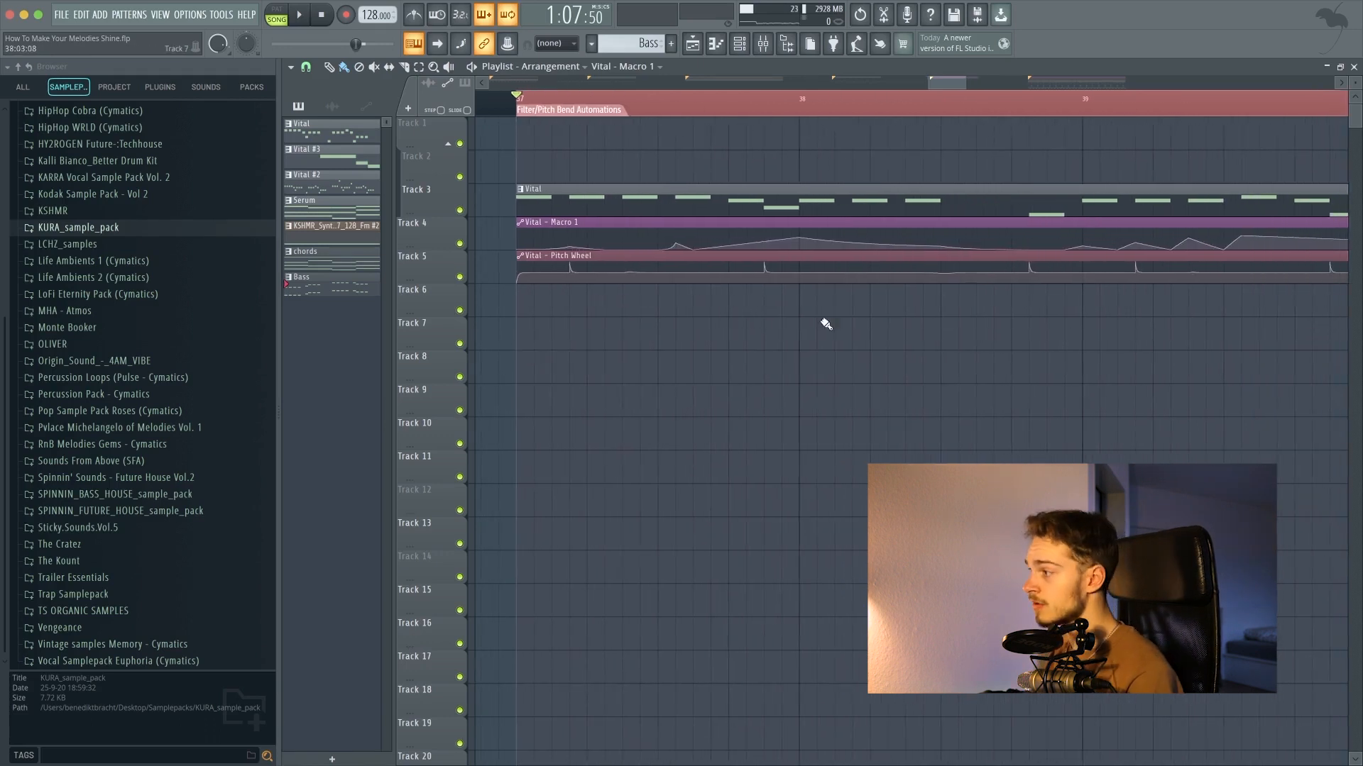
{"action": "scroll", "coordinate": [599, 284], "scroll_direction": "up", "scroll_amount": 2}
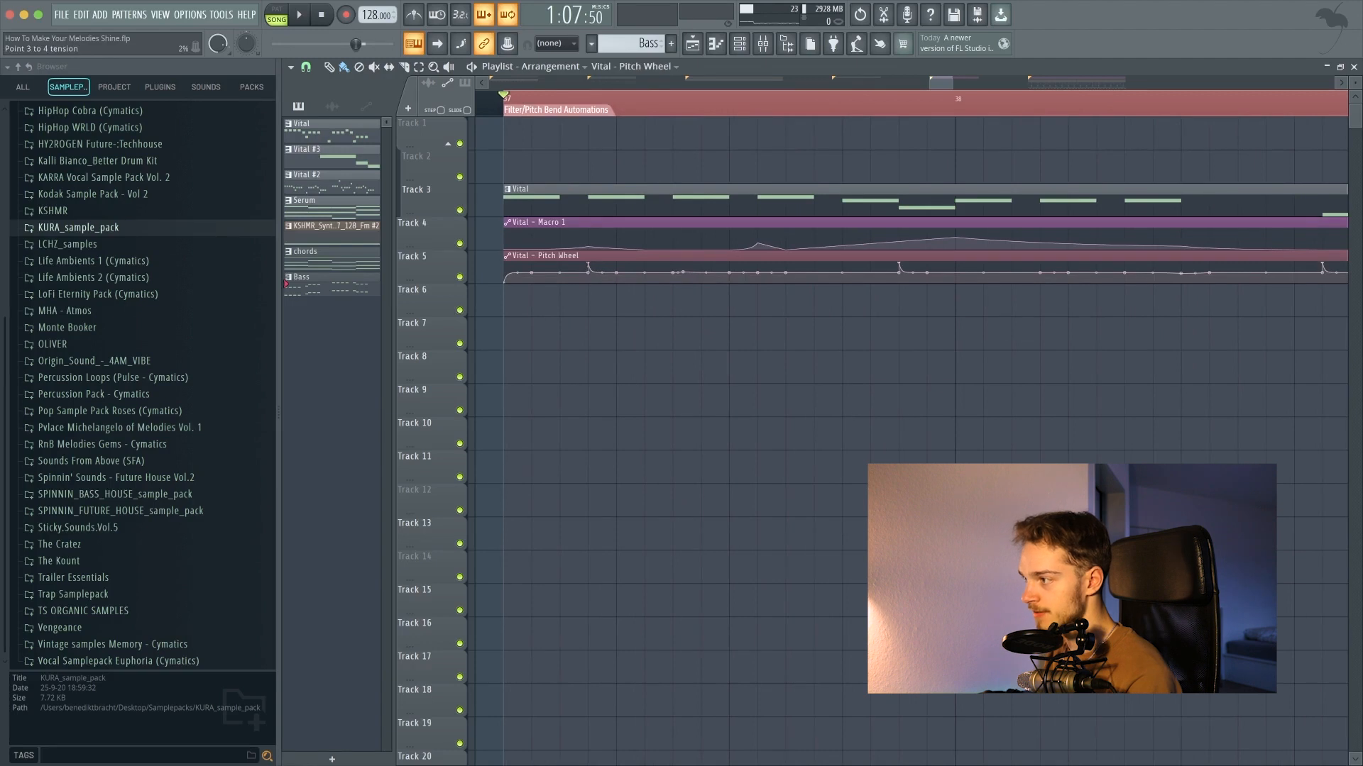
{"action": "scroll", "coordinate": [517, 292], "scroll_direction": "down", "scroll_amount": 1}
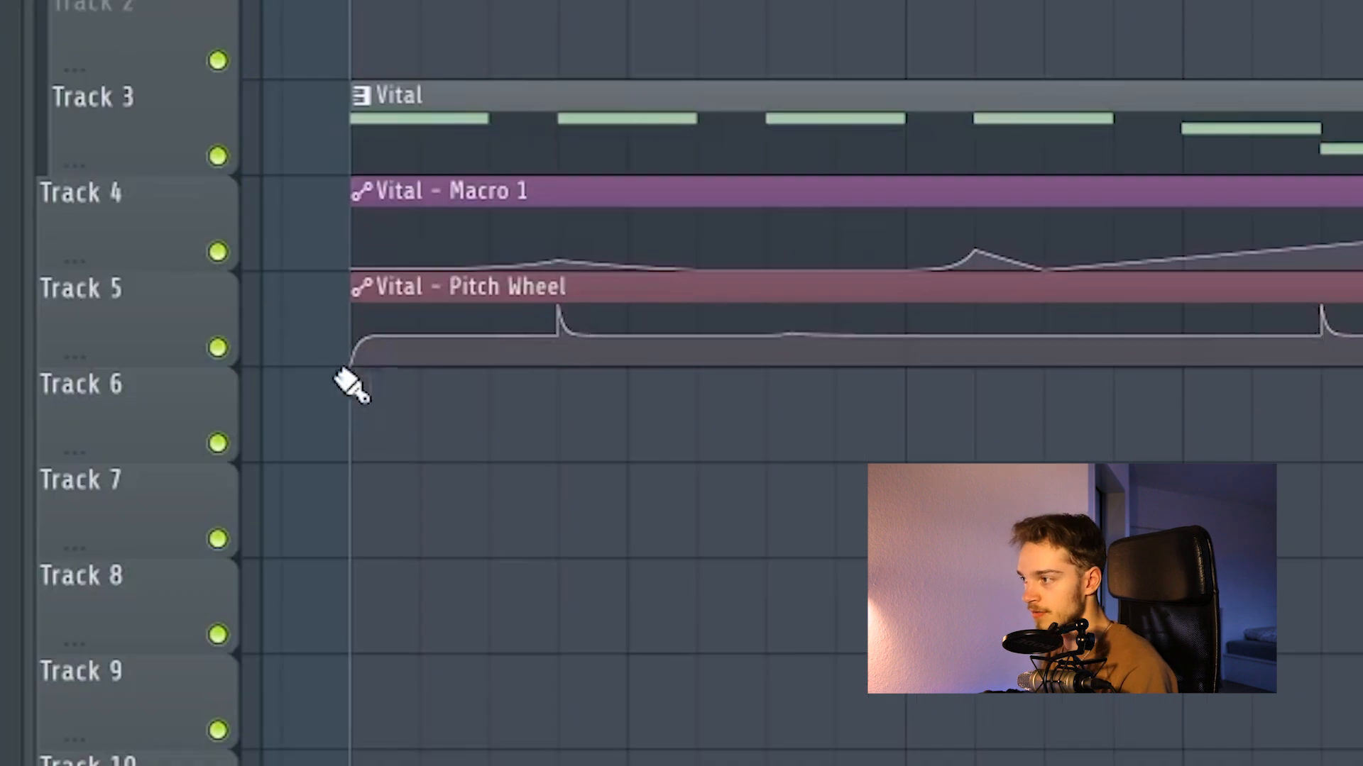
{"action": "scroll", "coordinate": [521, 291], "scroll_direction": "up", "scroll_amount": 1}
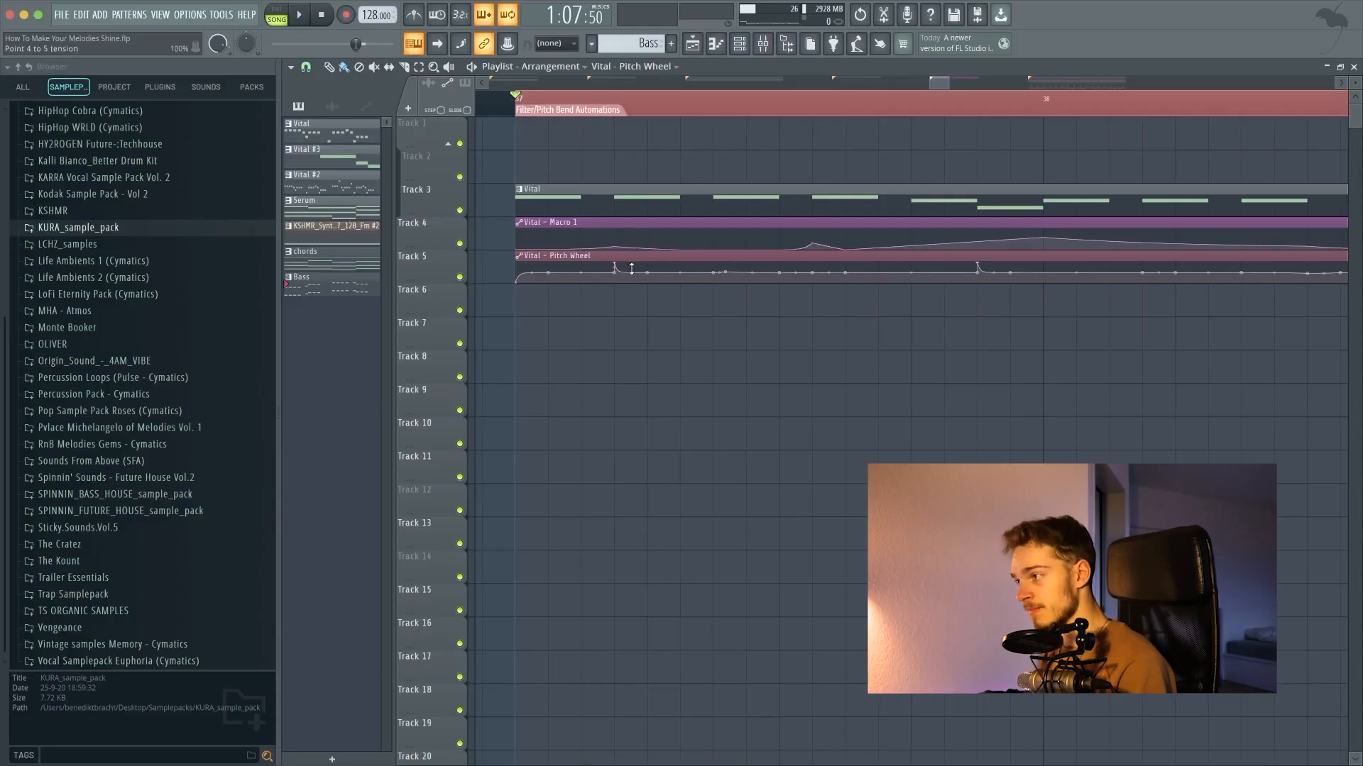
{"action": "scroll", "coordinate": [632, 268], "scroll_direction": "down", "scroll_amount": 2}
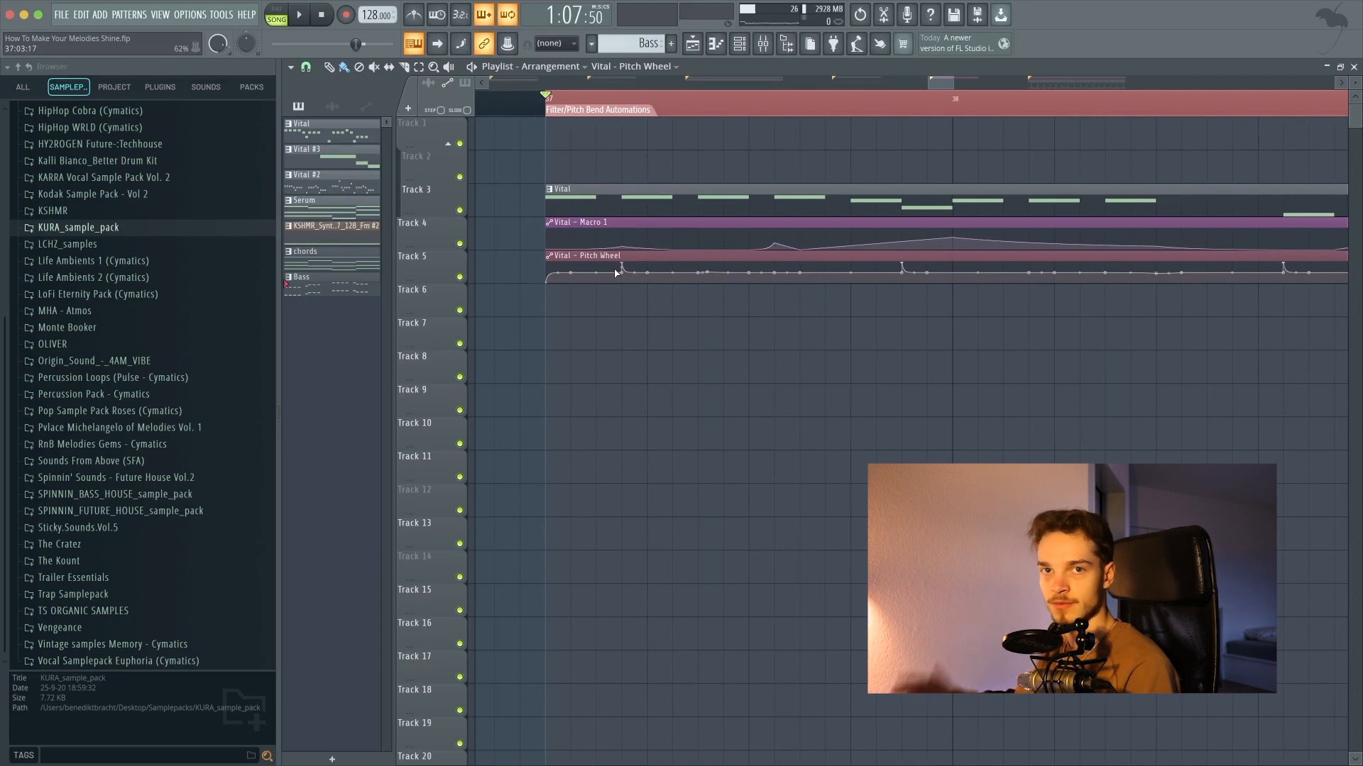
{"action": "scroll", "coordinate": [617, 267], "scroll_direction": "down", "scroll_amount": 3}
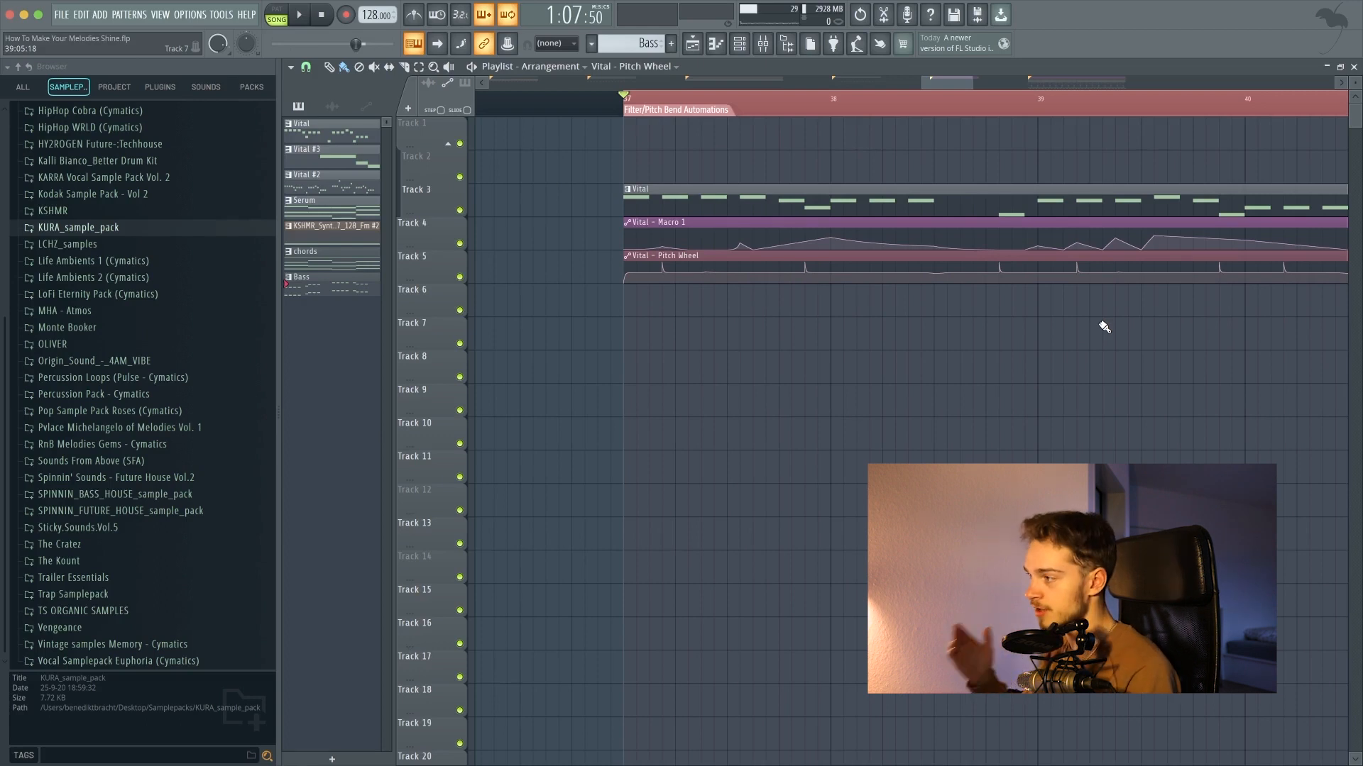
{"action": "scroll", "coordinate": [1049, 332], "scroll_direction": "up", "scroll_amount": 2}
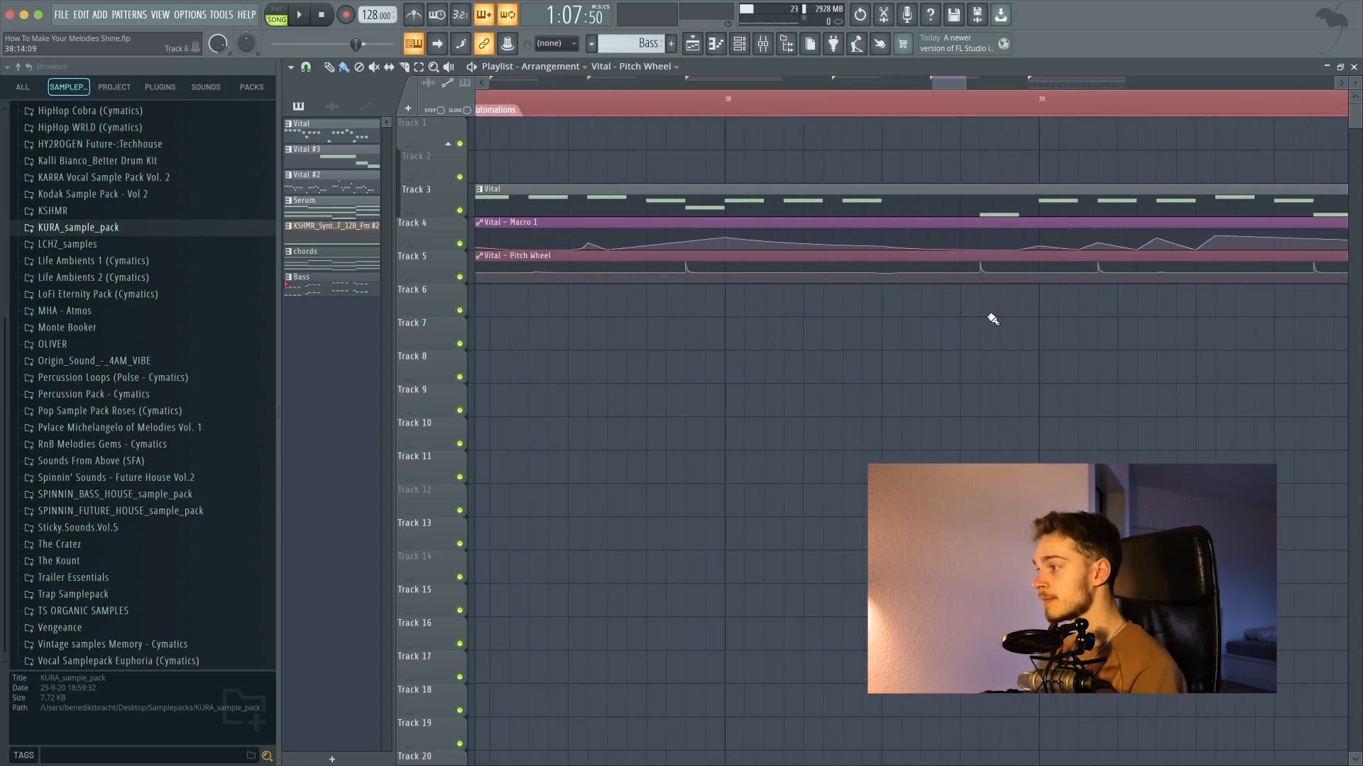
{"action": "scroll", "coordinate": [863, 278], "scroll_direction": "up", "scroll_amount": 3}
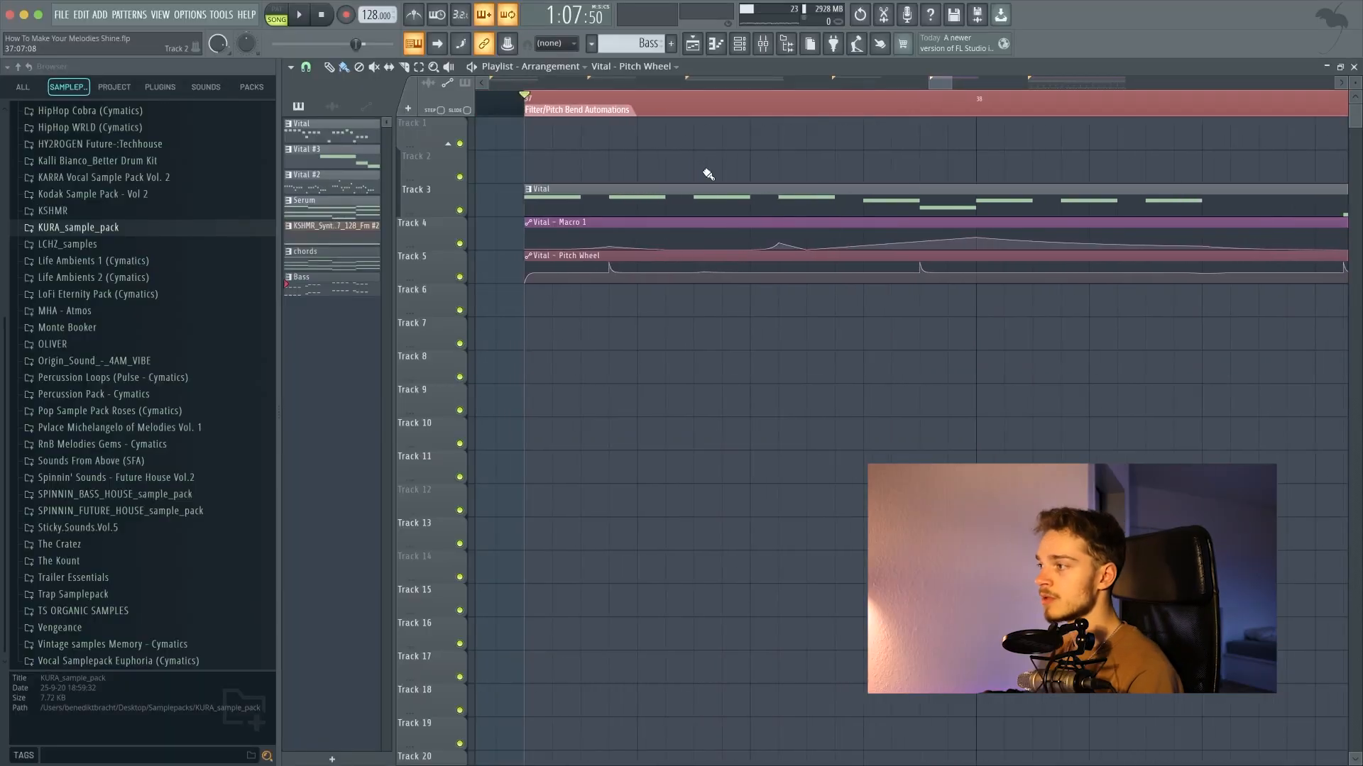
{"action": "scroll", "coordinate": [701, 183], "scroll_direction": "down", "scroll_amount": 1}
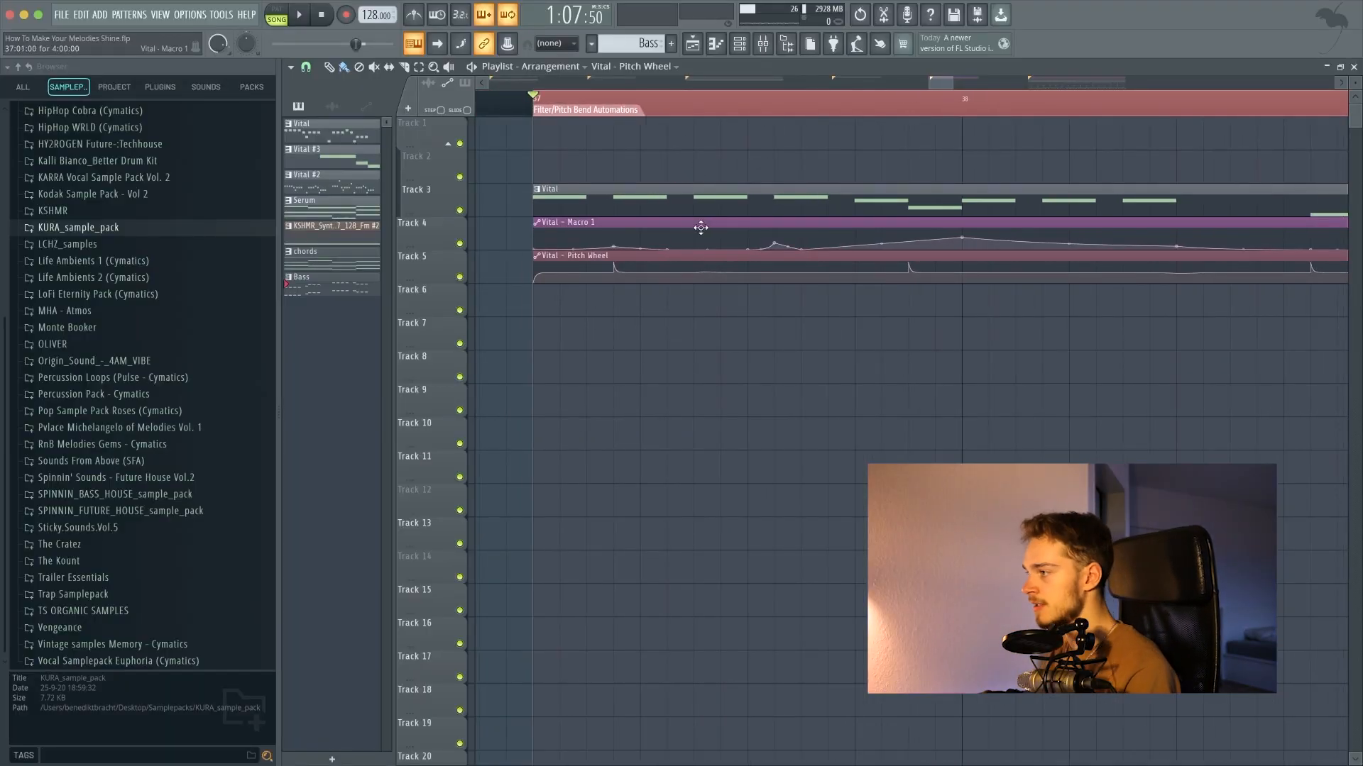
{"action": "scroll", "coordinate": [701, 227], "scroll_direction": "down", "scroll_amount": 1}
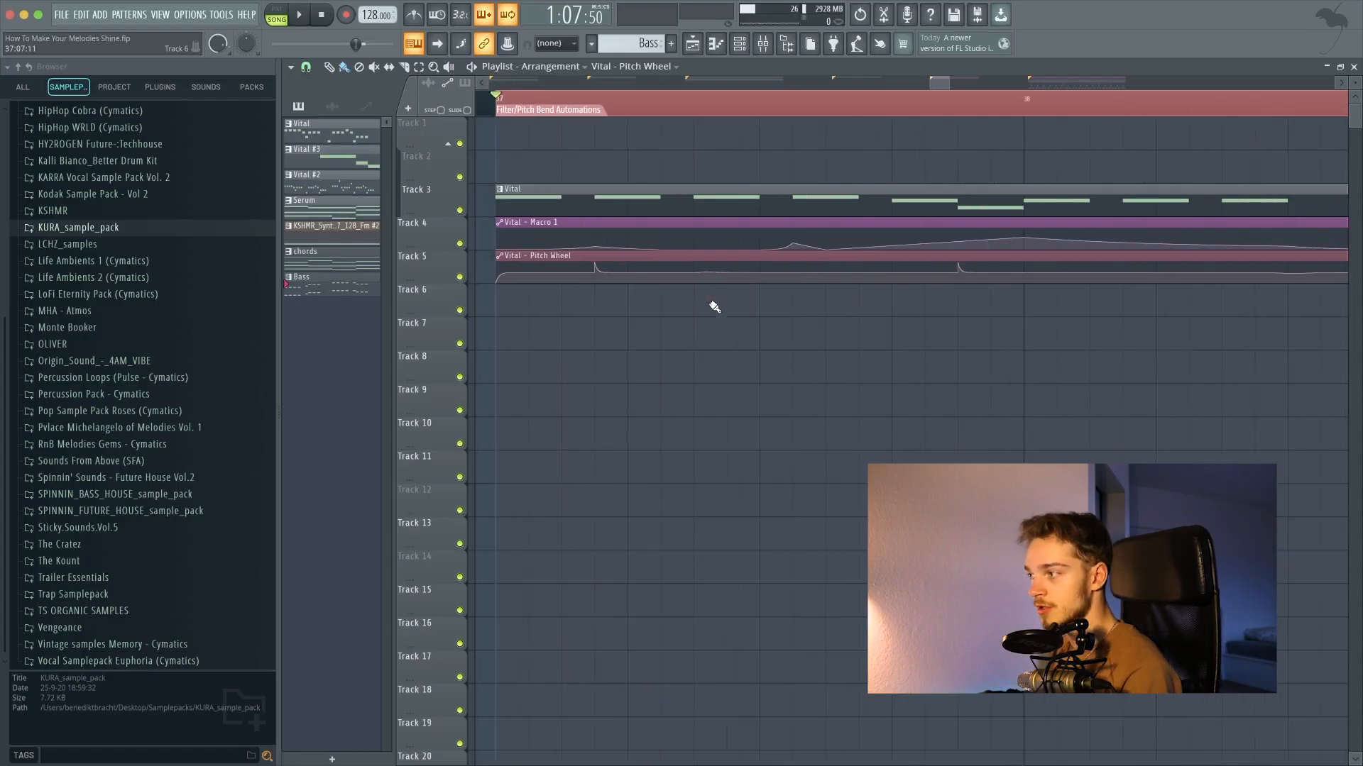
{"action": "scroll", "coordinate": [714, 306], "scroll_direction": "down", "scroll_amount": 1}
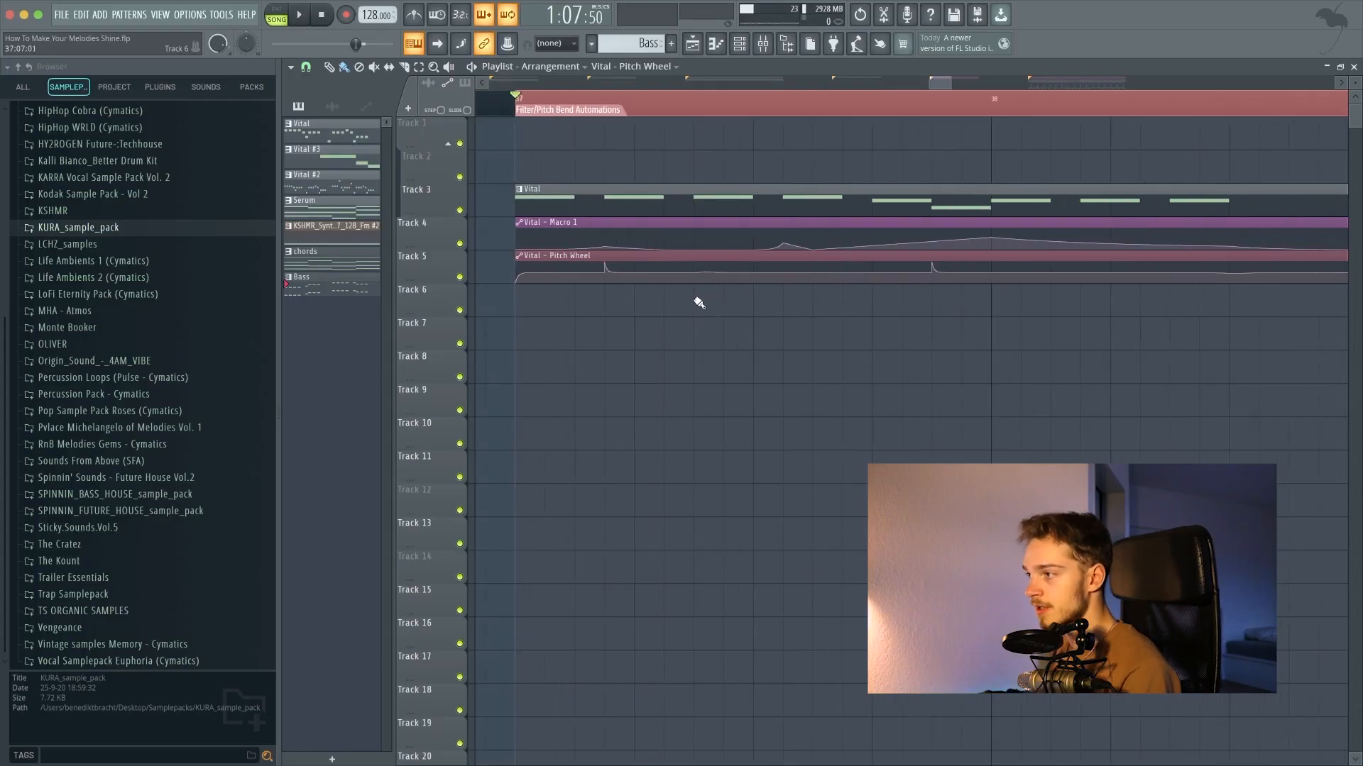
Play back the Filter/Pitch Bend Automations section from bar 37 with both automation clips, following the playhead through the melody.
{"action": "scroll", "coordinate": [705, 337], "scroll_direction": "left", "scroll_amount": 1}
{"action": "scroll", "coordinate": [705, 336], "scroll_direction": "down", "scroll_amount": 2}
{"action": "key", "text": "space"}
{"action": "scroll", "coordinate": [699, 325], "scroll_direction": "right", "scroll_amount": 1}
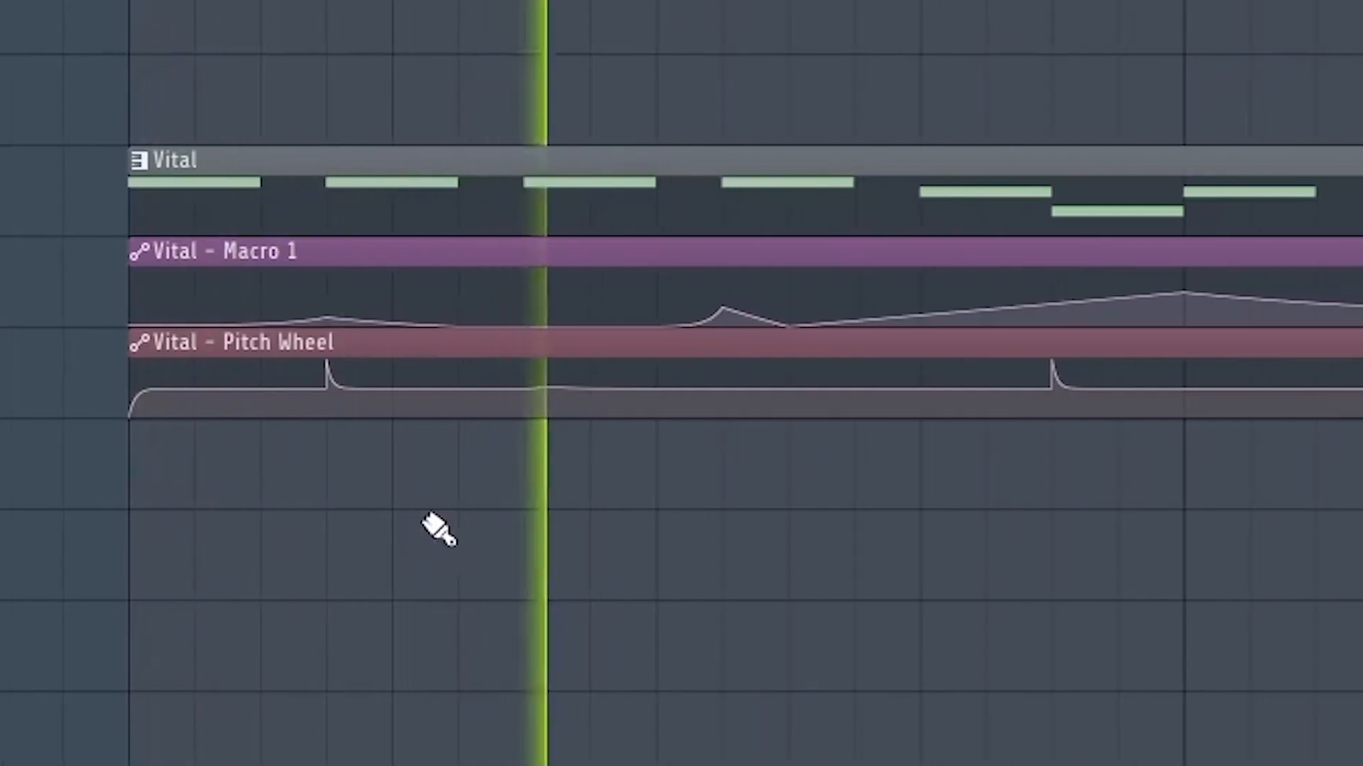
{"action": "scroll", "coordinate": [703, 324], "scroll_direction": "down", "scroll_amount": 1}
{"action": "scroll", "coordinate": [465, 516], "scroll_direction": "right", "scroll_amount": 3}
{"action": "scroll", "coordinate": [369, 600], "scroll_direction": "down", "scroll_amount": 1}
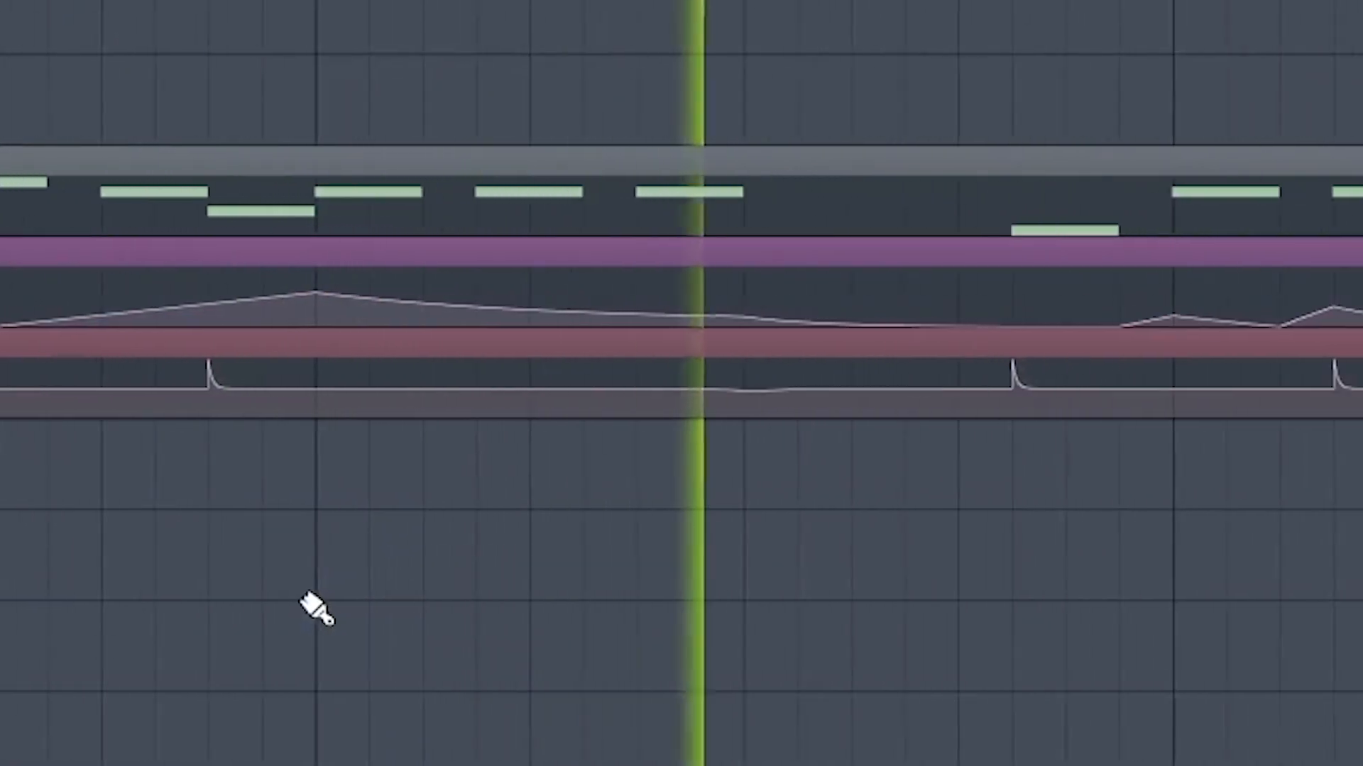
{"action": "scroll", "coordinate": [354, 597], "scroll_direction": "down", "scroll_amount": 1}
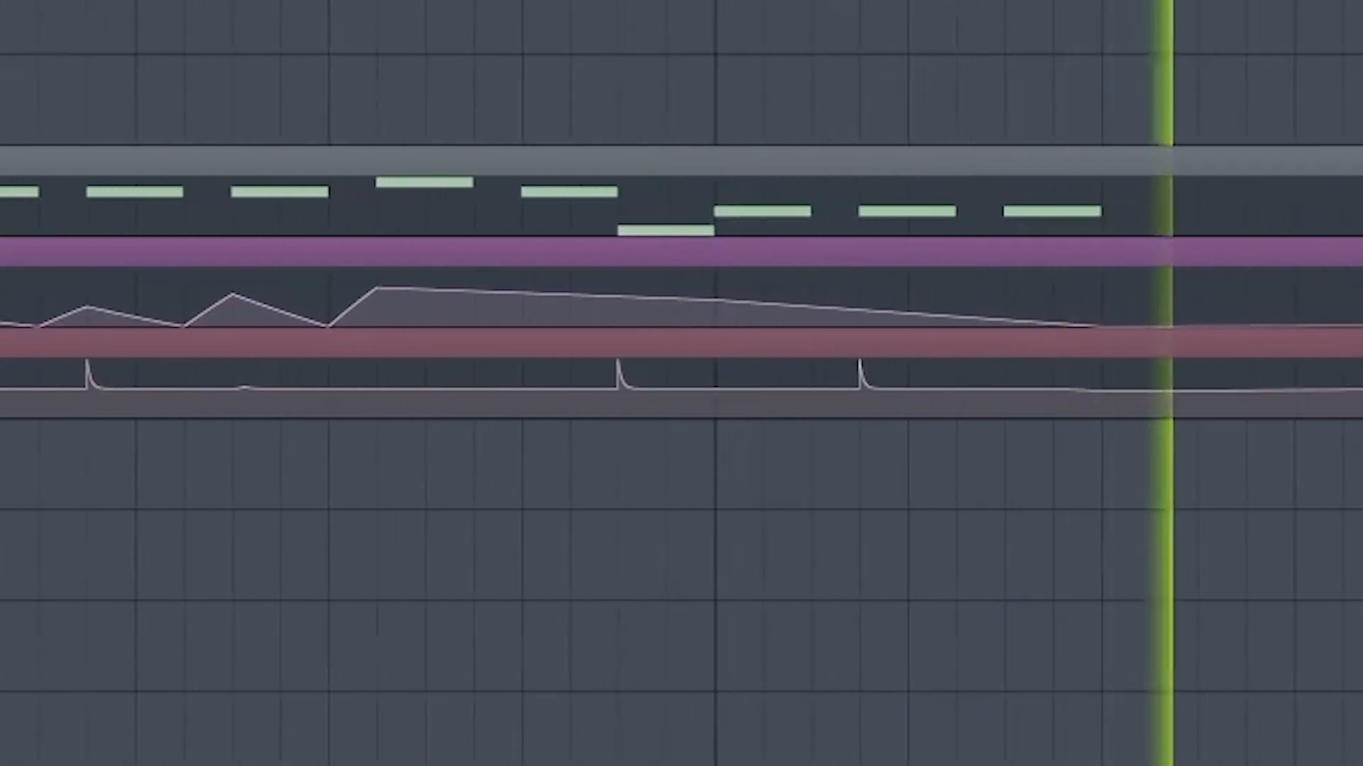
{"action": "scroll", "coordinate": [130, 567], "scroll_direction": "down", "scroll_amount": 2}
{"action": "key", "text": "space"}
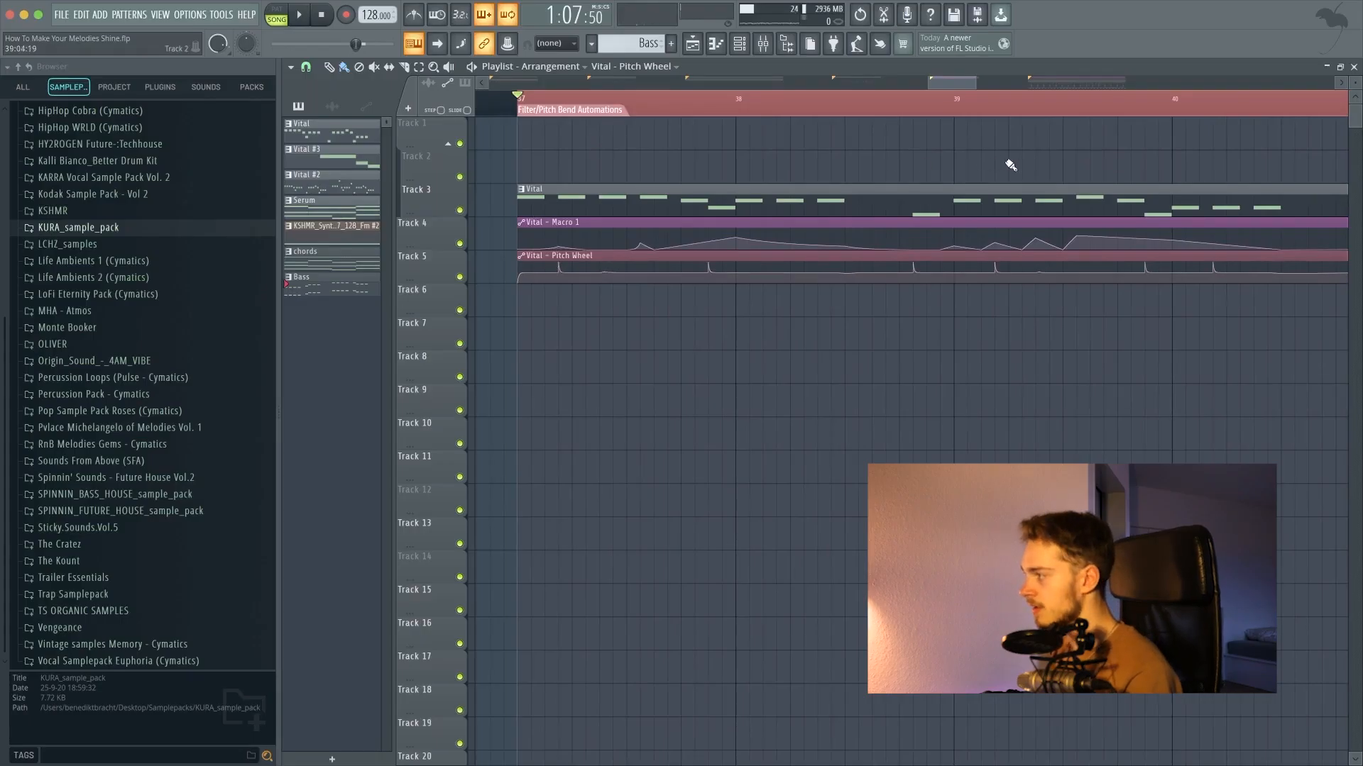
Play the second half of the automated melody from bar 39 and stop playback.
{"action": "left_click", "coordinate": [1010, 99]}
{"action": "scroll", "coordinate": [1024, 284], "scroll_direction": "up", "scroll_amount": 5}
{"action": "key", "text": "space"}
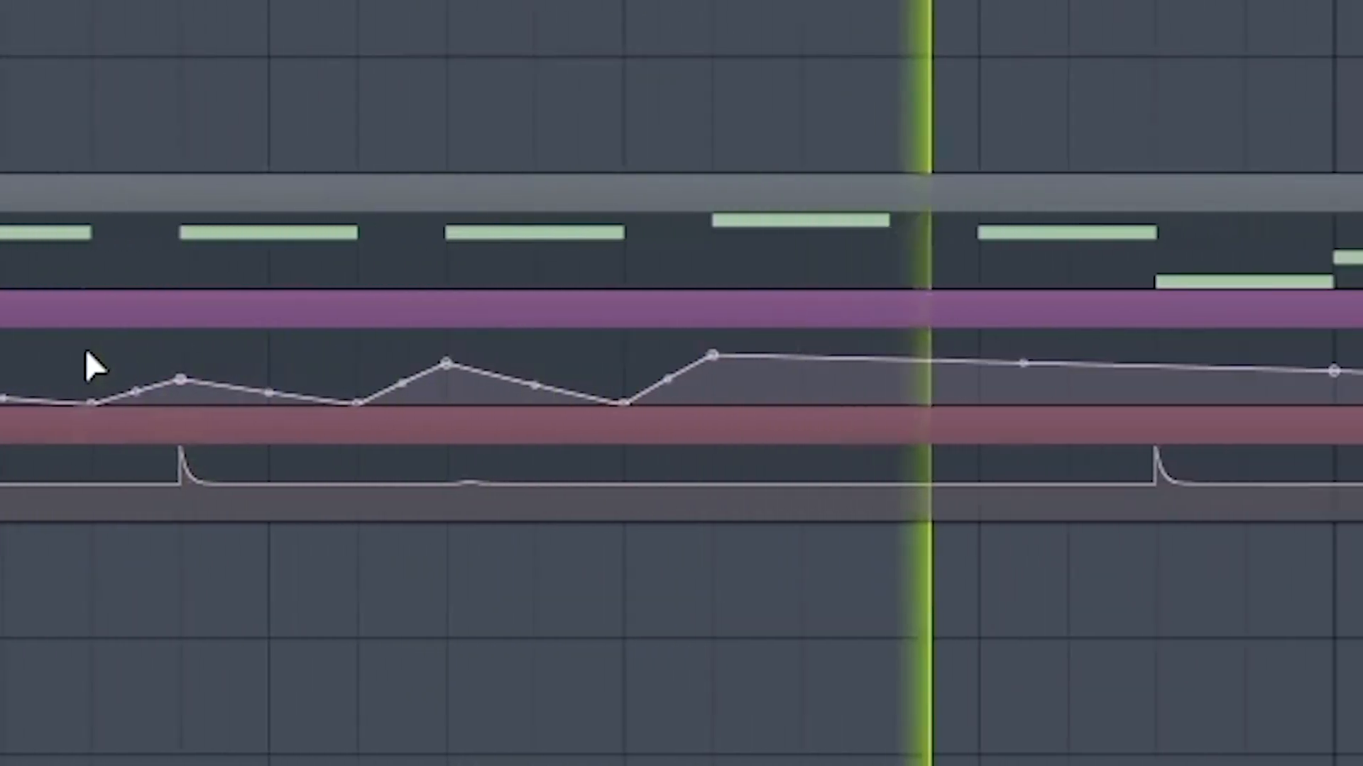
{"action": "key", "text": "space"}
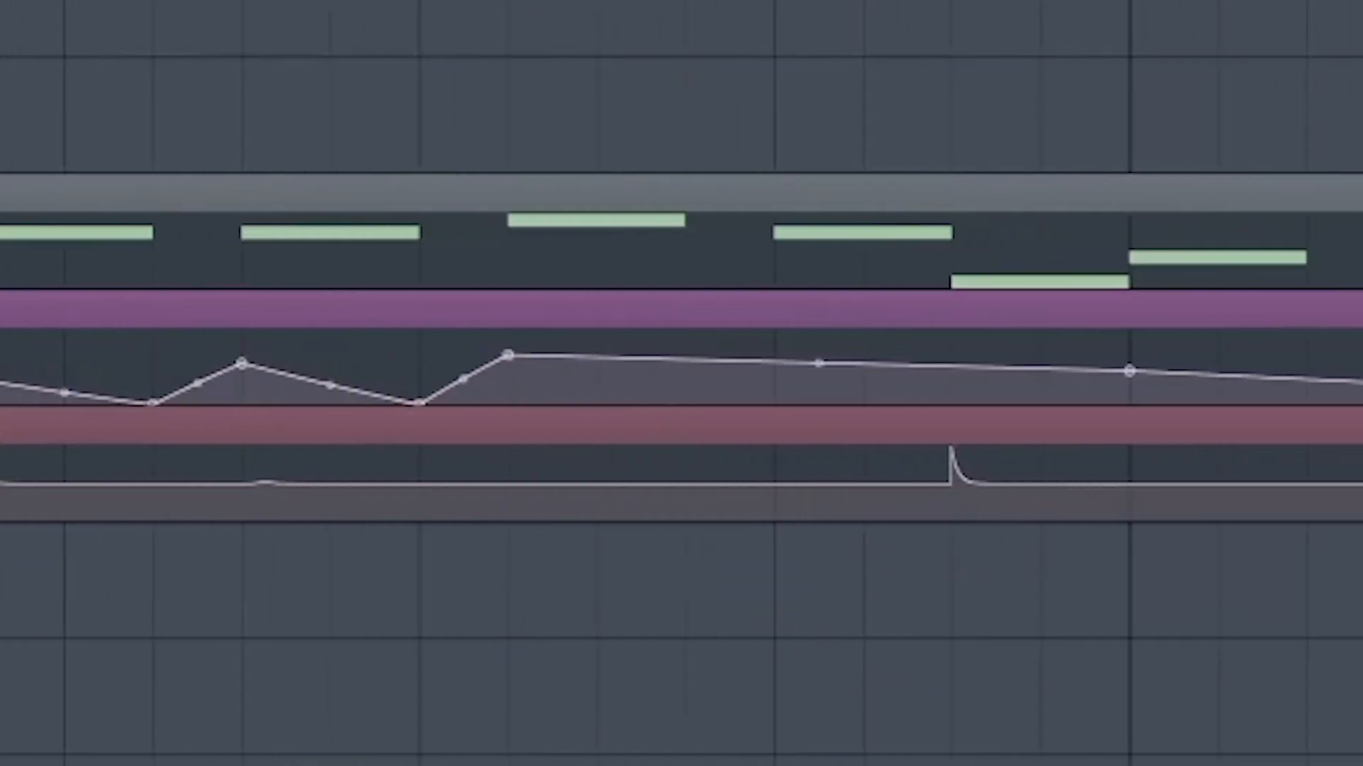
{"action": "scroll", "coordinate": [944, 327], "scroll_direction": "down", "scroll_amount": 3}
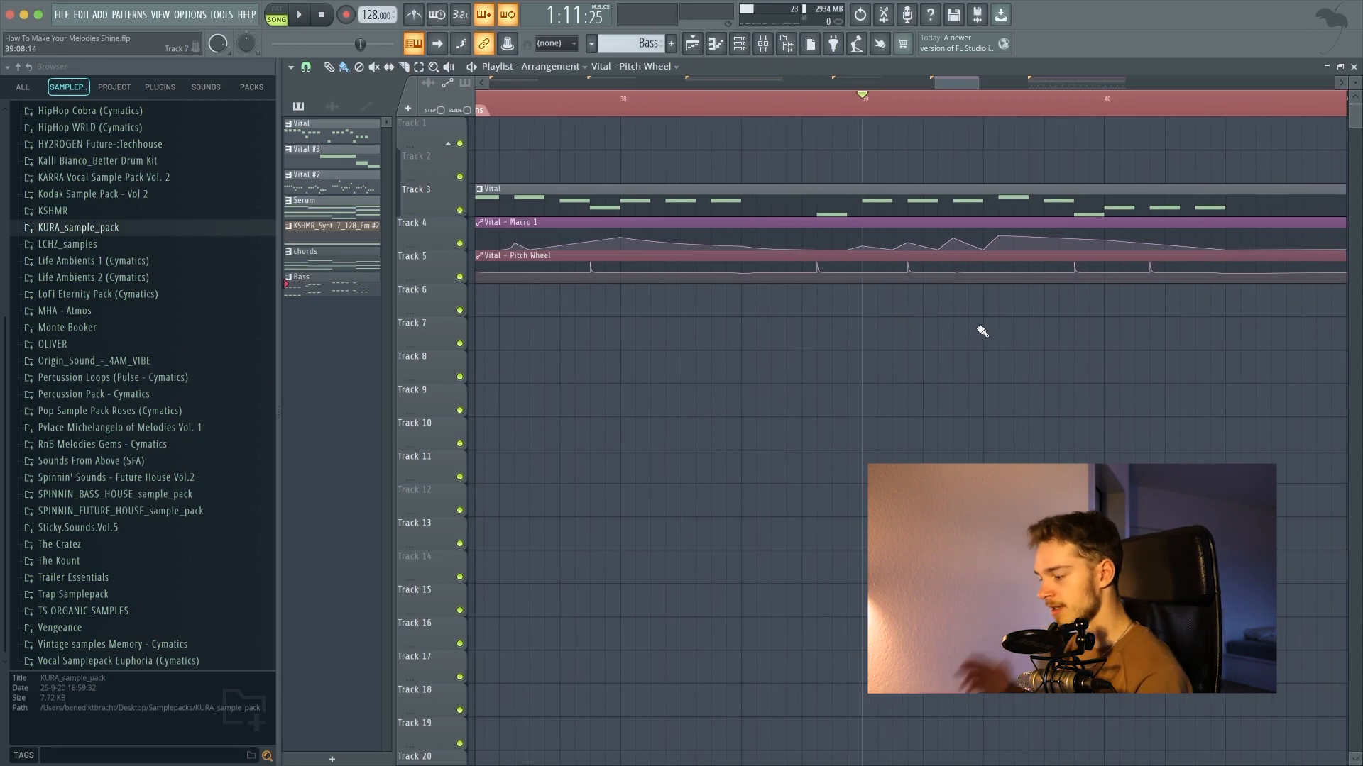
Play the Vital melody from the Chords marker at bar 29 with the chords clip muted.
{"action": "scroll", "coordinate": [757, 389], "scroll_direction": "down", "scroll_amount": 4}
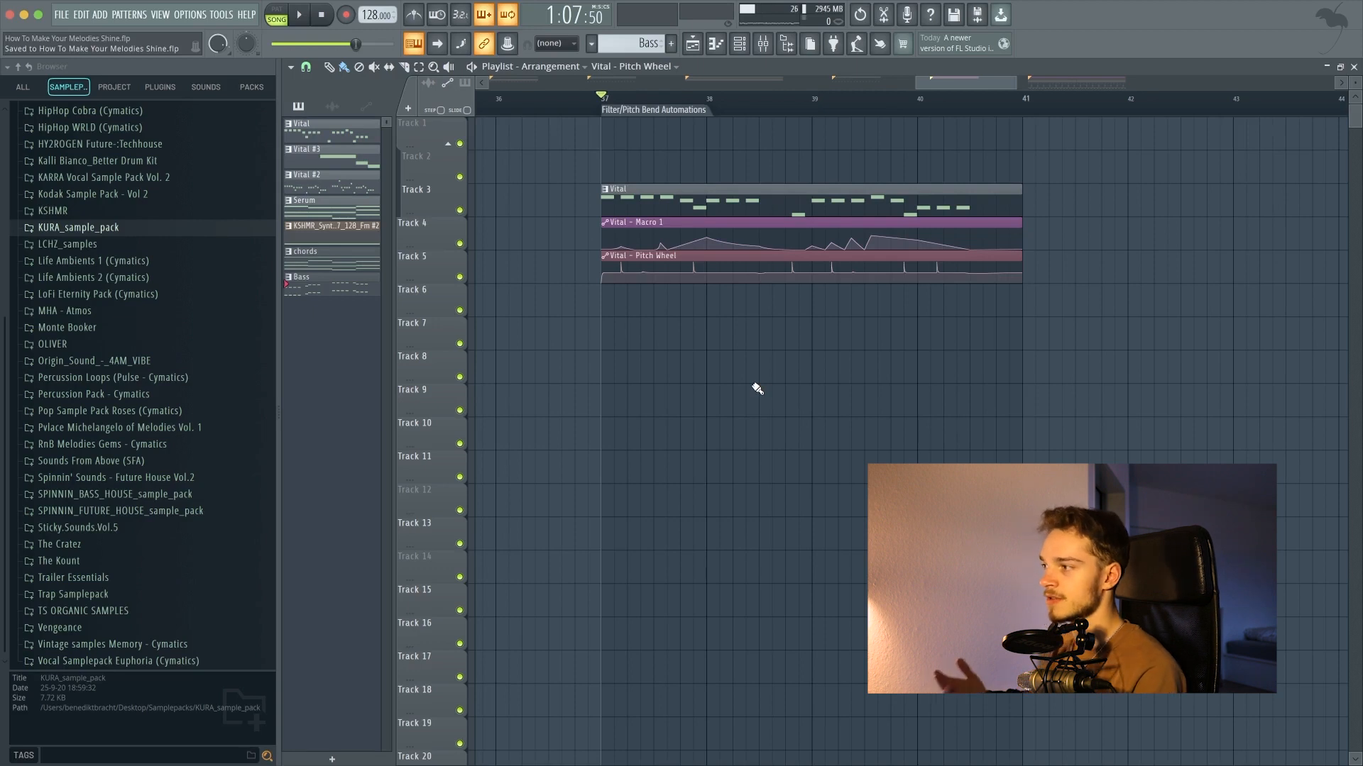
{"action": "scroll", "coordinate": [757, 388], "scroll_direction": "down", "scroll_amount": 5}
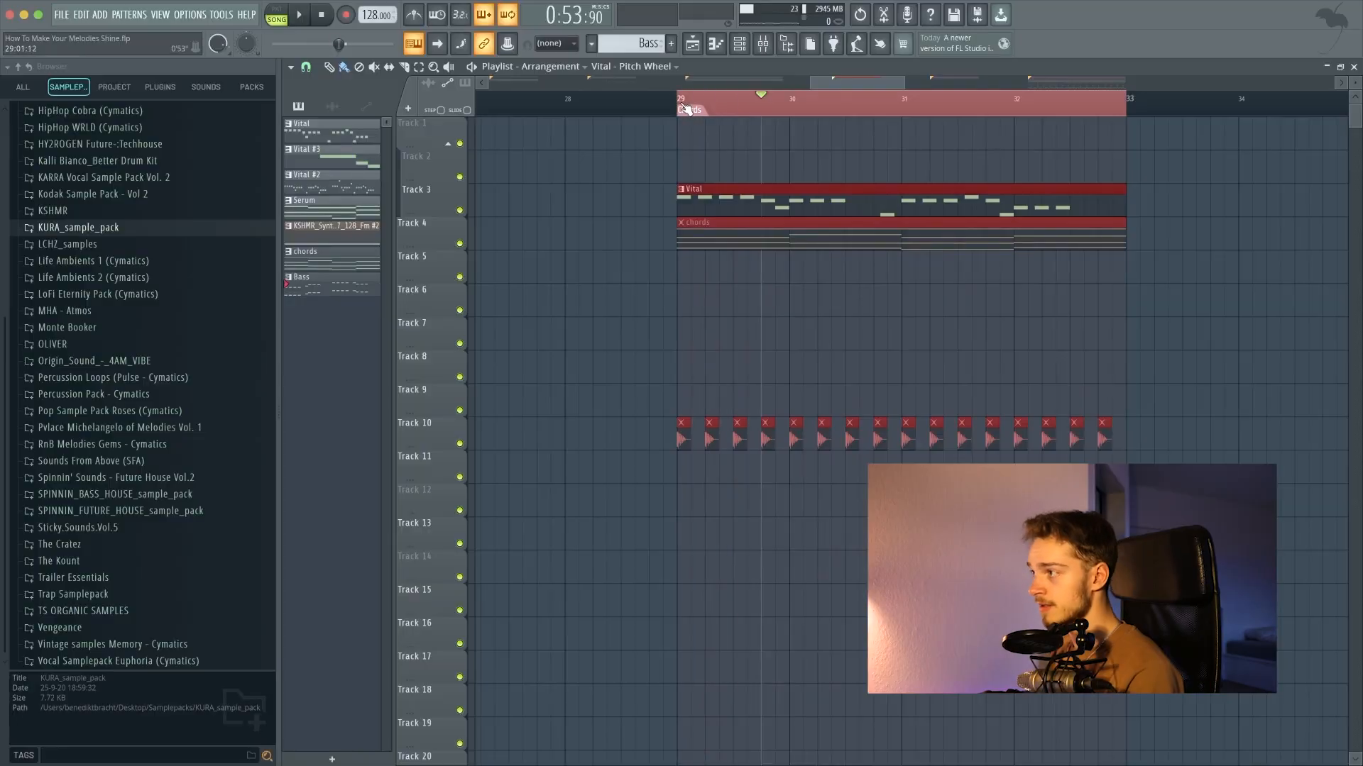
{"action": "left_click", "coordinate": [686, 108]}
{"action": "key", "text": "space"}
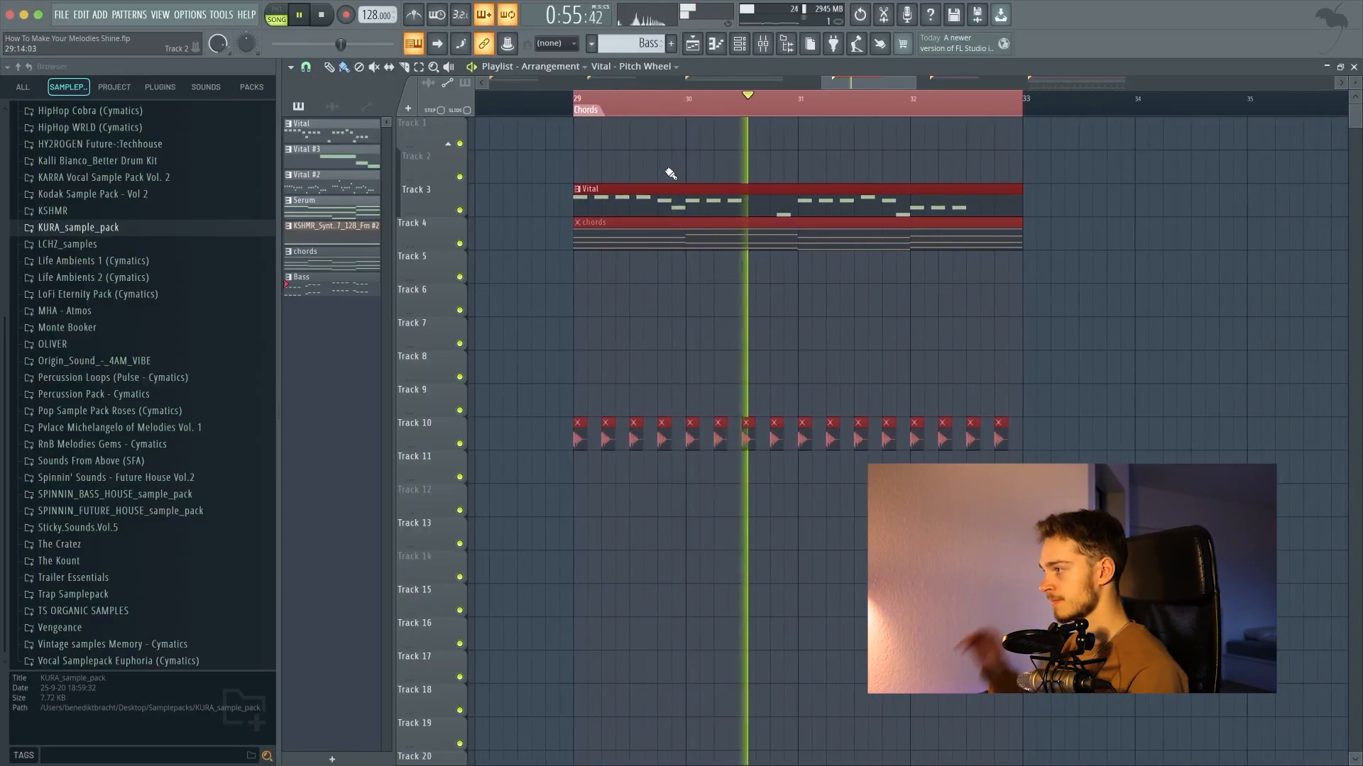
{"action": "key", "text": "space"}
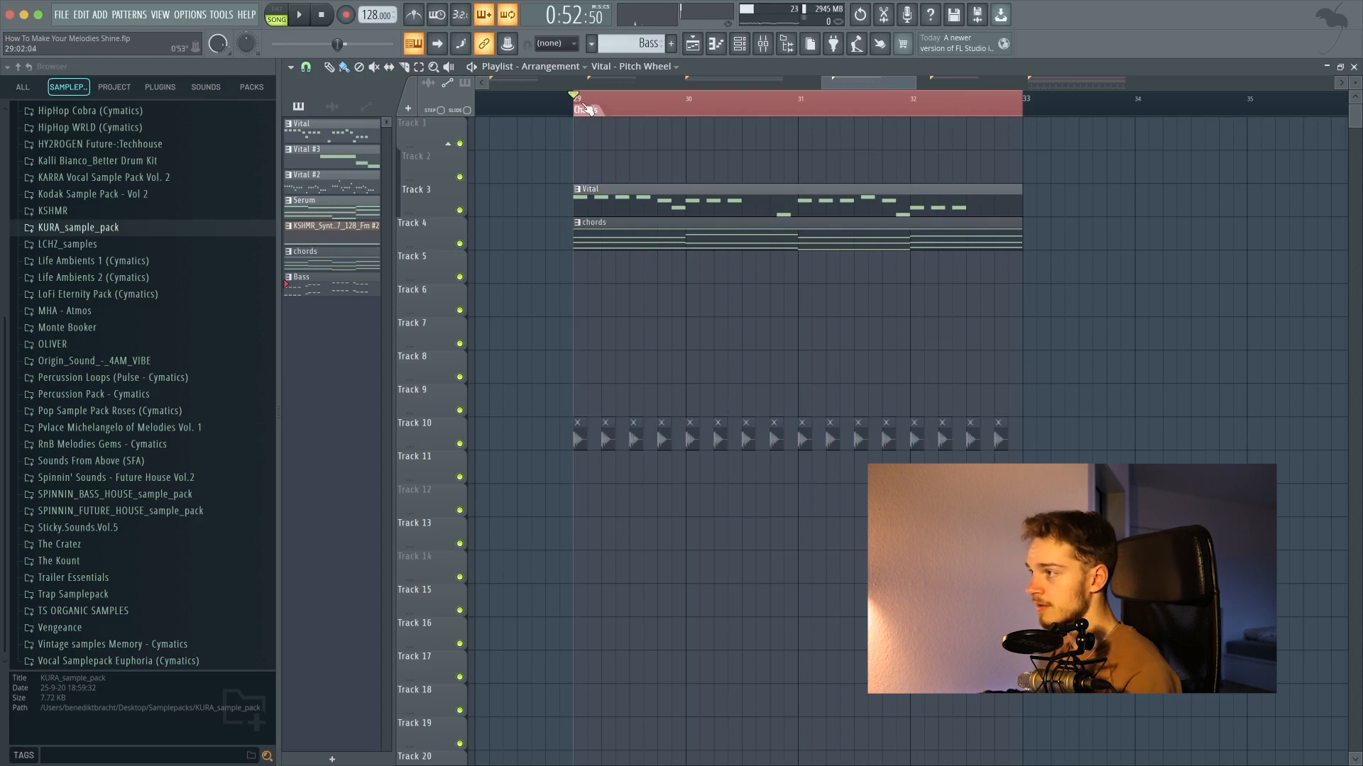
Play the Chords section with the chords clip unmuted and bring up the mixer.
{"action": "key", "text": "space"}
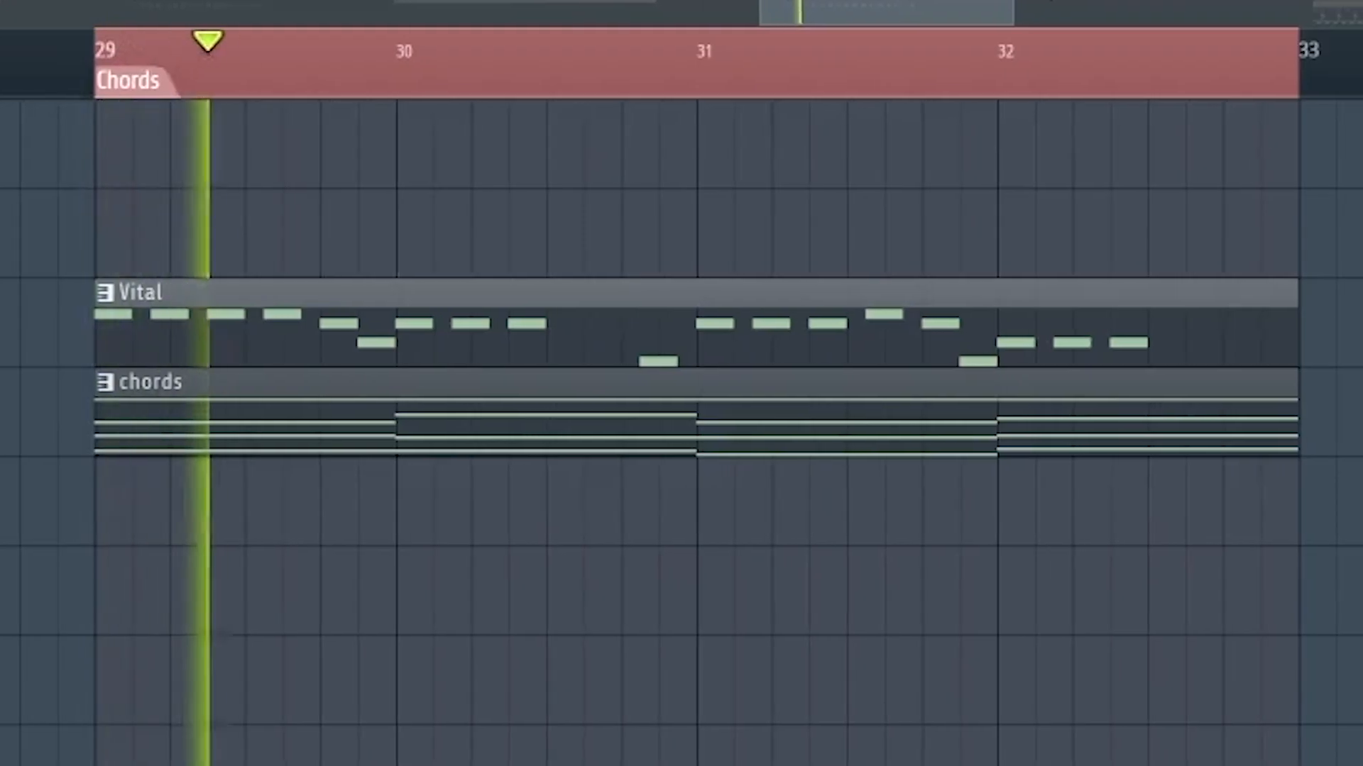
{"action": "key", "text": "F9"}
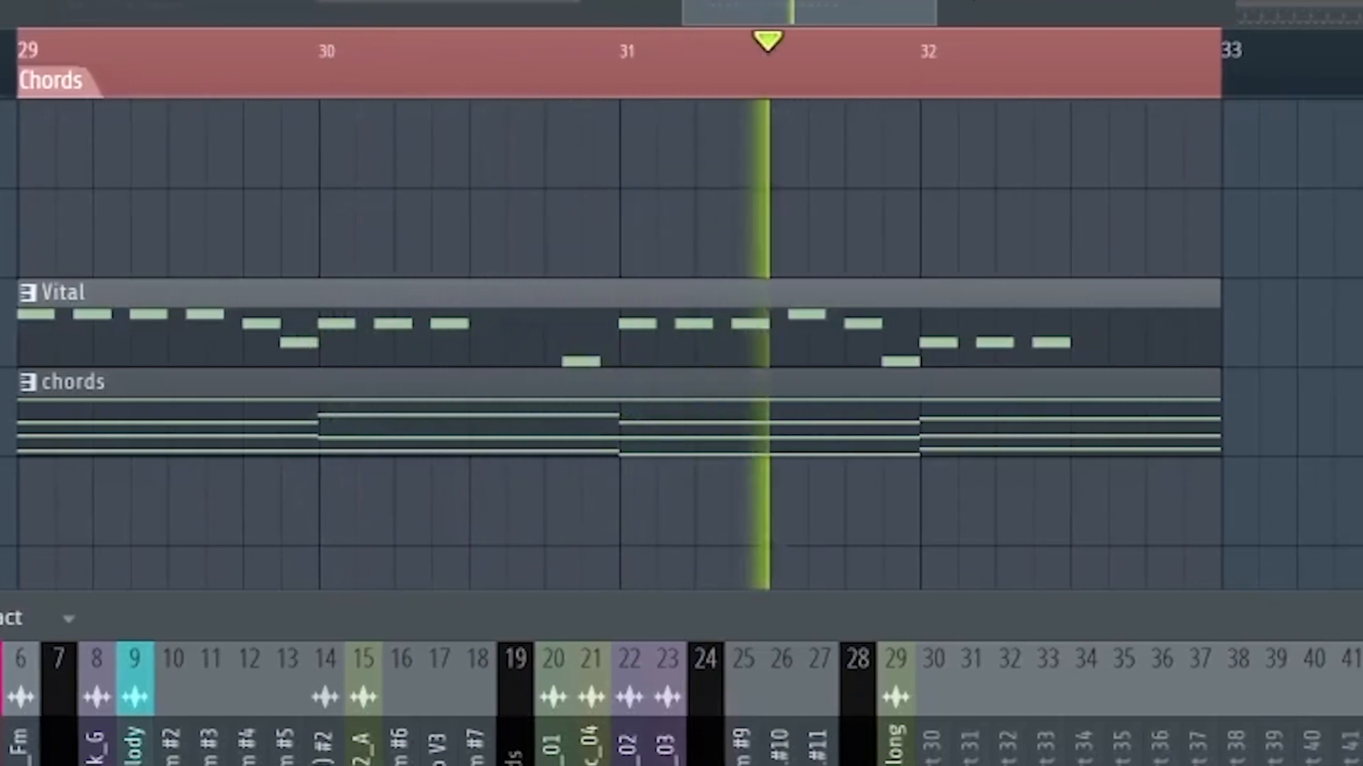
{"action": "left_click_drag", "start_coordinate": [418, 618], "coordinate": [361, 759]}
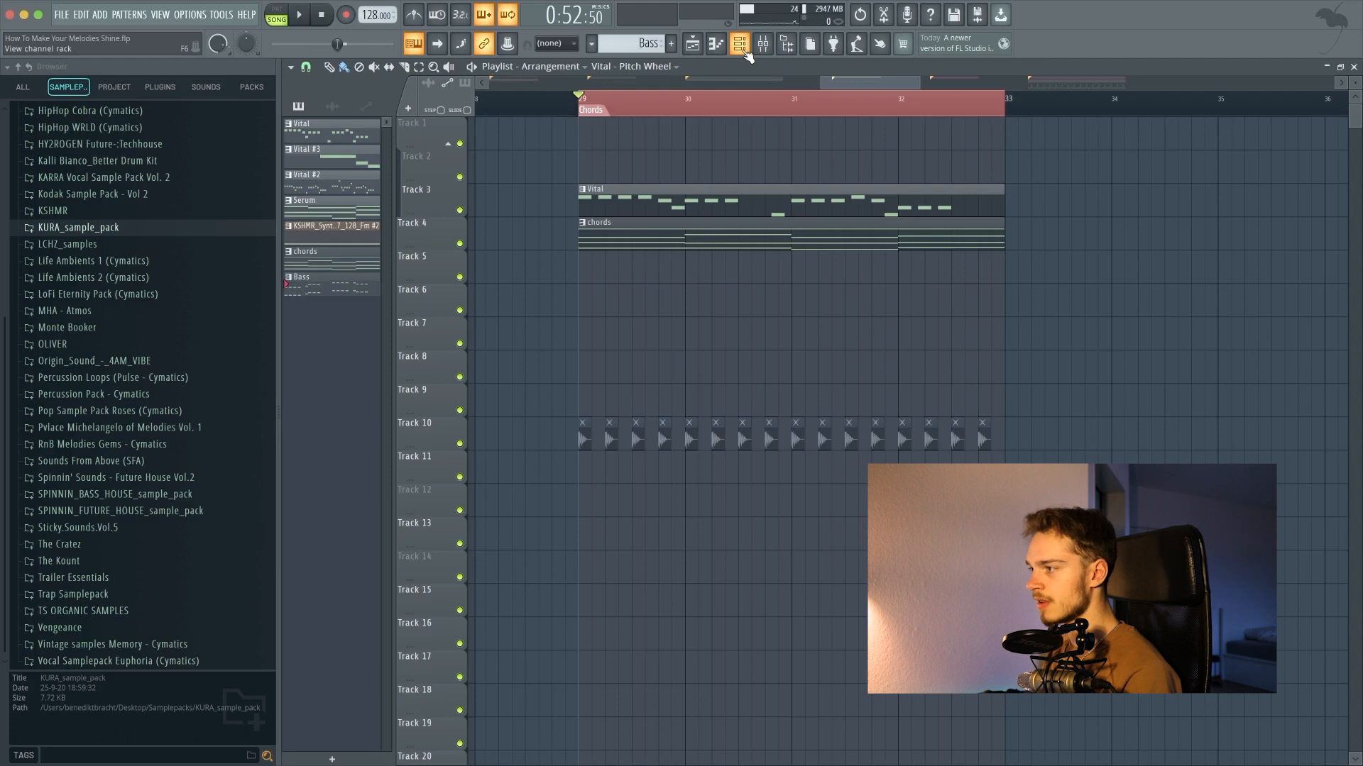
Set Envelope 1 of the Serum #6 chord synth to 0.0 dB sustain and 1.77 s decay, close it and play the chords.
{"action": "left_click", "coordinate": [745, 52]}
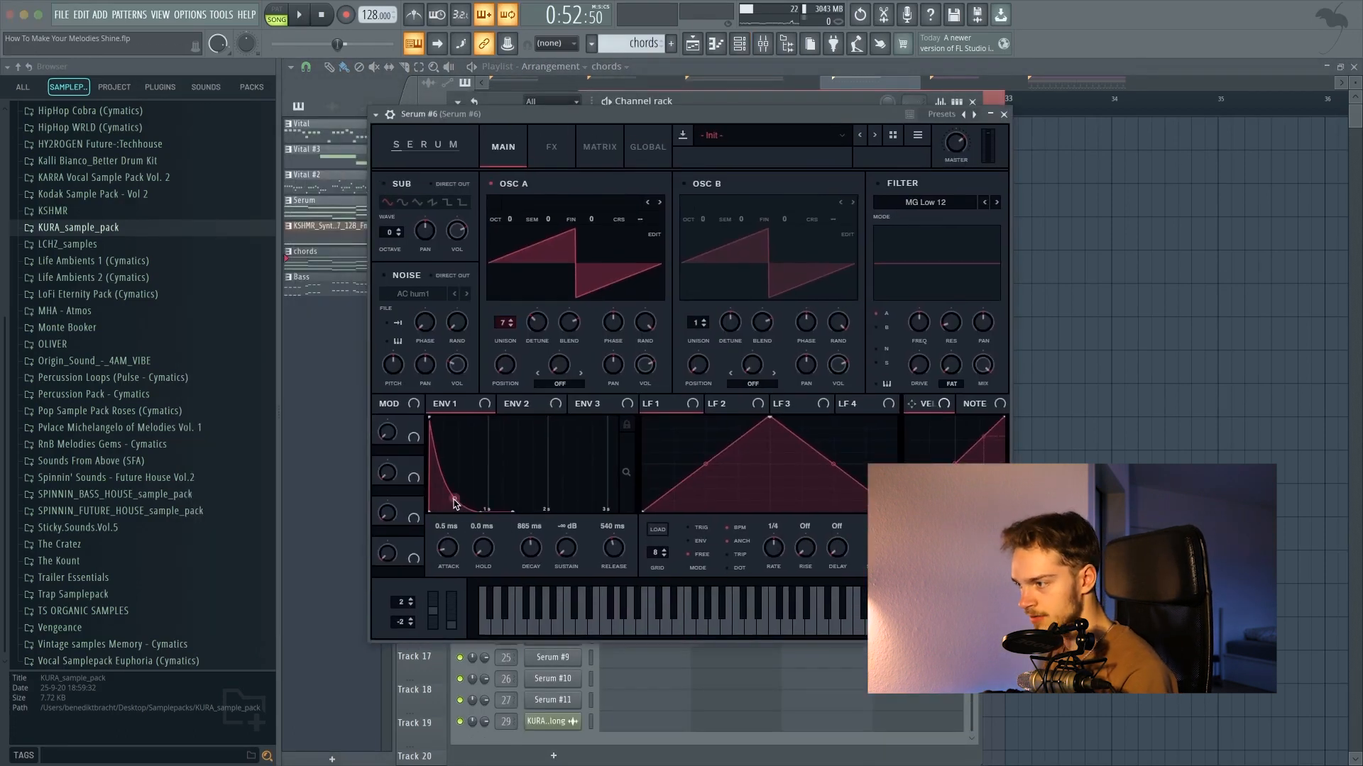
{"action": "mouse_move", "coordinate": [455, 504]}
{"action": "left_mouse_down"}
{"action": "mouse_move", "coordinate": [460, 472]}
{"action": "mouse_move", "coordinate": [465, 490]}
{"action": "left_mouse_up"}
{"action": "left_click_drag", "start_coordinate": [681, 118], "coordinate": [708, 126]}
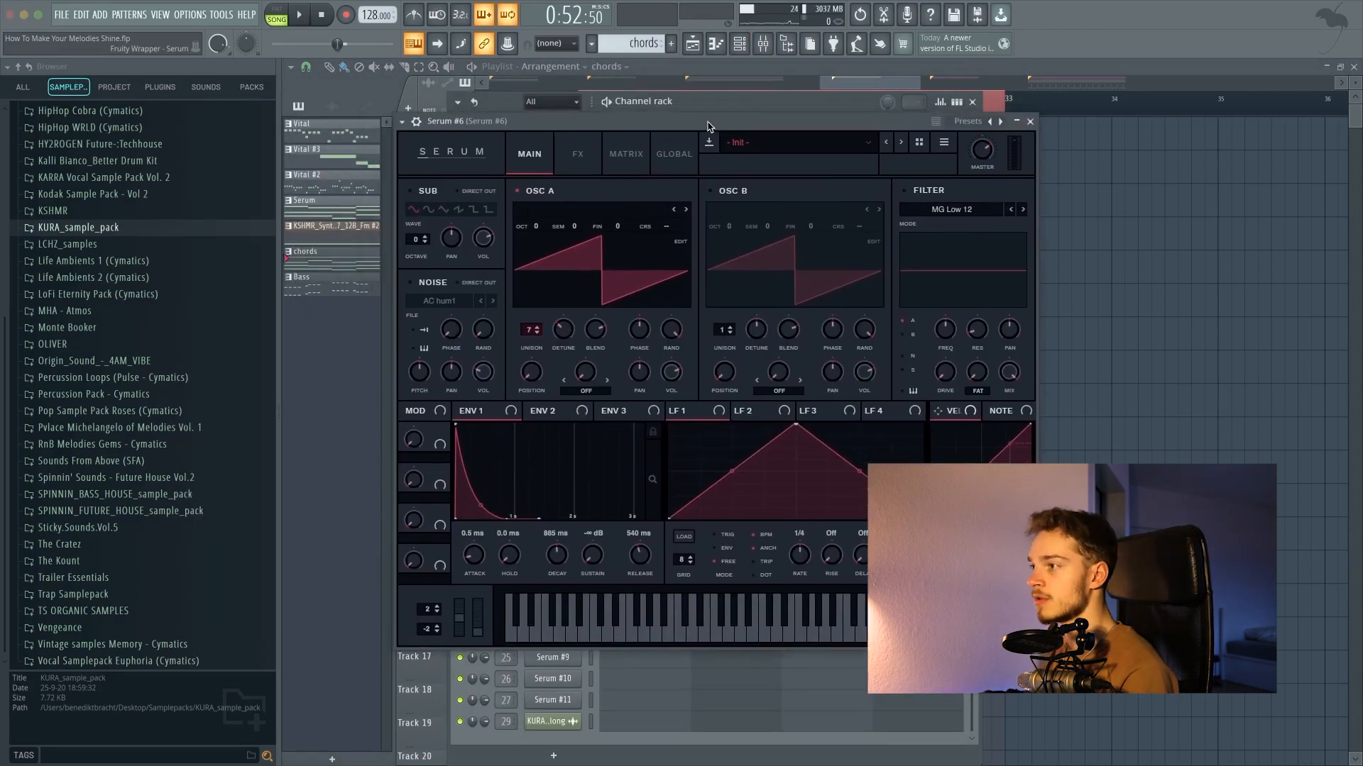
{"action": "left_click_drag", "start_coordinate": [588, 122], "coordinate": [566, 124]}
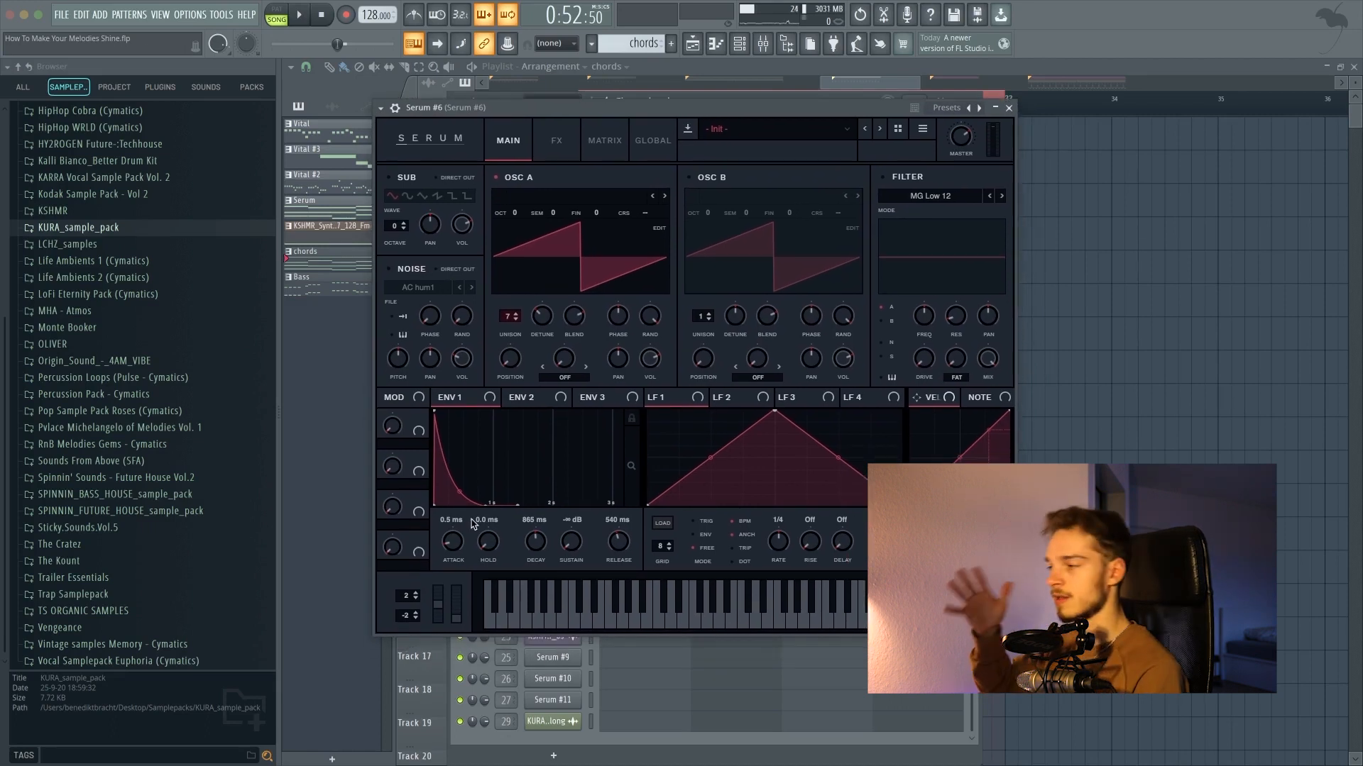
{"action": "left_click_drag", "start_coordinate": [656, 114], "coordinate": [645, 112]}
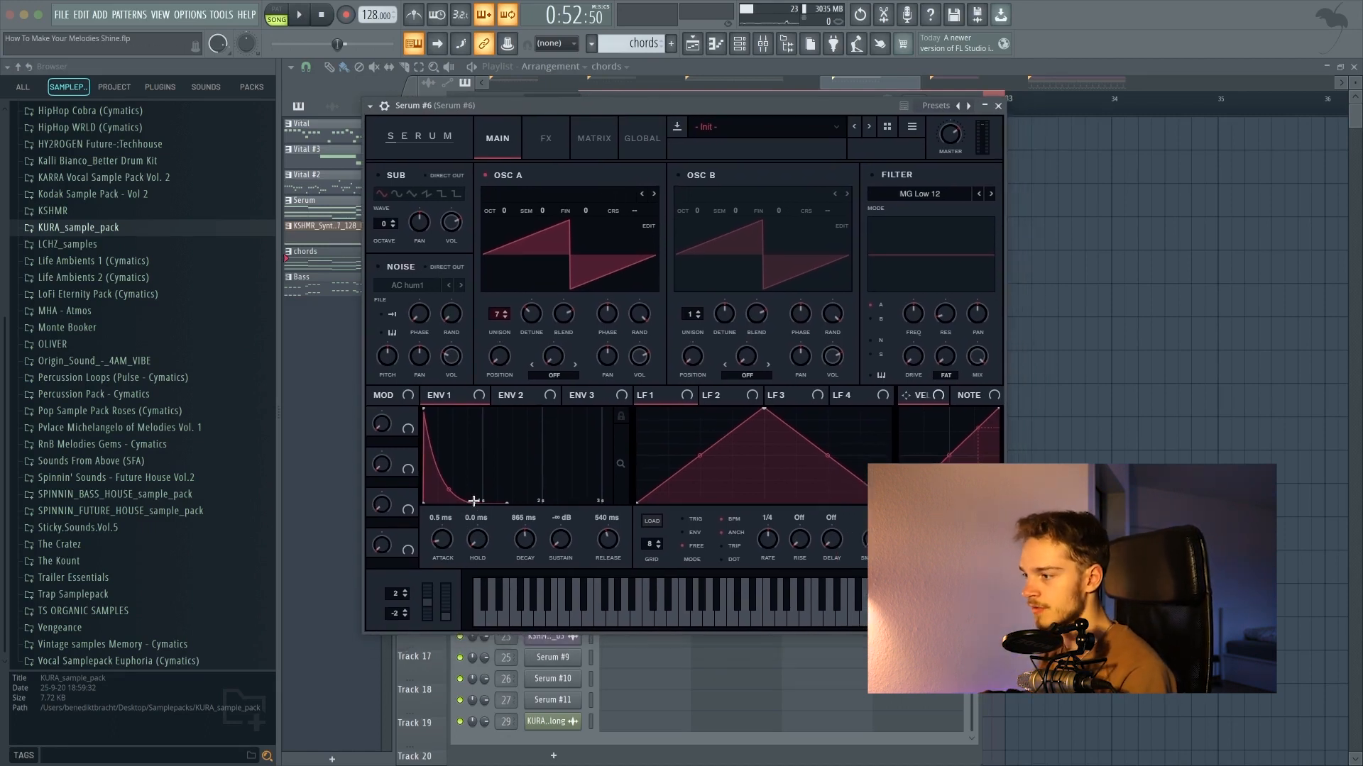
{"action": "left_click_drag", "start_coordinate": [475, 503], "coordinate": [473, 371]}
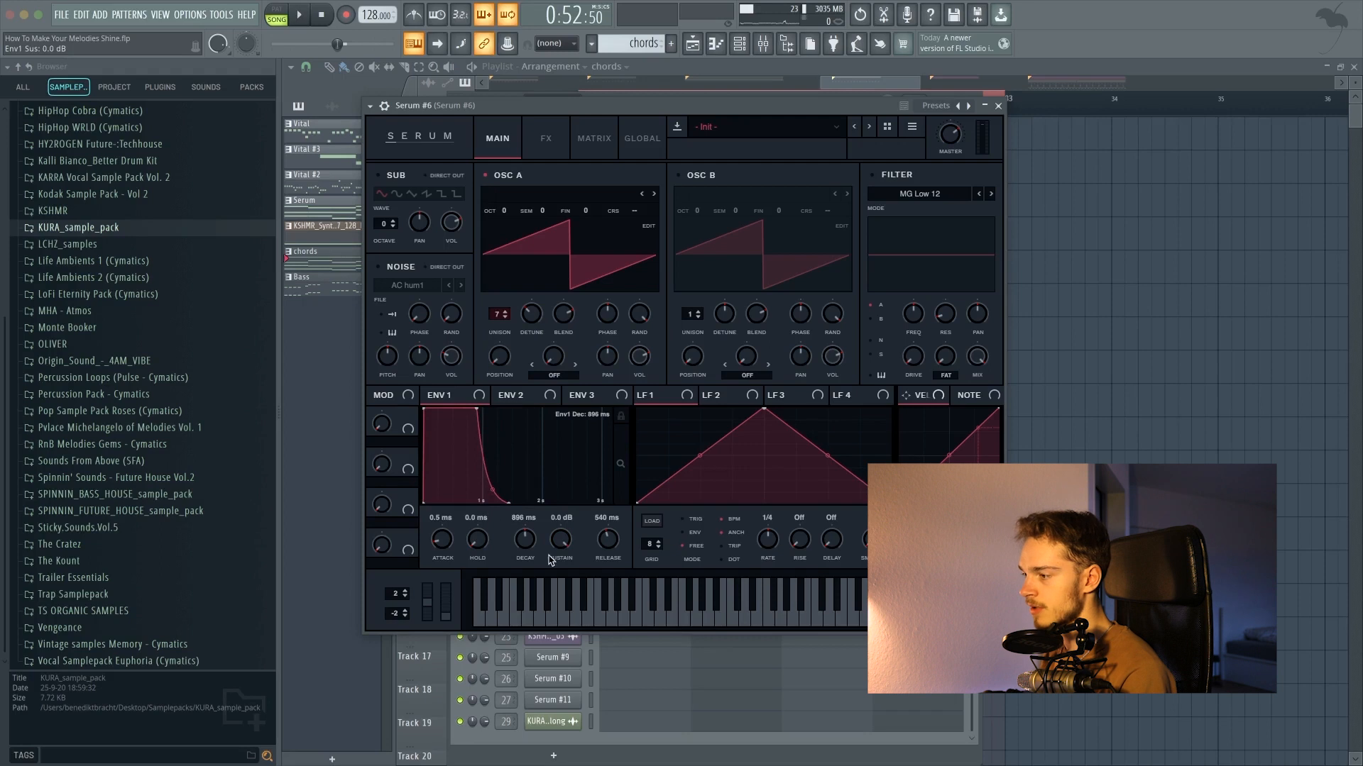
{"action": "left_click_drag", "start_coordinate": [507, 474], "coordinate": [610, 523]}
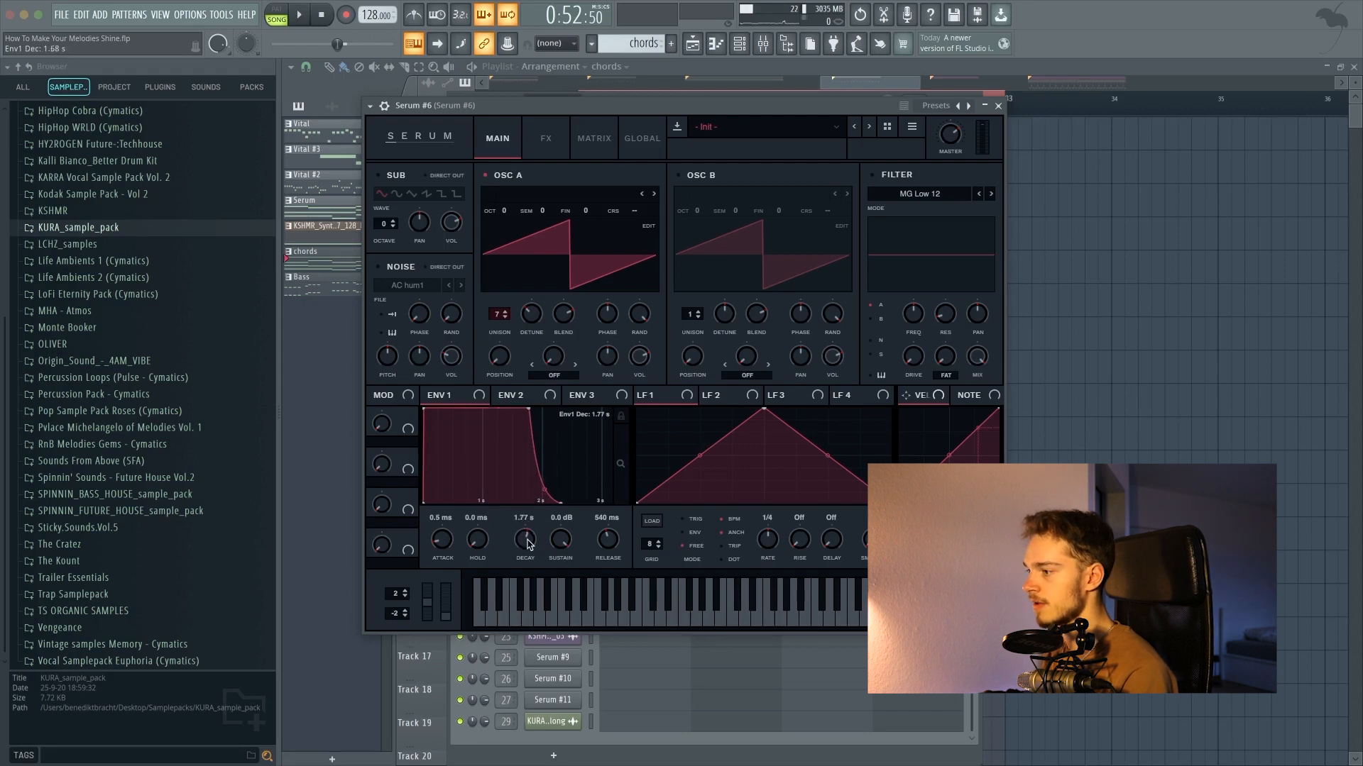
{"action": "left_click", "coordinate": [998, 105]}
{"action": "key", "text": "space"}
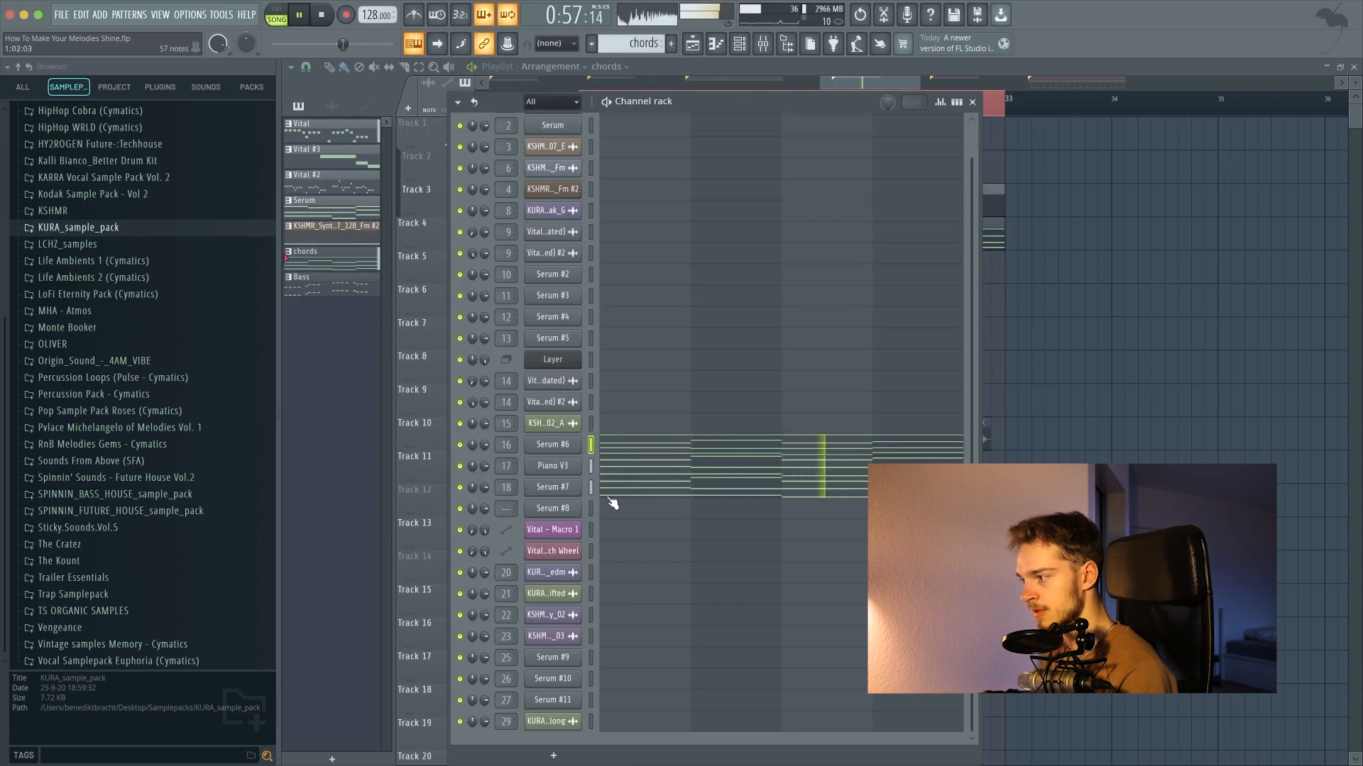
Stop playback, reopen the Serum #6 chord synth and lower Envelope 1's sustain to the minimum with a shorter decay.
{"action": "key", "text": "space"}
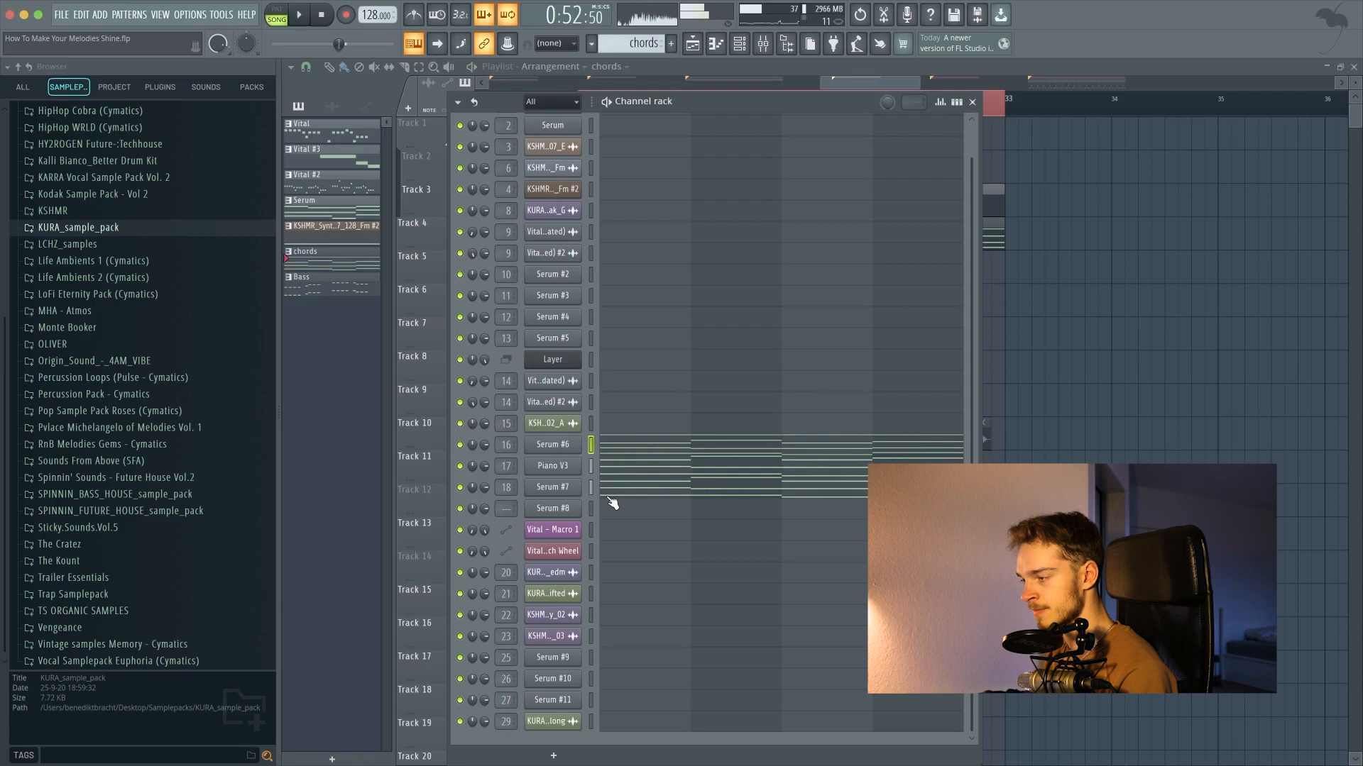
{"action": "left_click", "coordinate": [572, 447]}
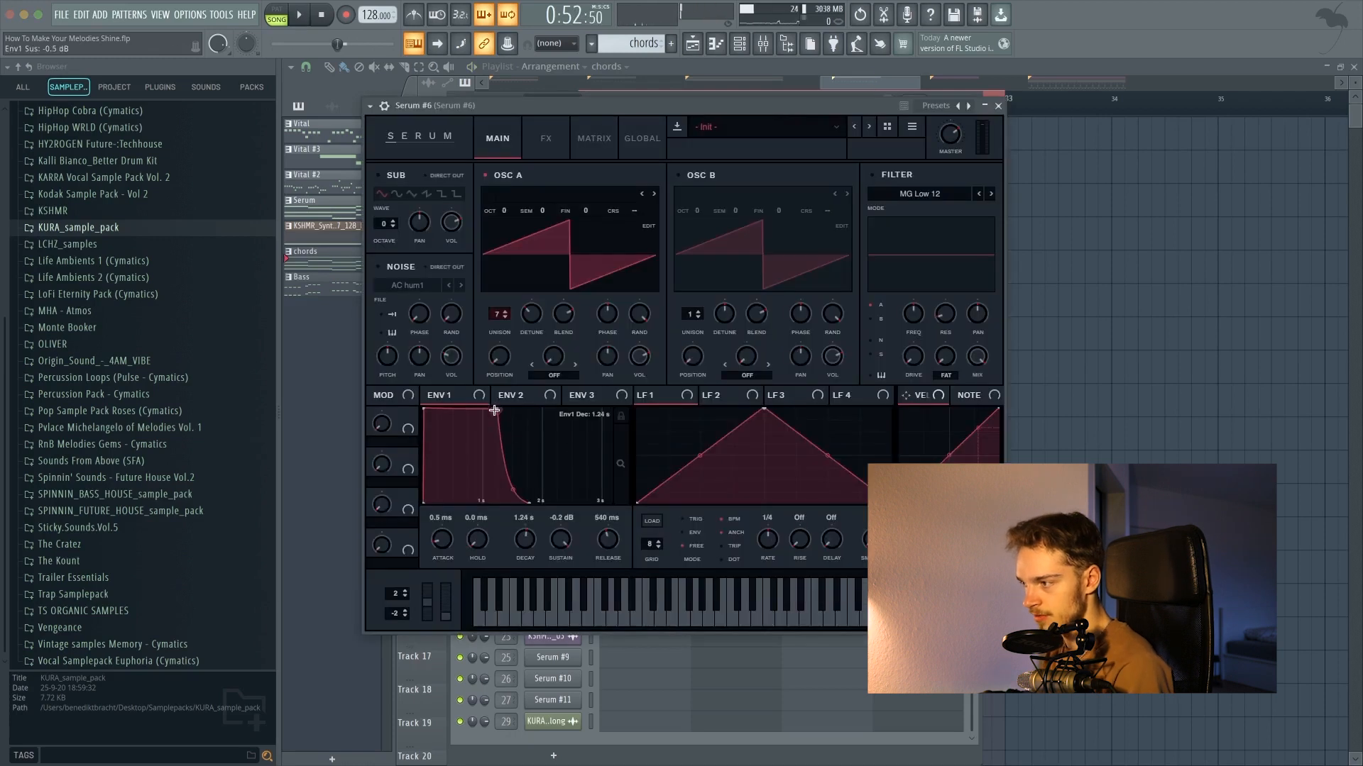
{"action": "left_click_drag", "start_coordinate": [494, 410], "coordinate": [466, 509]}
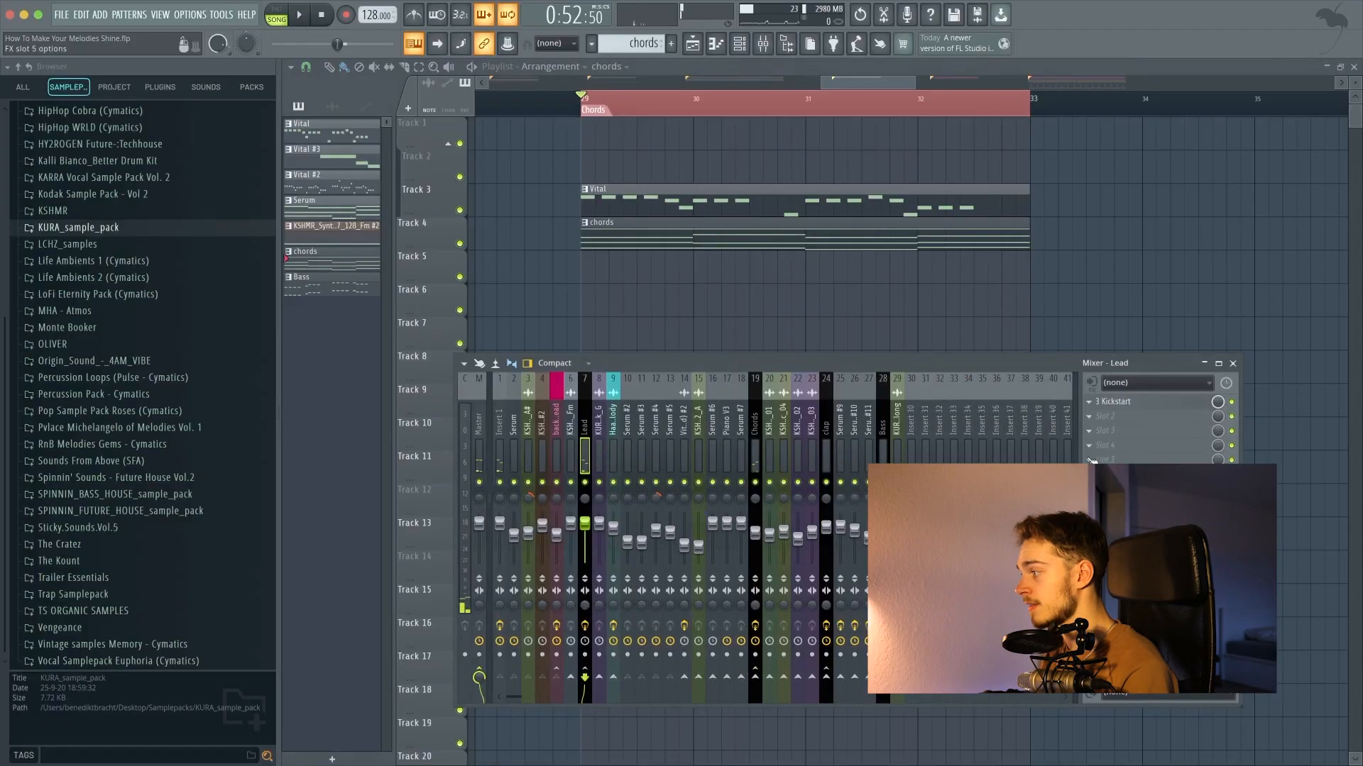
Look at Kickstart on the Lead mixer track, close it and bring up Kickstart on the Chords track.
{"action": "left_click", "coordinate": [1127, 407]}
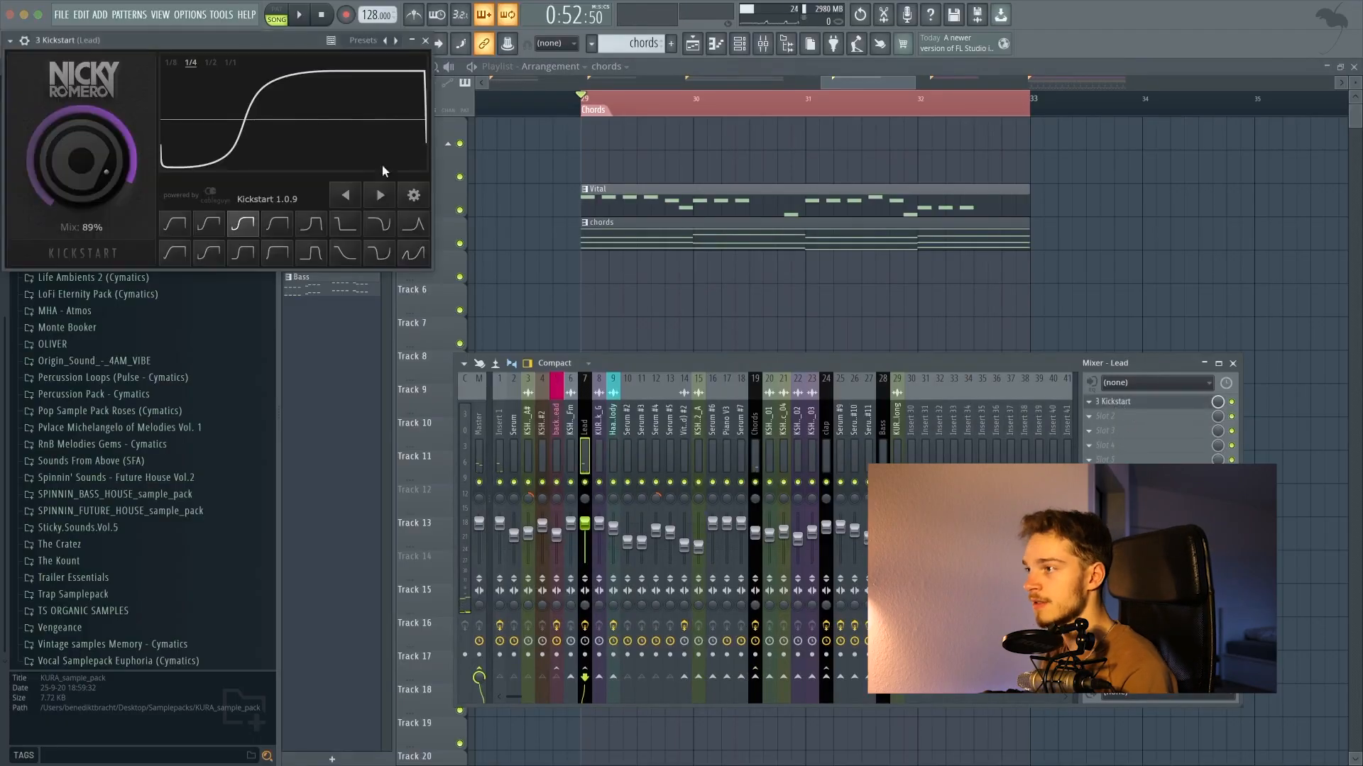
{"action": "left_click", "coordinate": [427, 42]}
{"action": "left_click", "coordinate": [755, 436]}
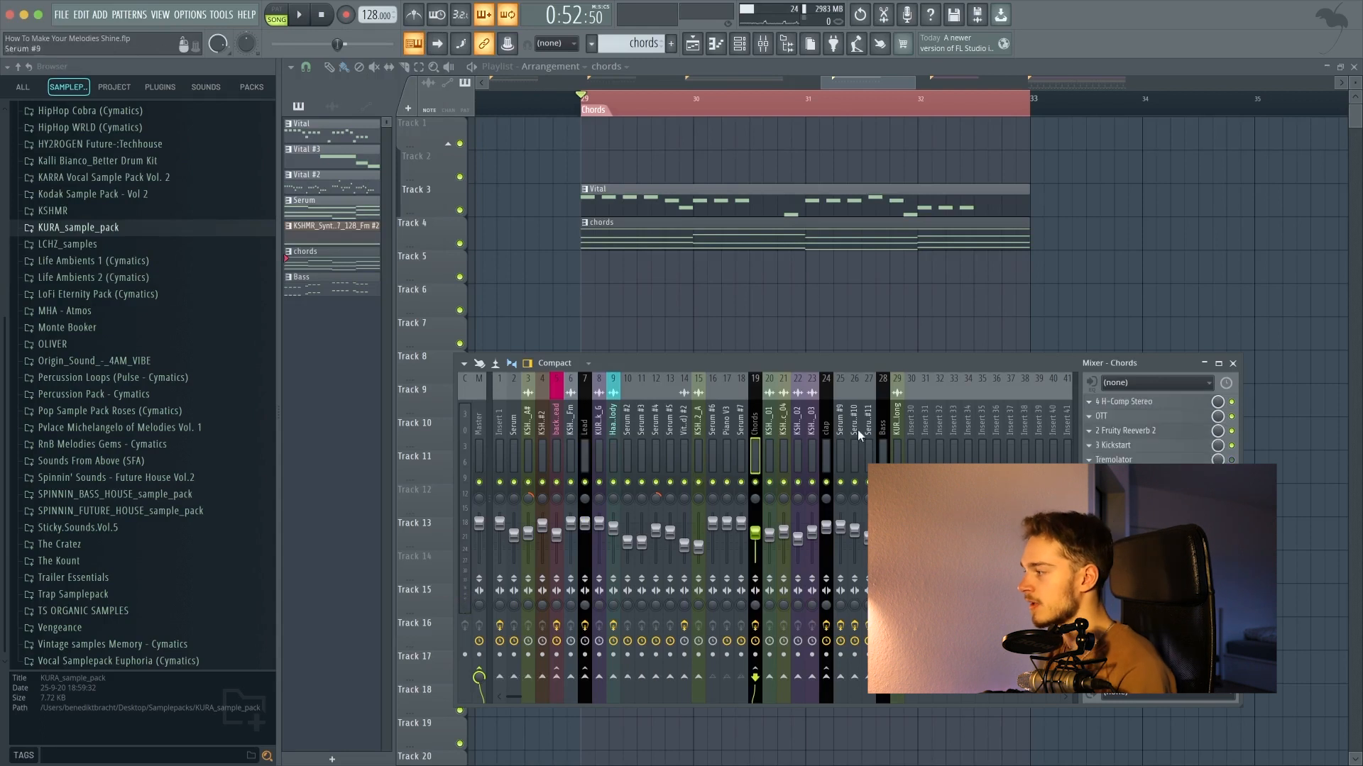
{"action": "left_click", "coordinate": [1128, 445]}
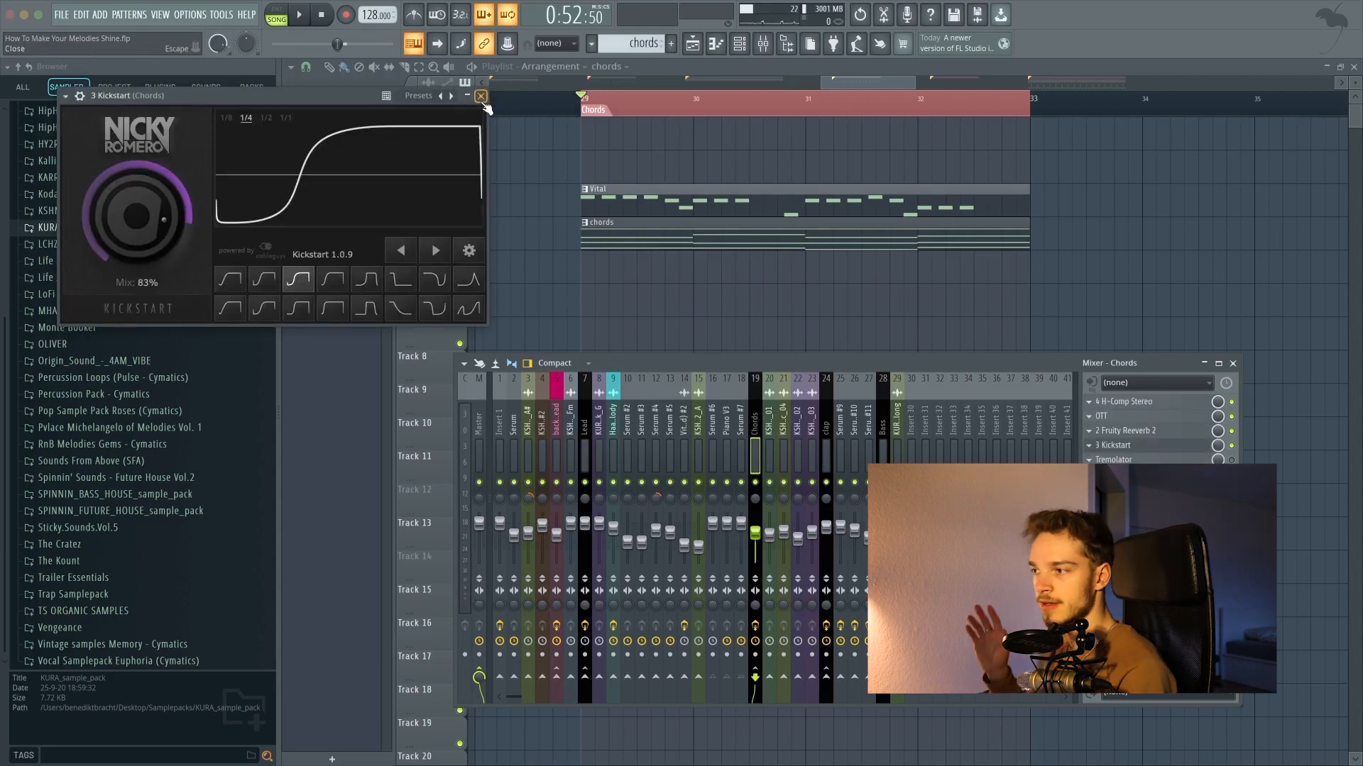
Place the Lead track's Kickstart beside the Chords one and compare their sidechain curves.
{"action": "left_click", "coordinate": [584, 454]}
{"action": "left_click", "coordinate": [1114, 401]}
{"action": "left_click_drag", "start_coordinate": [348, 93], "coordinate": [730, 100]}
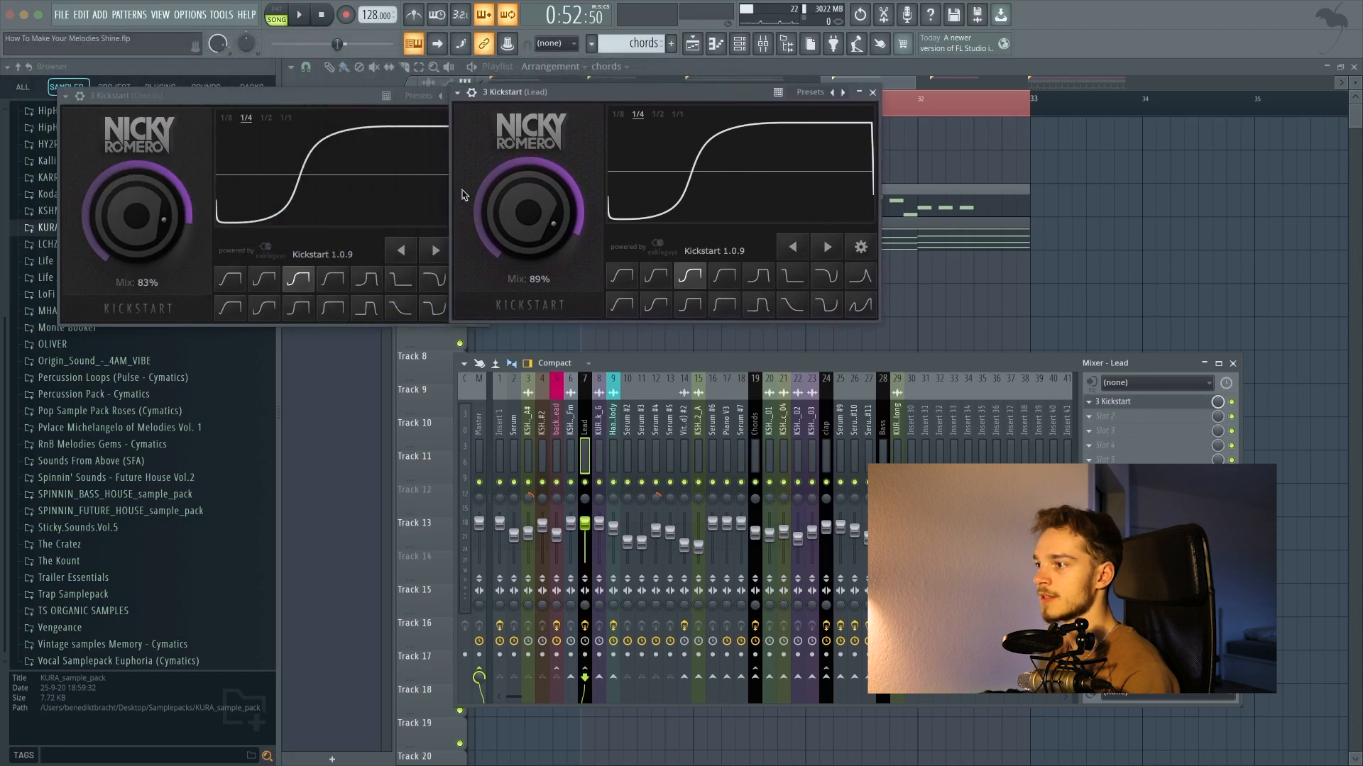
{"action": "left_click", "coordinate": [313, 281]}
{"action": "left_click", "coordinate": [686, 280]}
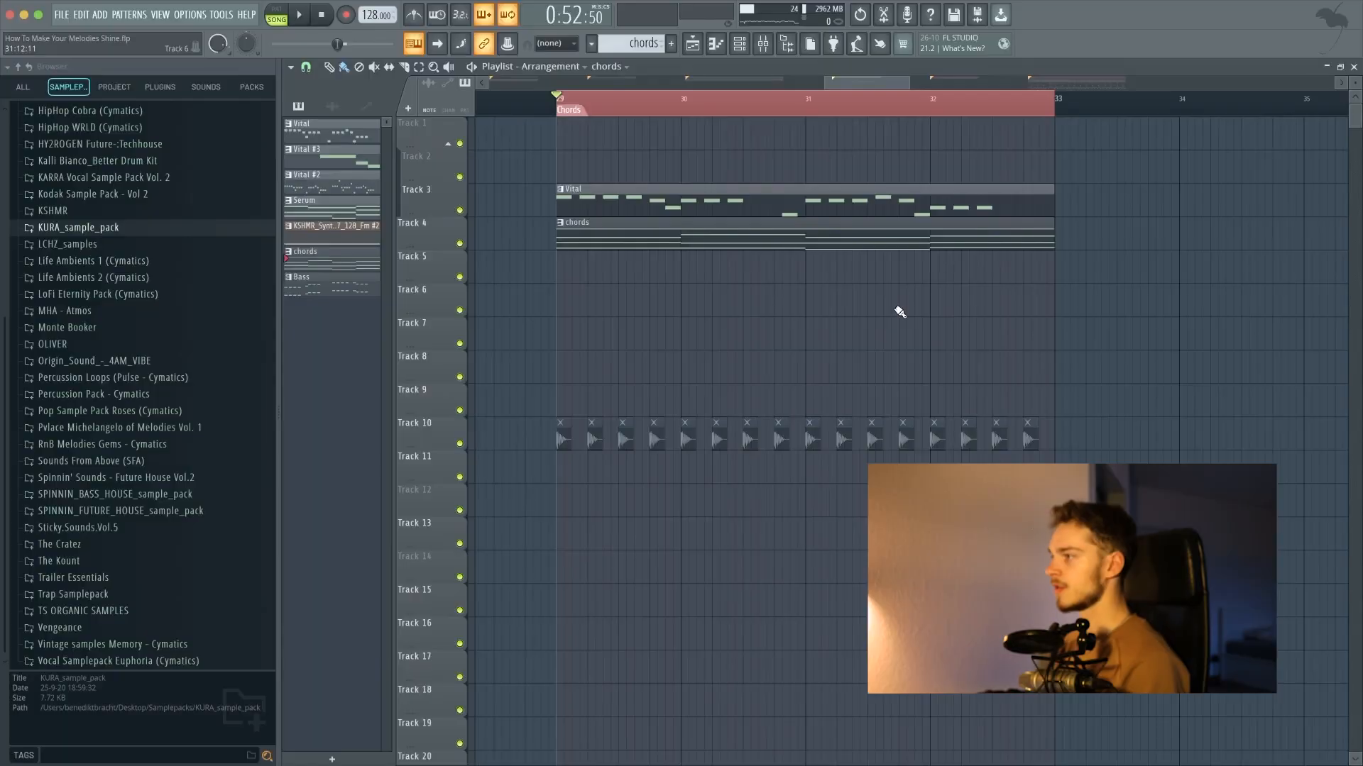
Bring up the mixer and examine OTT and Fruity Reeverb 2 on the Chords track.
{"action": "left_click", "coordinate": [763, 44]}
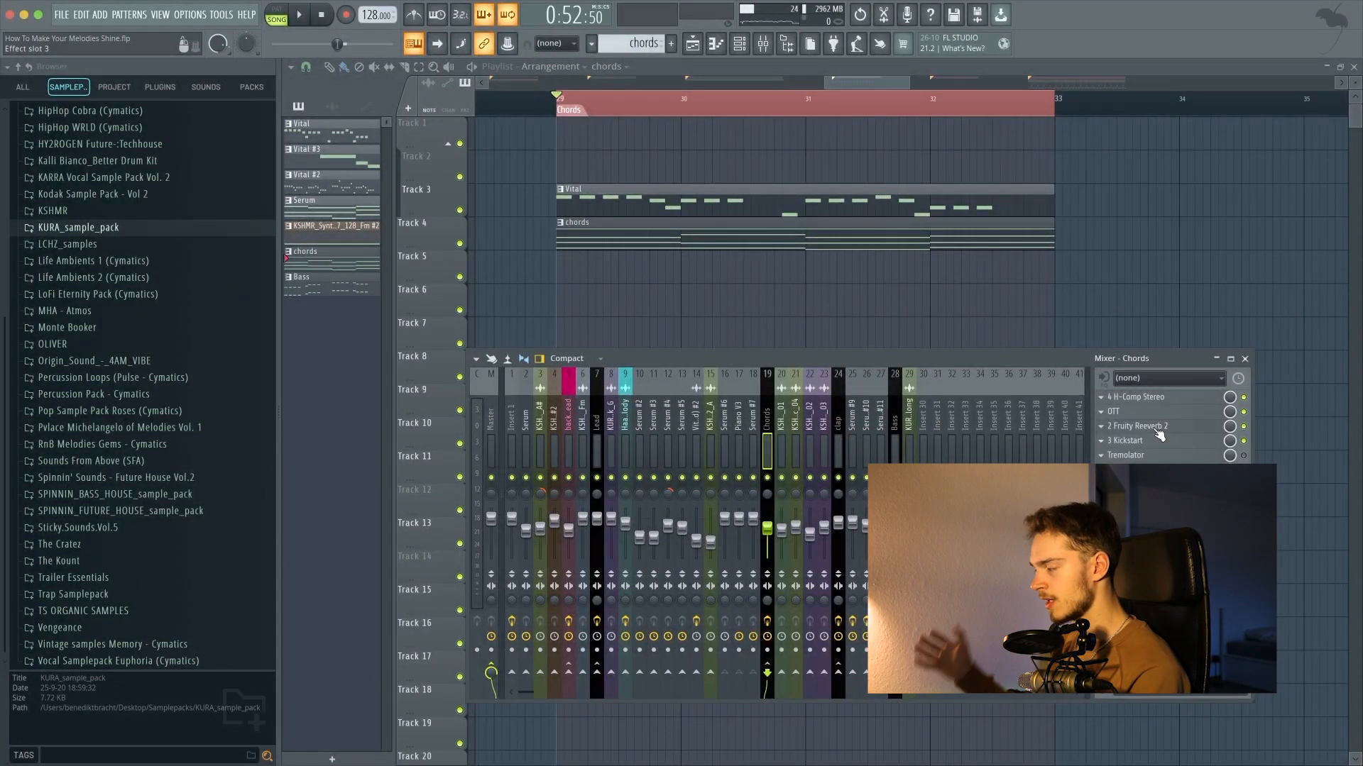
{"action": "left_click", "coordinate": [1135, 411]}
{"action": "left_click", "coordinate": [1135, 412]}
{"action": "left_click", "coordinate": [1138, 428]}
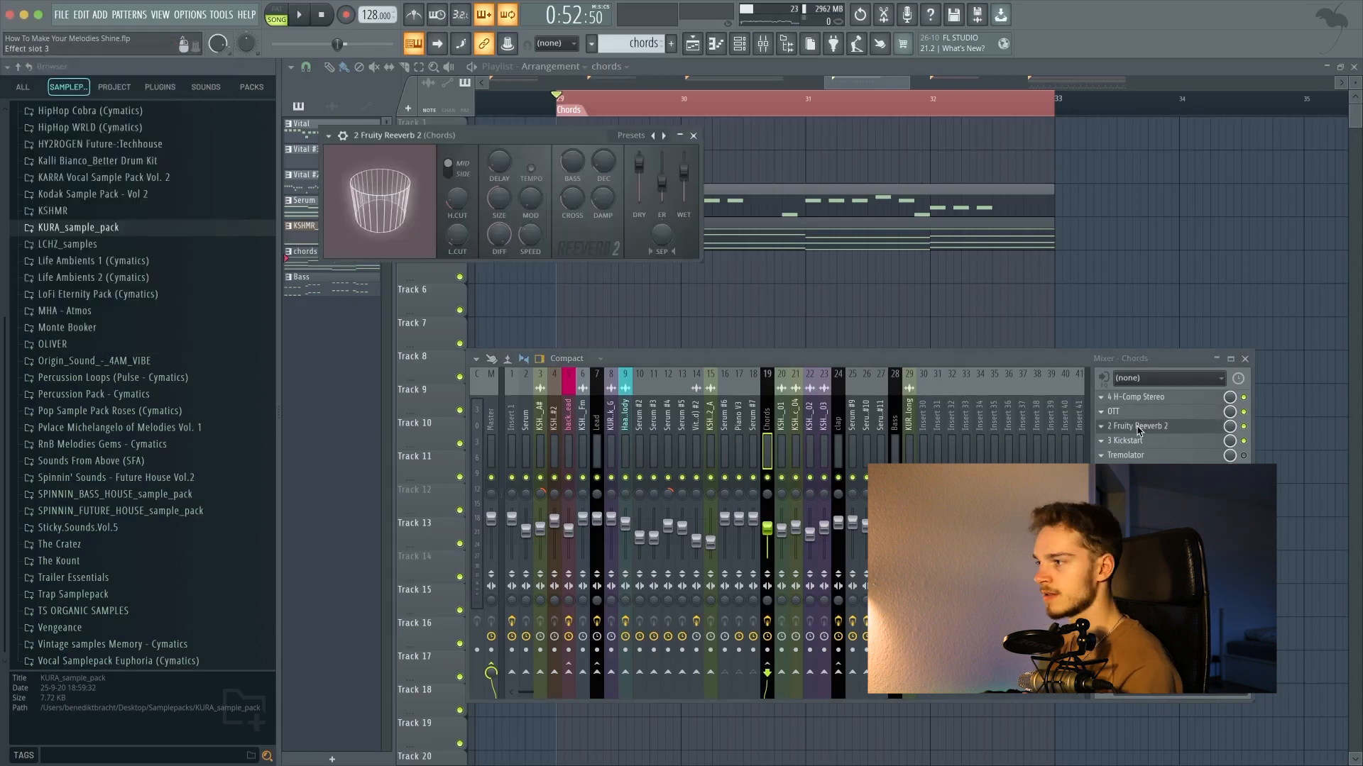
{"action": "left_click", "coordinate": [1124, 428]}
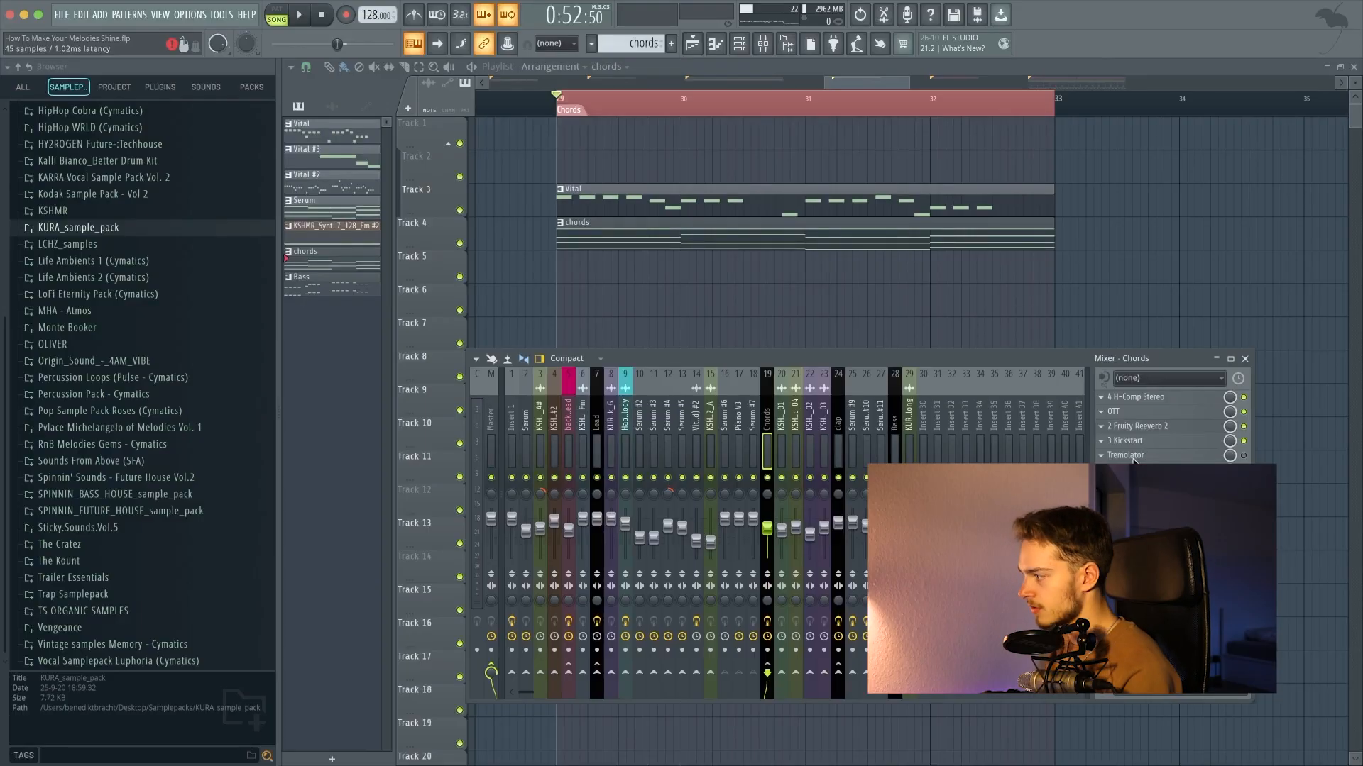
Enable the Tremolator effect on the Chords mixer track, play the Chords section and stop playback.
{"action": "left_click", "coordinate": [1131, 456]}
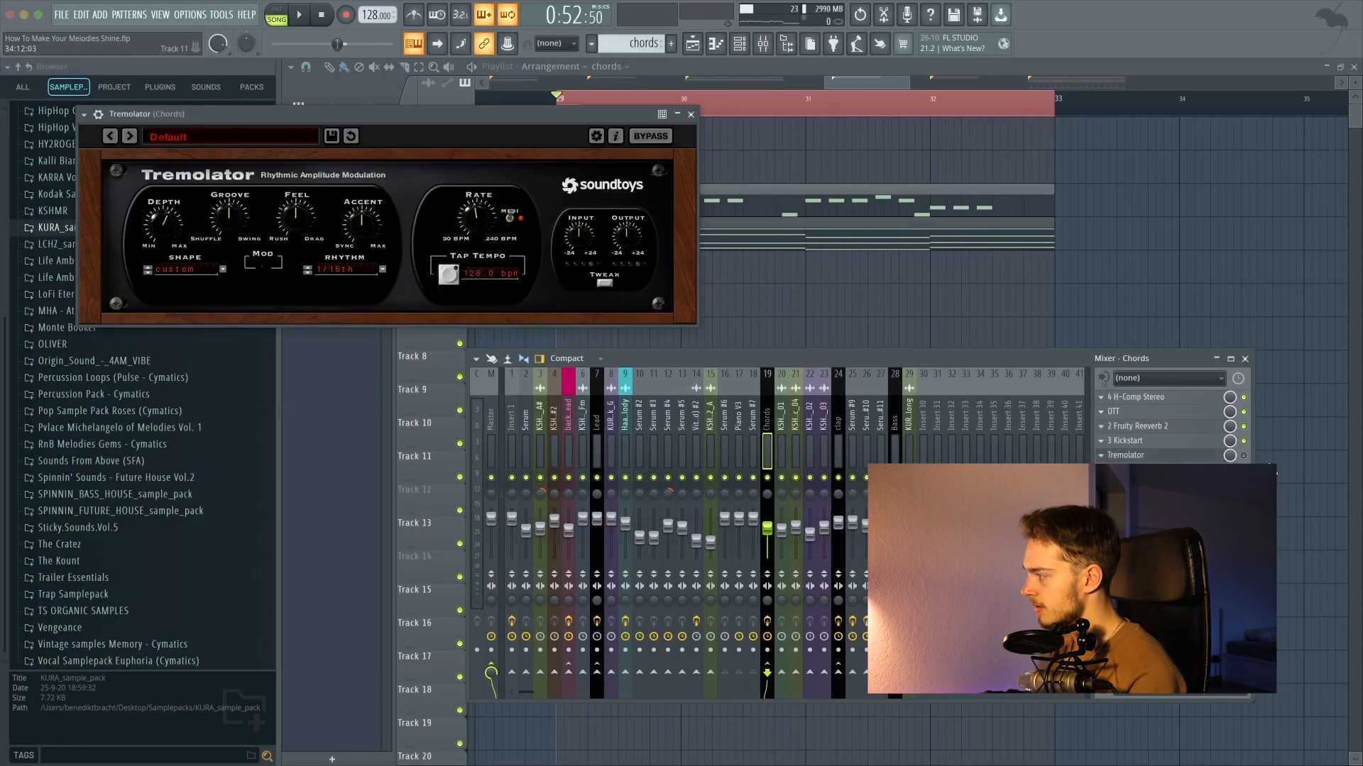
{"action": "left_click", "coordinate": [689, 114]}
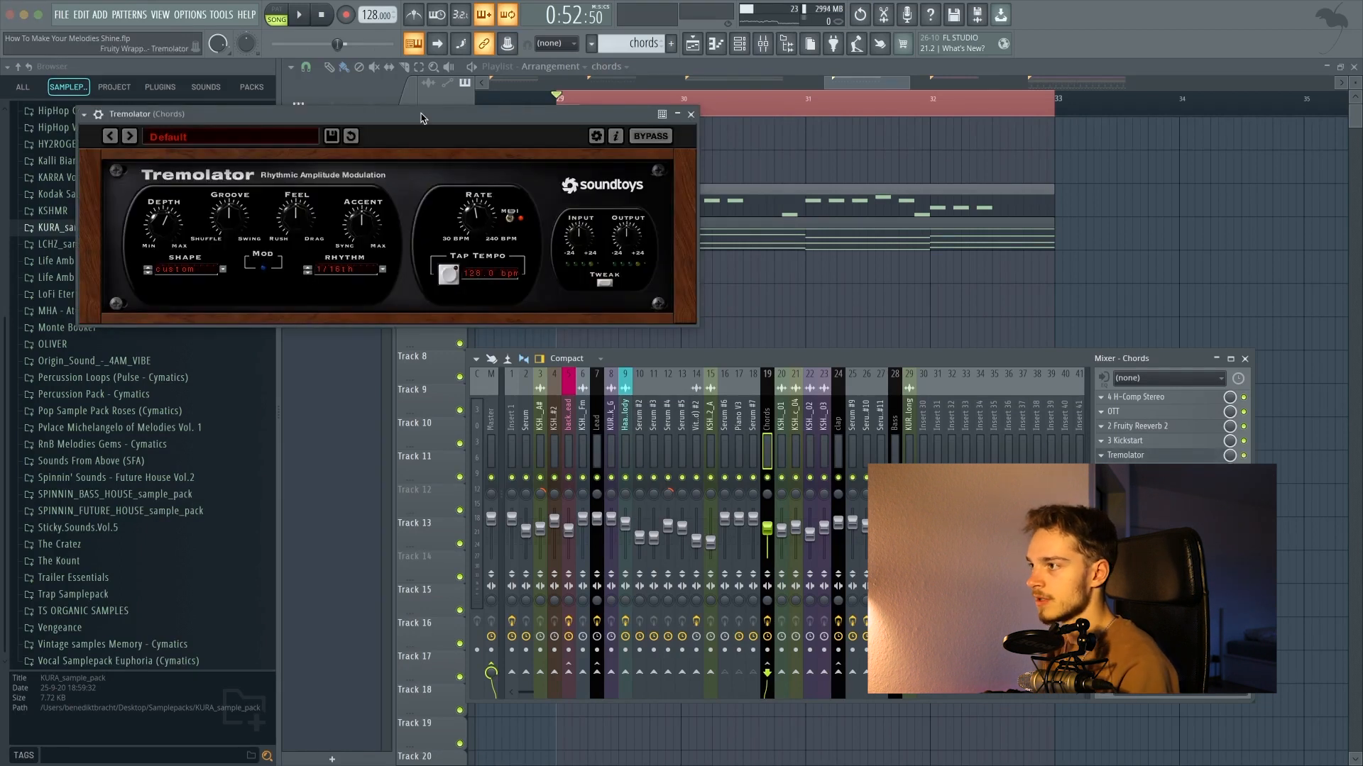
{"action": "left_click_drag", "start_coordinate": [421, 115], "coordinate": [426, 123]}
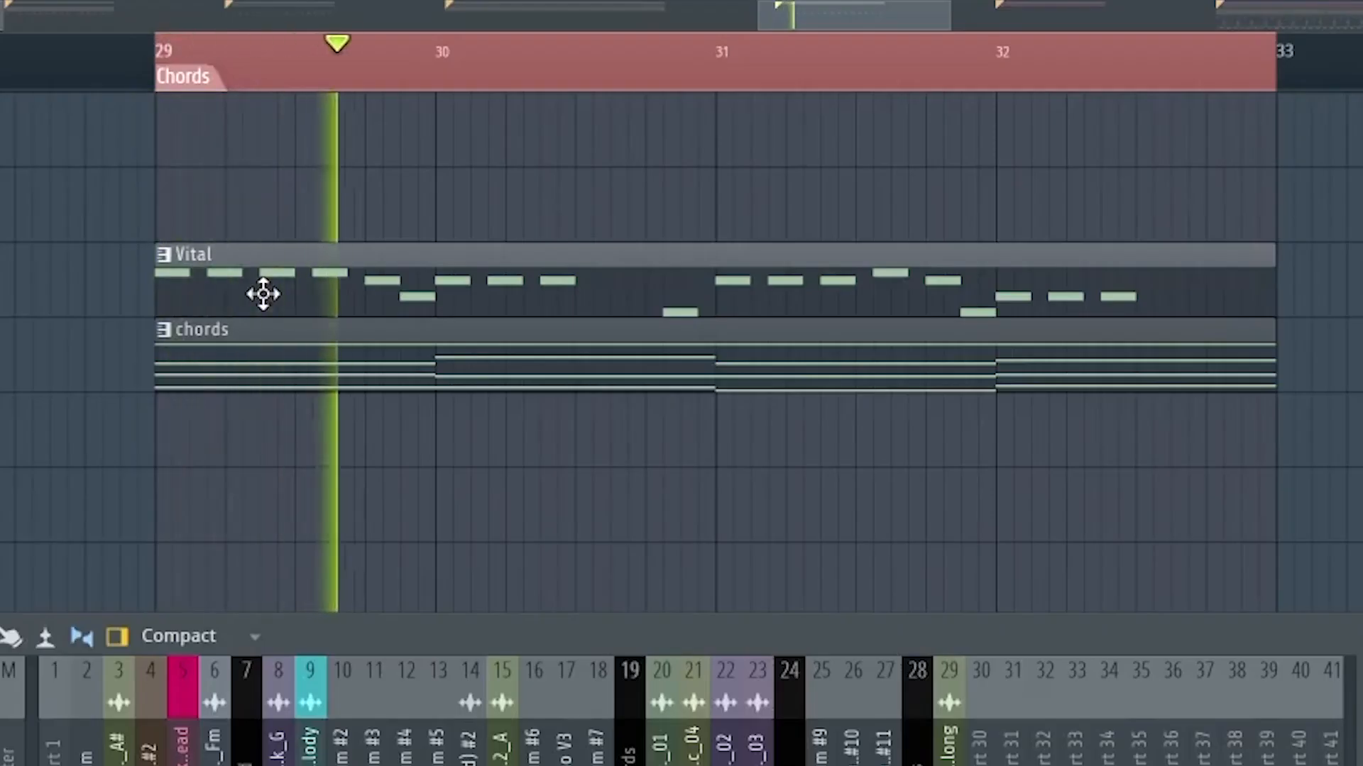
{"action": "key", "text": "F9"}
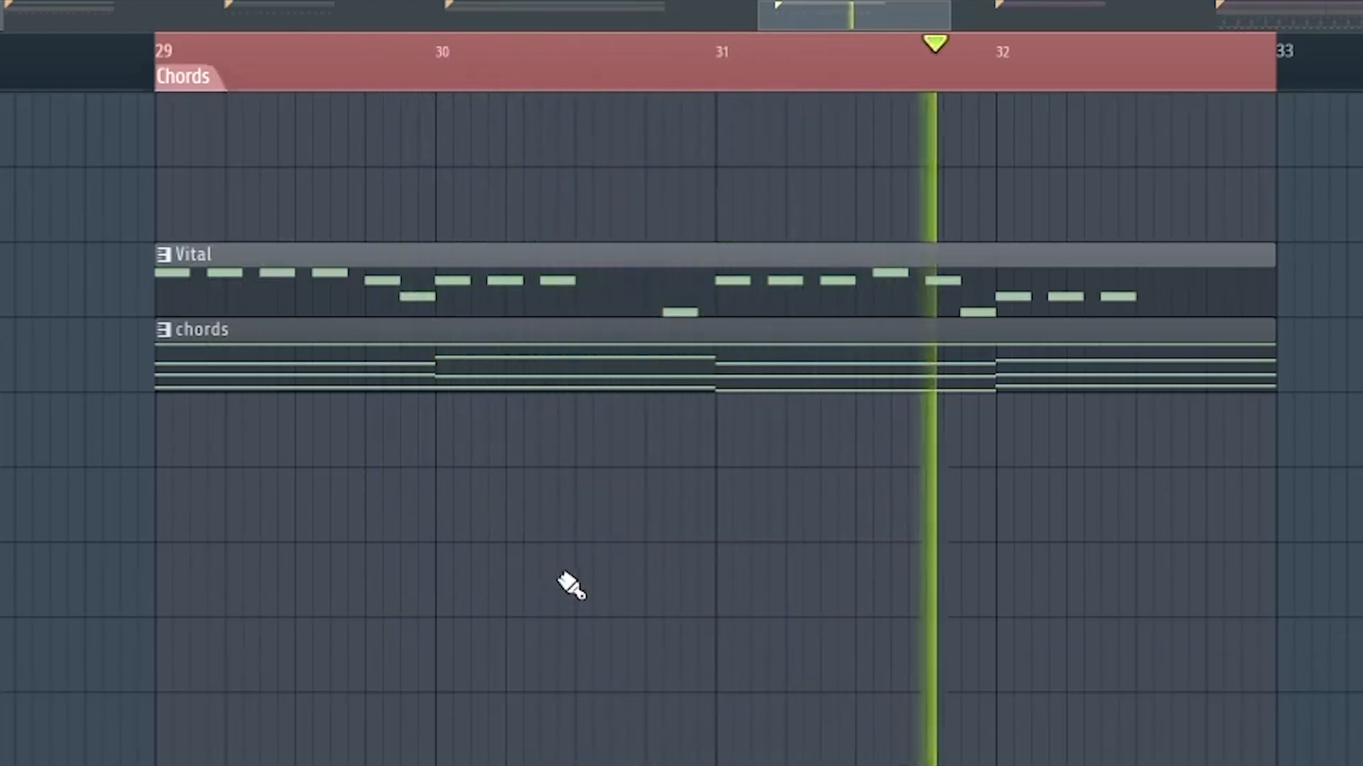
{"action": "key", "text": "space"}
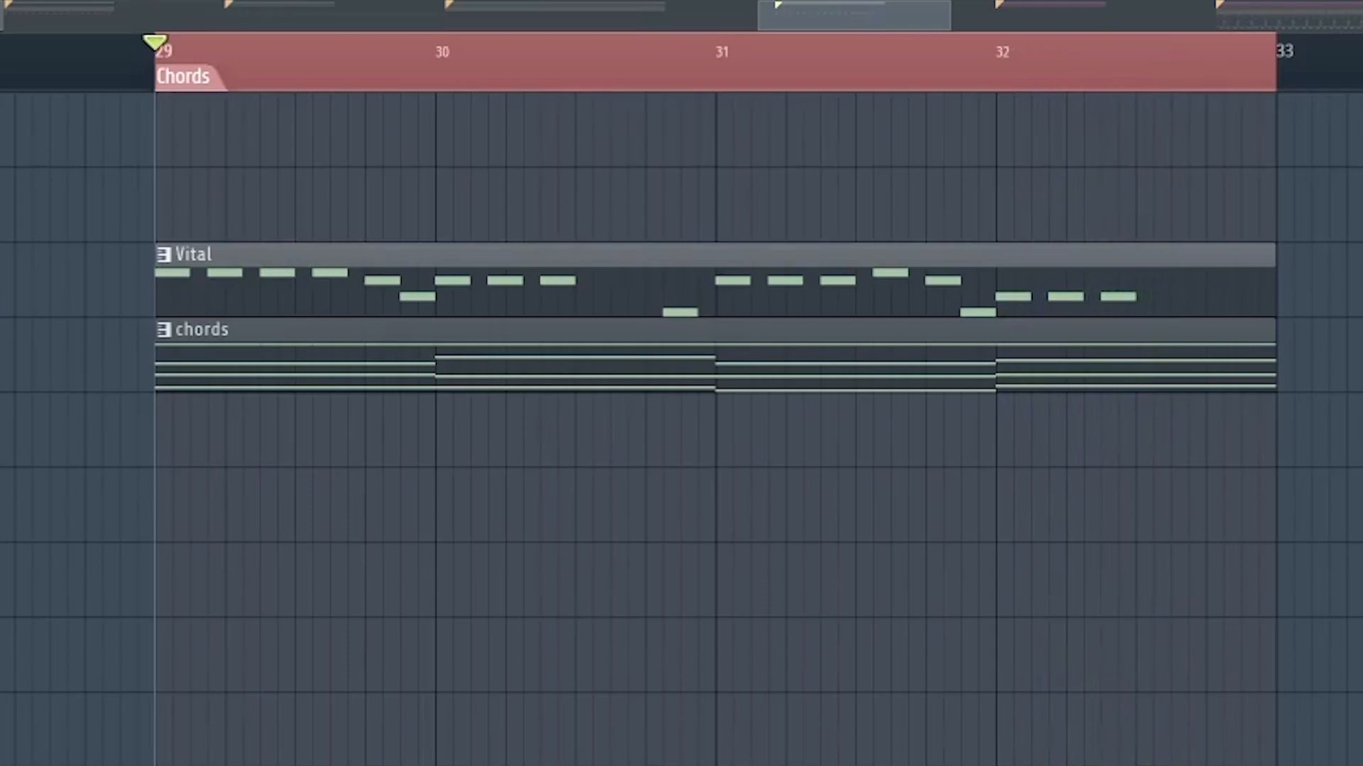
Reopen the Tremolator on the Chords track, move its window clear and examine its Depth, shape and rhythm settings.
{"action": "key", "text": "F9"}
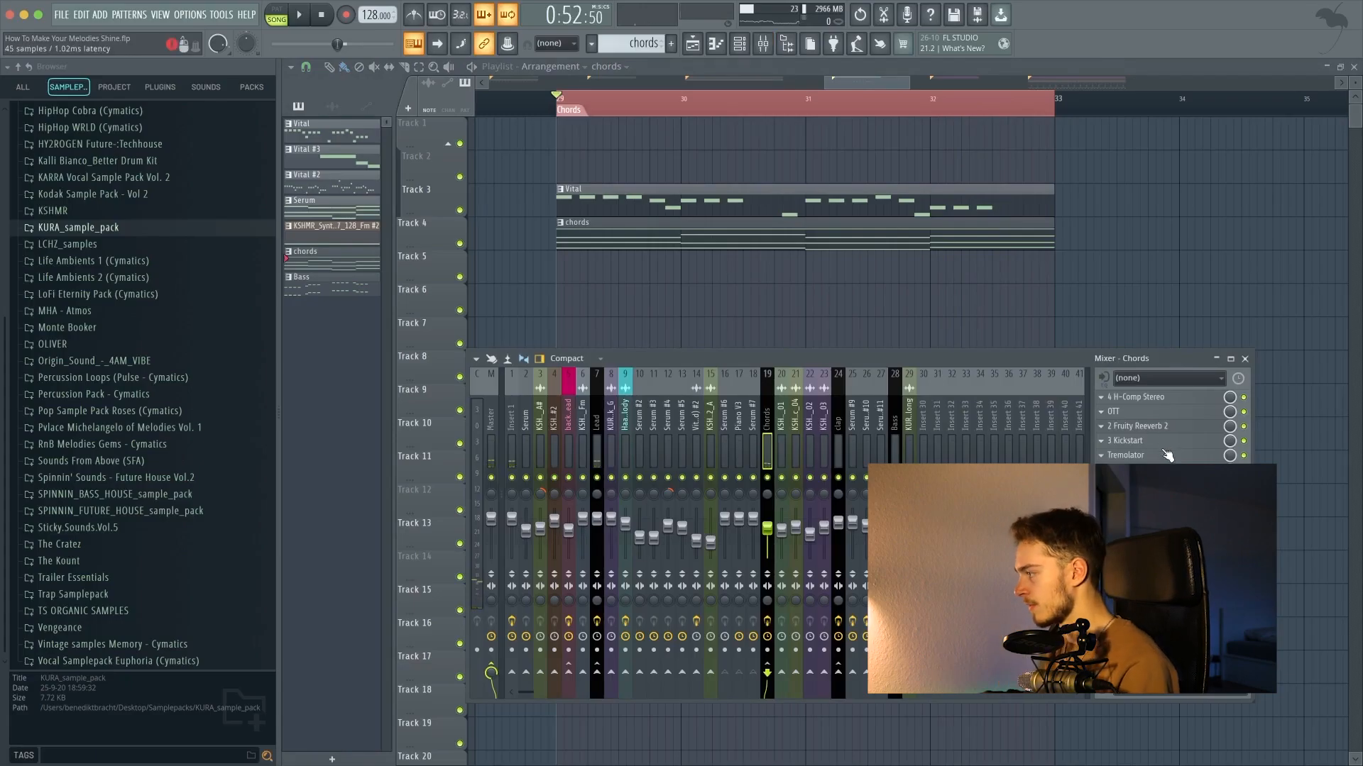
{"action": "left_click", "coordinate": [1167, 455]}
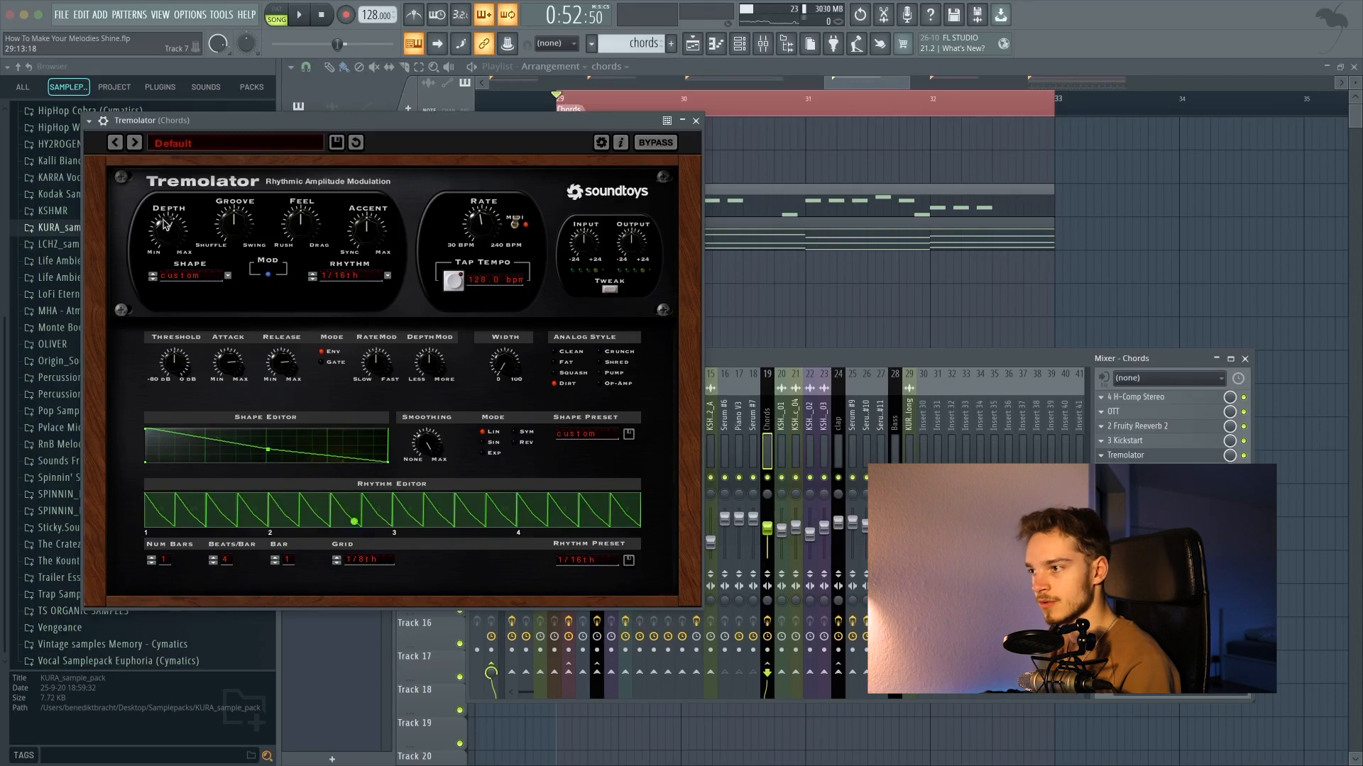
{"action": "left_click_drag", "start_coordinate": [326, 121], "coordinate": [574, 136]}
{"action": "left_click_drag", "start_coordinate": [409, 245], "coordinate": [428, 340]}
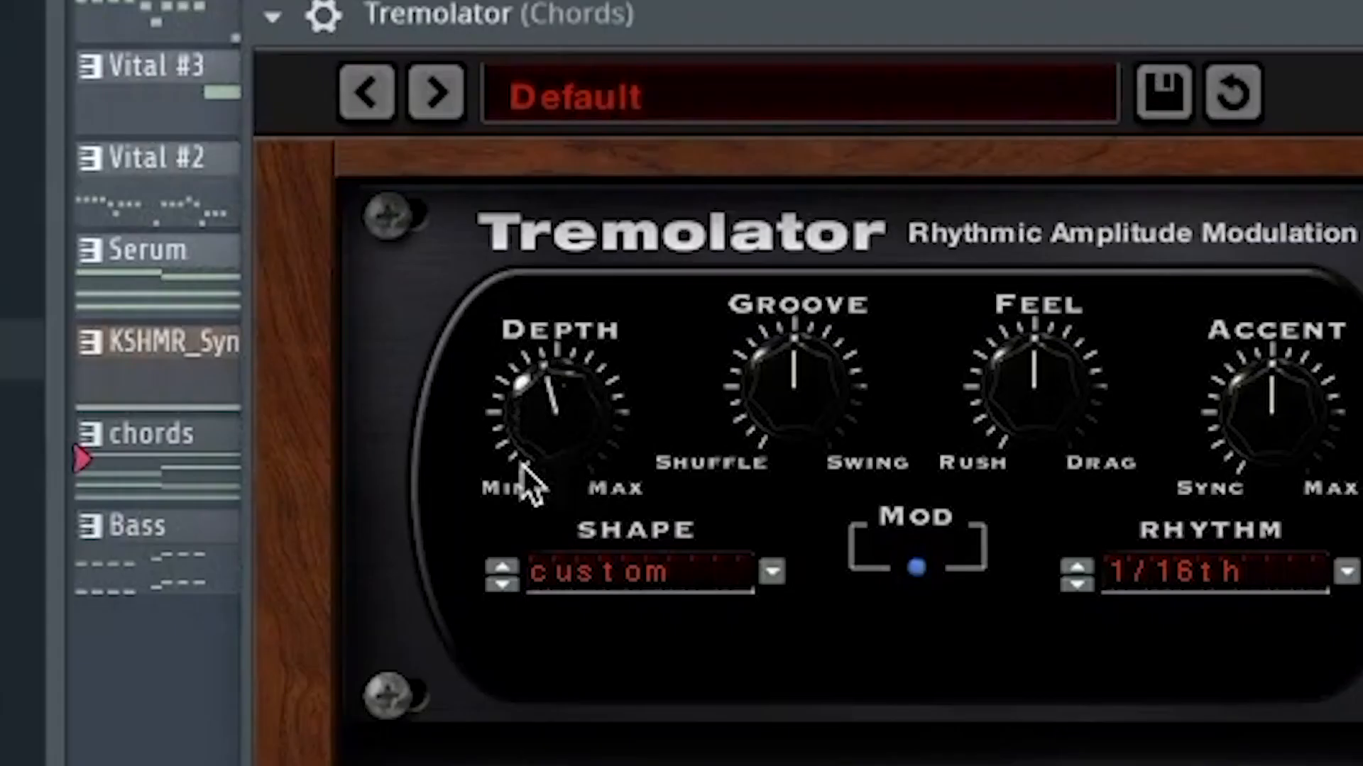
{"action": "left_click_drag", "start_coordinate": [596, 761], "coordinate": [575, 569]}
{"action": "left_click_drag", "start_coordinate": [574, 679], "coordinate": [587, 765]}
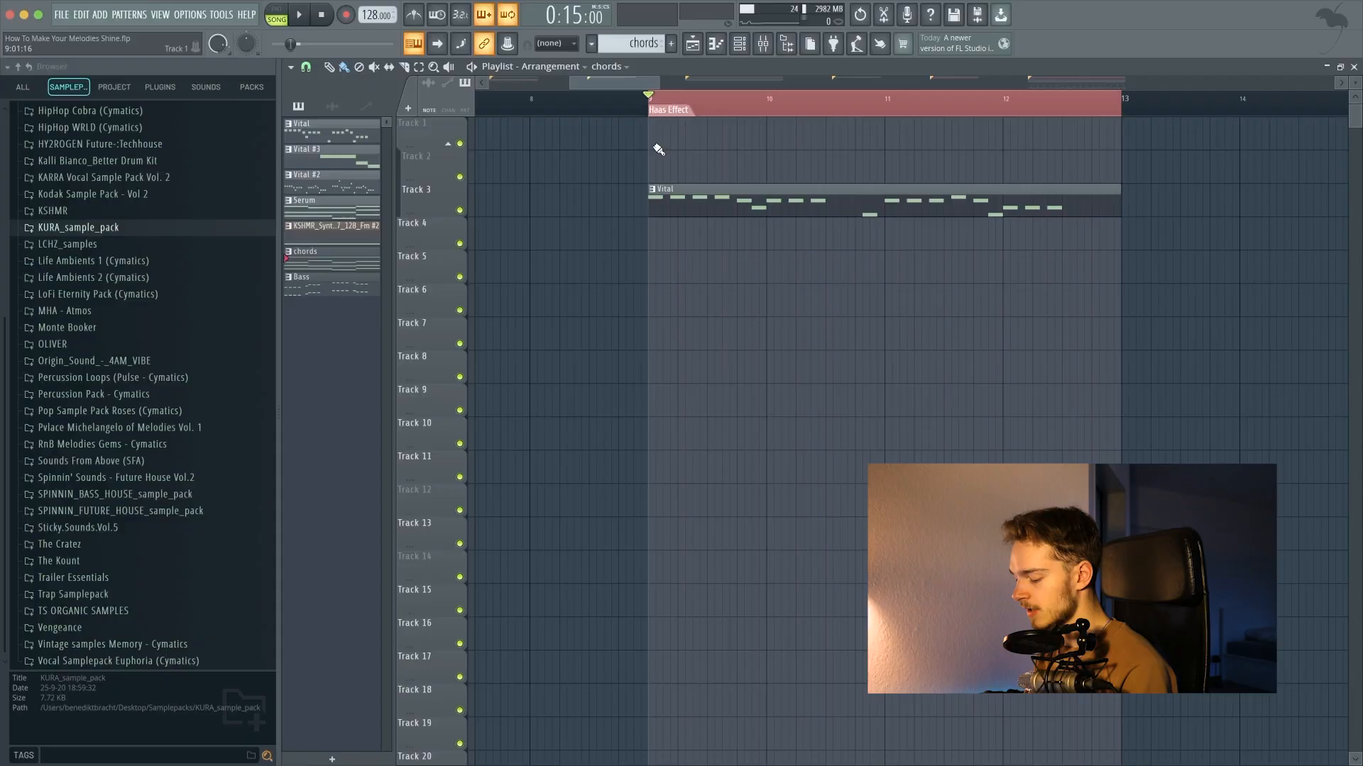
Undo the last edits in the Haas Effect section to restore the two consolidated Vital audio clips on Tracks 4 and 5.
{"action": "left_click", "coordinate": [673, 188]}
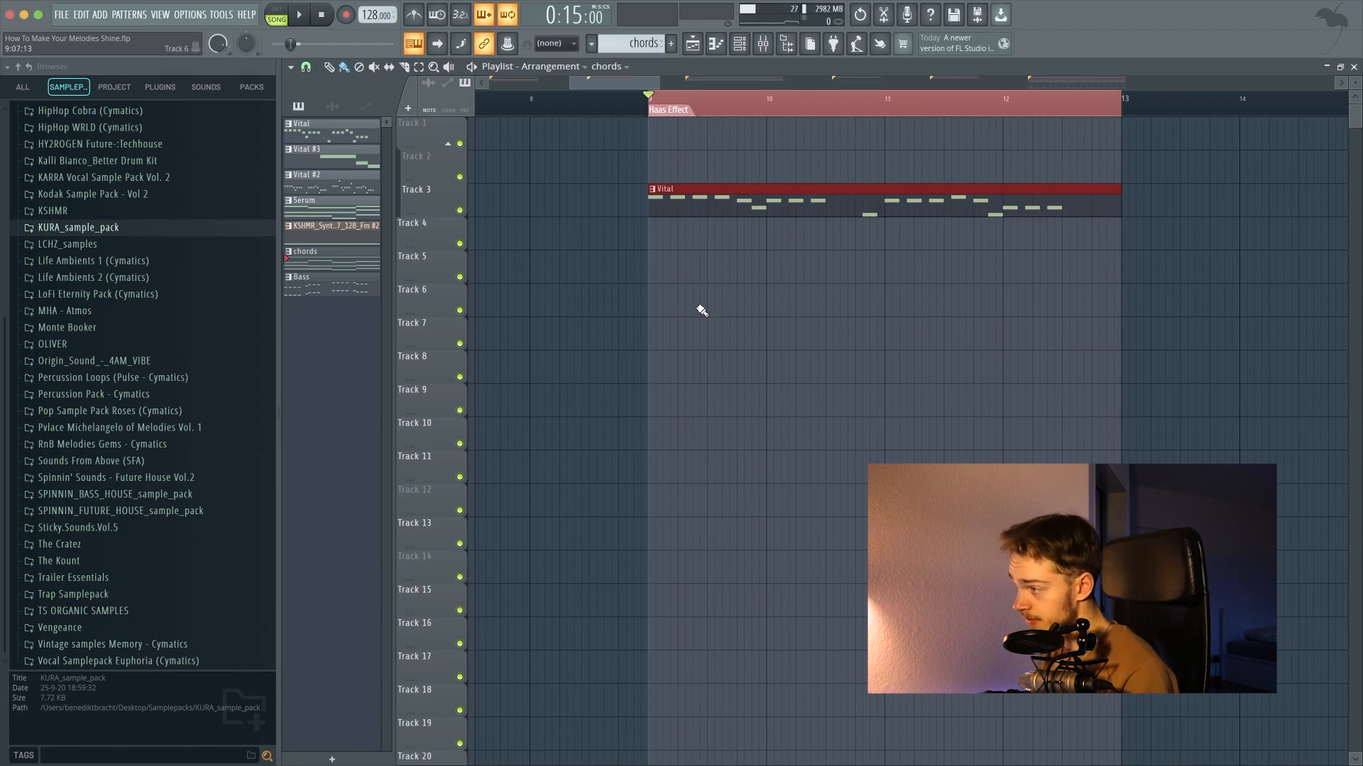
{"action": "key", "text": "ctrl+z"}
{"action": "key", "text": "ctrl+z"}
{"action": "key", "text": "ctrl+z"}
{"action": "key", "text": "ctrl+z"}
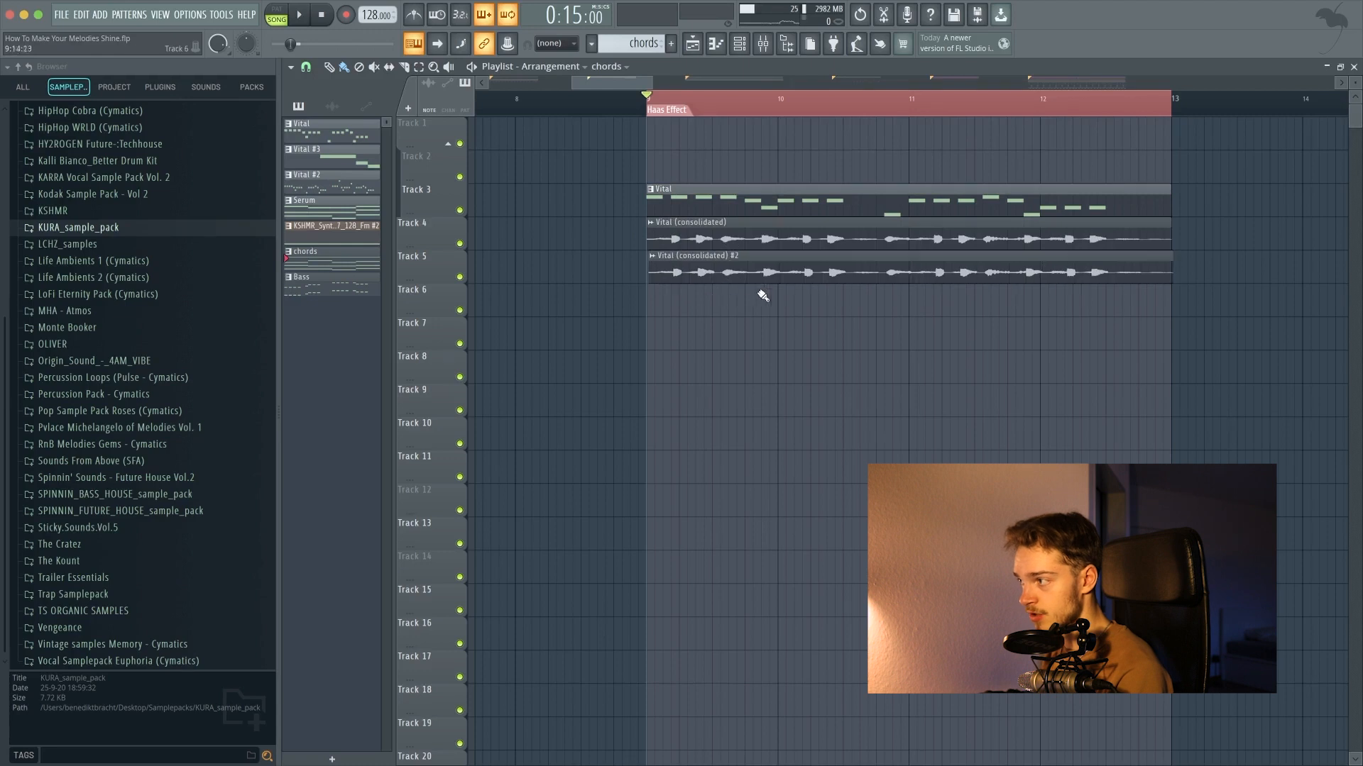
Examine the start offset between the two consolidated Vital clips at the beginning of the Haas Effect section.
{"action": "left_click", "coordinate": [652, 256]}
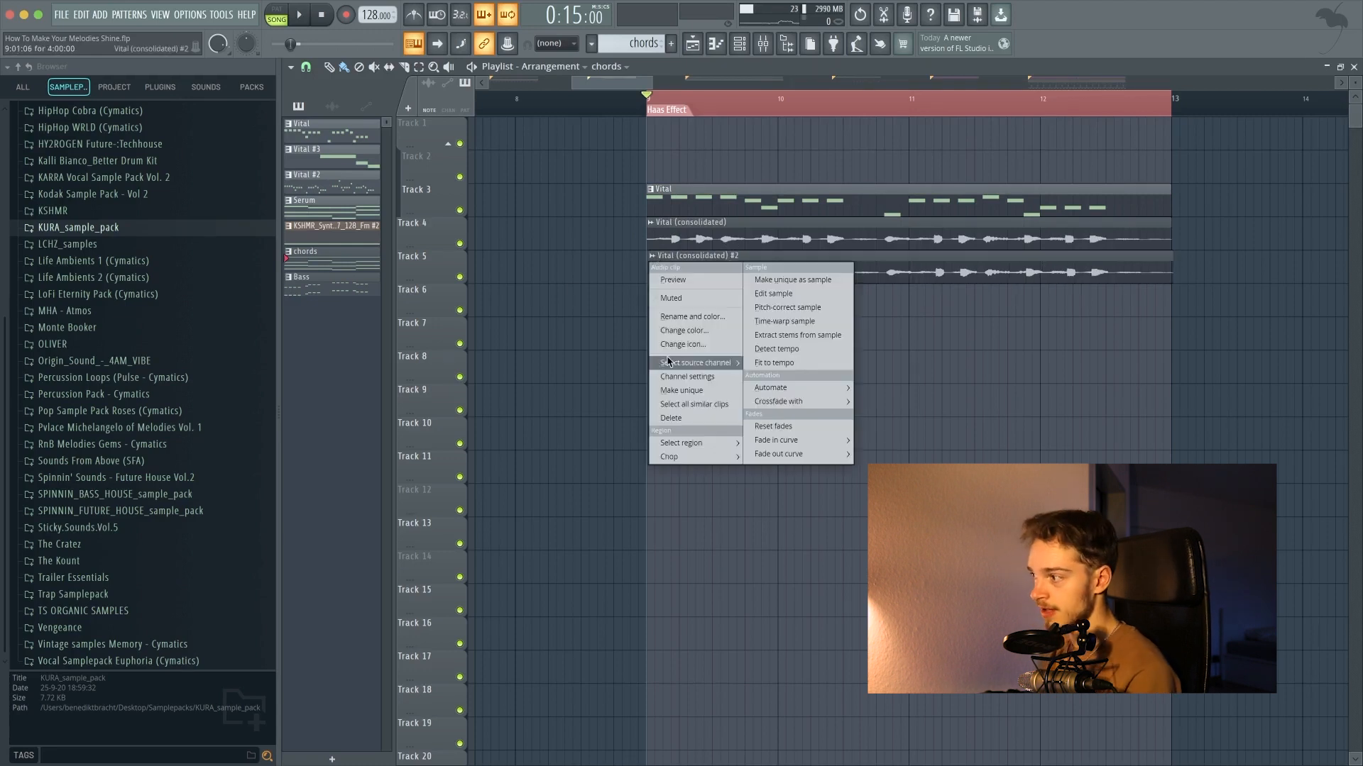
{"action": "scroll", "coordinate": [669, 289], "scroll_direction": "up", "scroll_amount": 5}
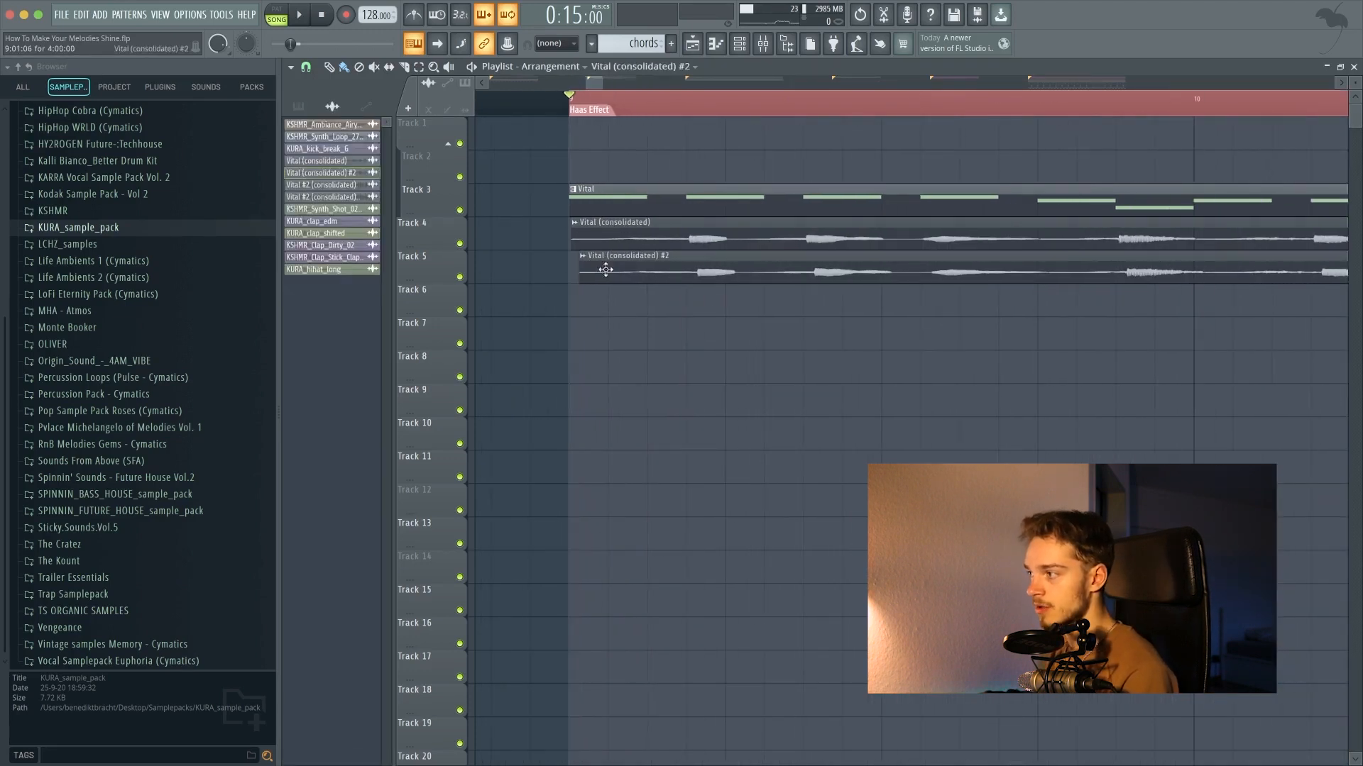
{"action": "left_click_drag", "start_coordinate": [689, 274], "coordinate": [683, 278]}
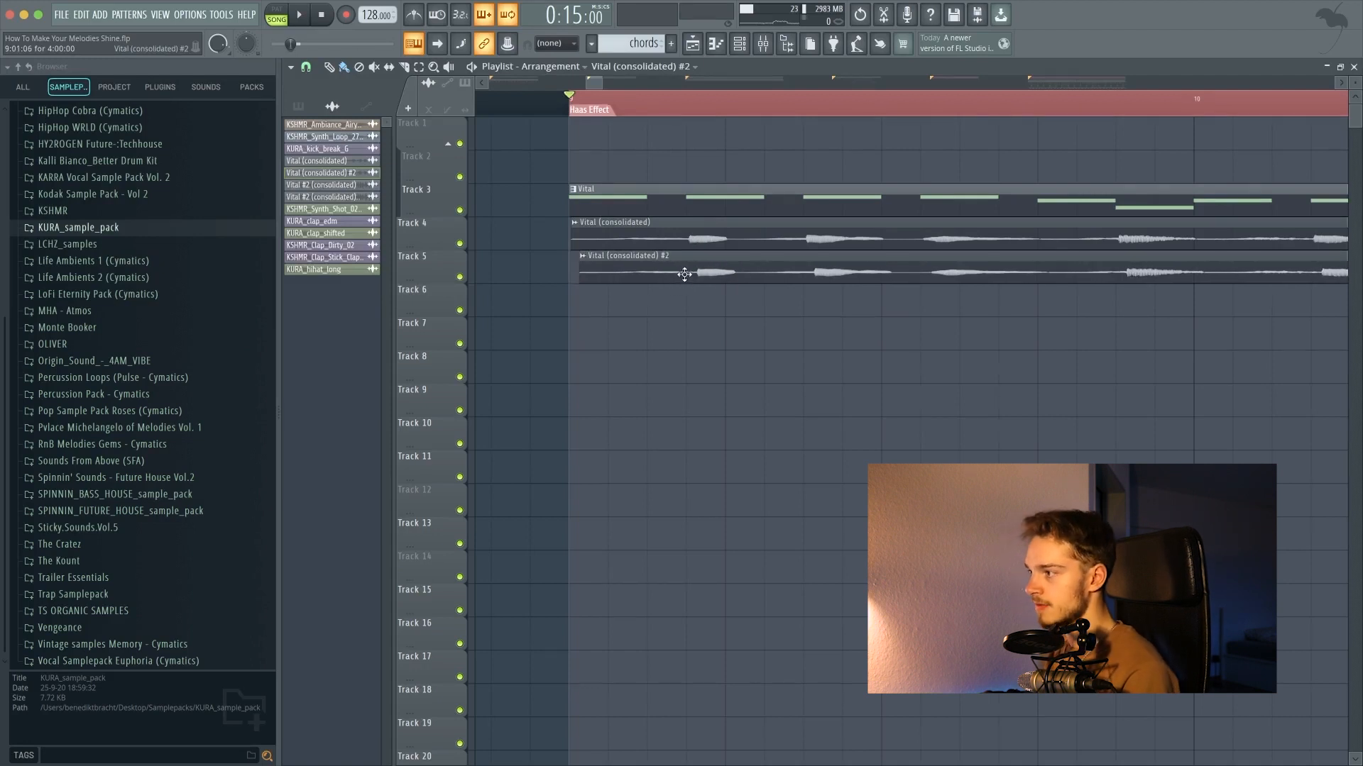
Open the channel settings of both consolidated Vital clips to compare their panning, then close them.
{"action": "double_click", "coordinate": [707, 236]}
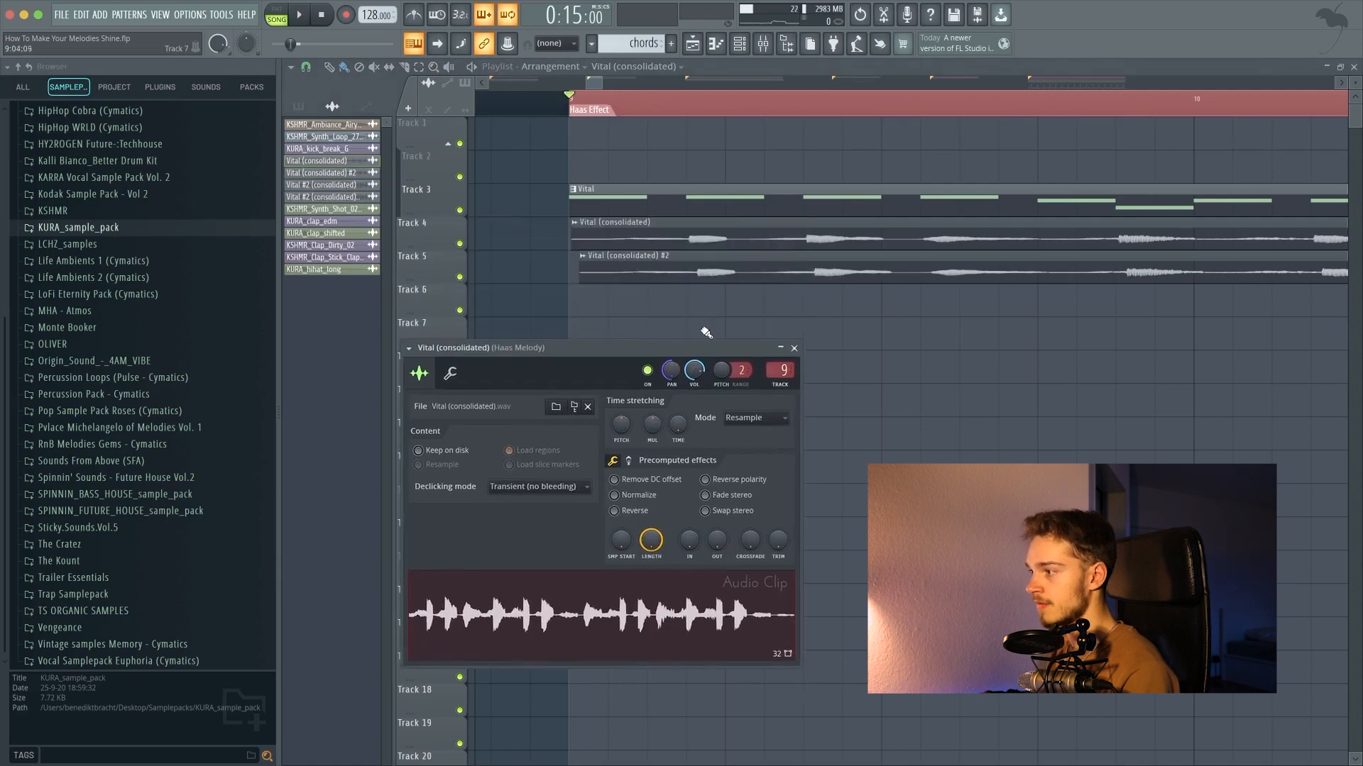
{"action": "double_click", "coordinate": [708, 261]}
{"action": "left_click_drag", "start_coordinate": [606, 106], "coordinate": [693, 174]}
{"action": "left_click", "coordinate": [766, 168]}
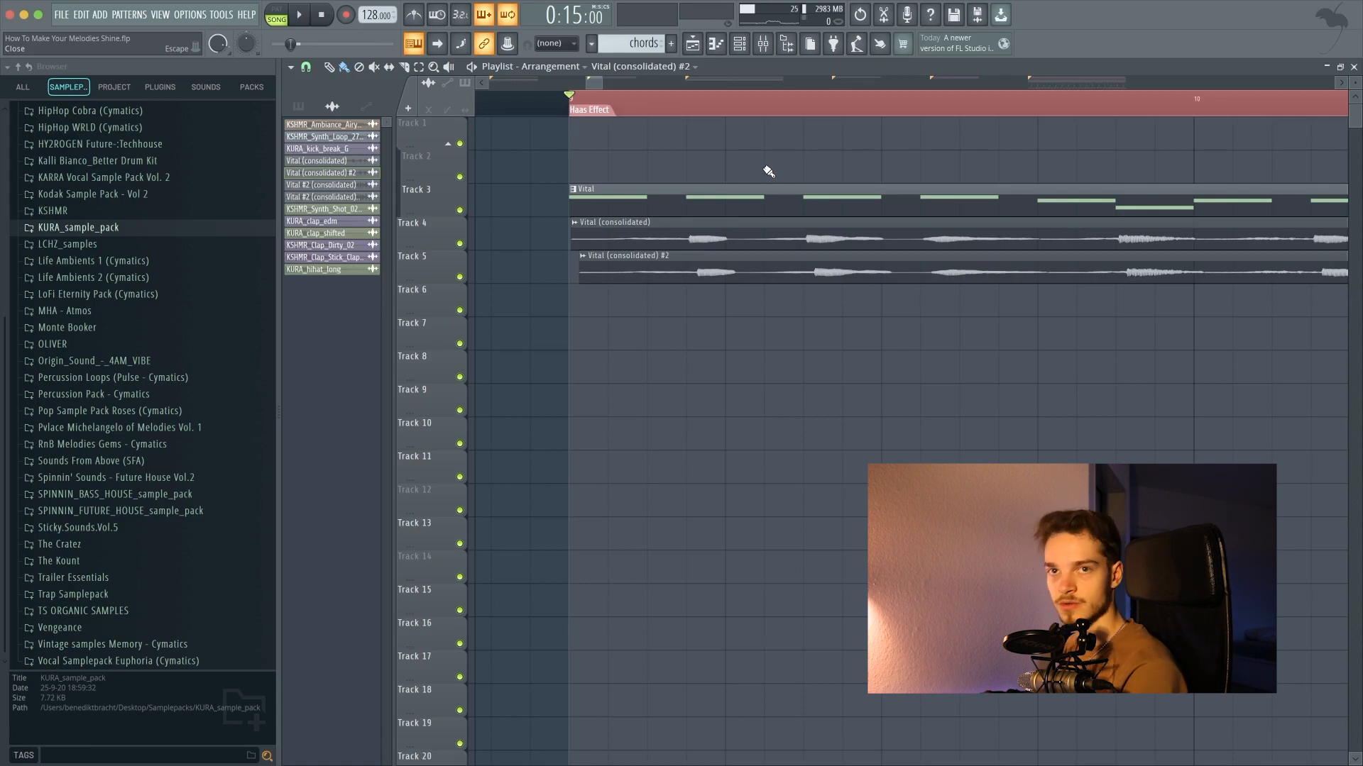
Examine OTT, Decapitator and Fruity Parametric EQ 2 on the Haas Melody mixer track.
{"action": "left_click", "coordinate": [766, 50]}
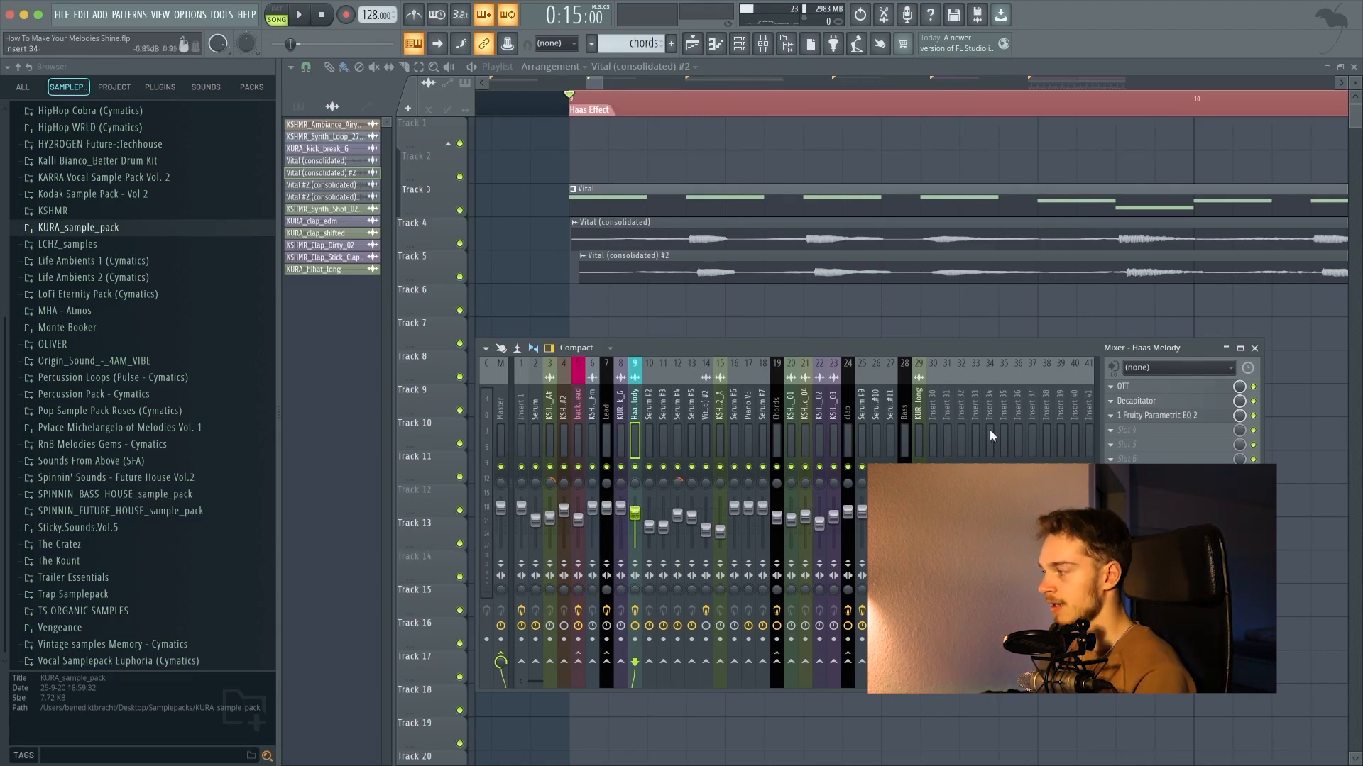
{"action": "left_click", "coordinate": [1150, 388]}
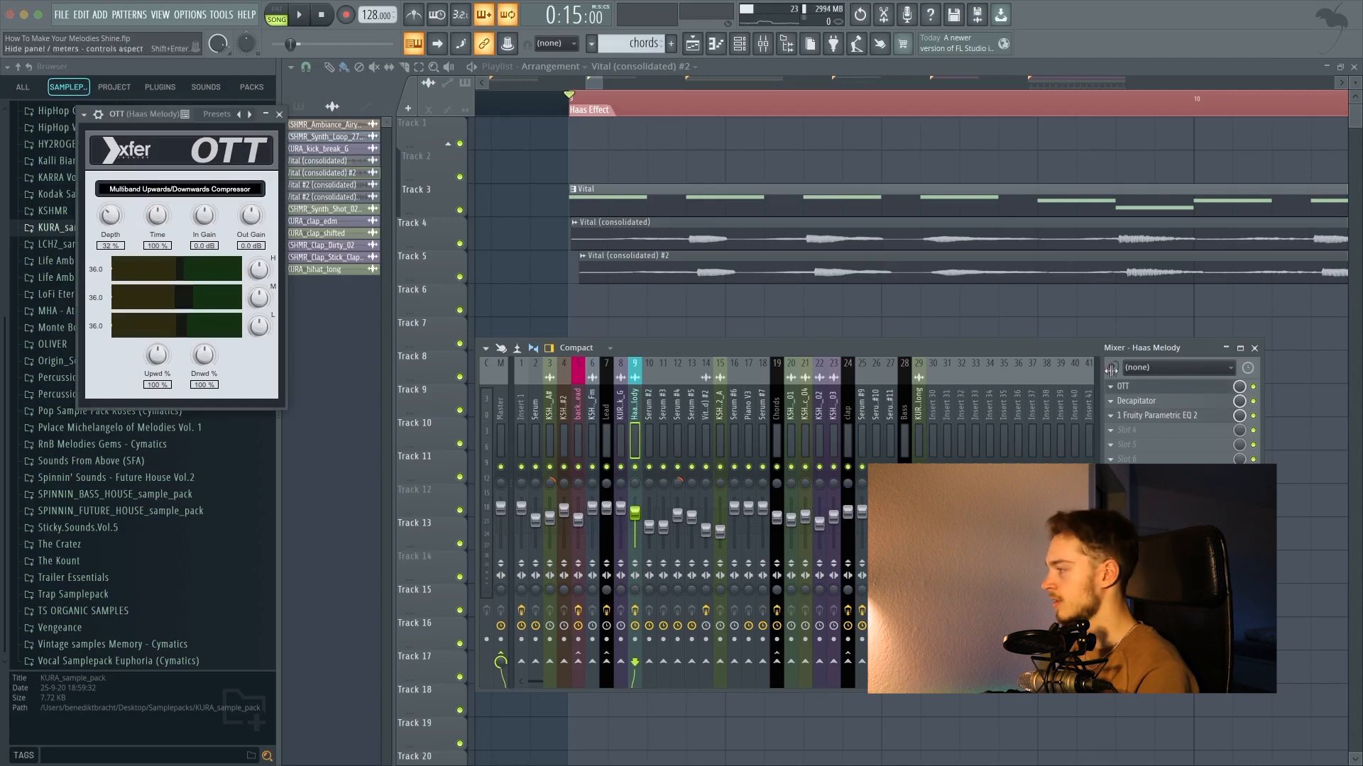
{"action": "left_click", "coordinate": [1136, 401]}
{"action": "left_click", "coordinate": [1153, 416]}
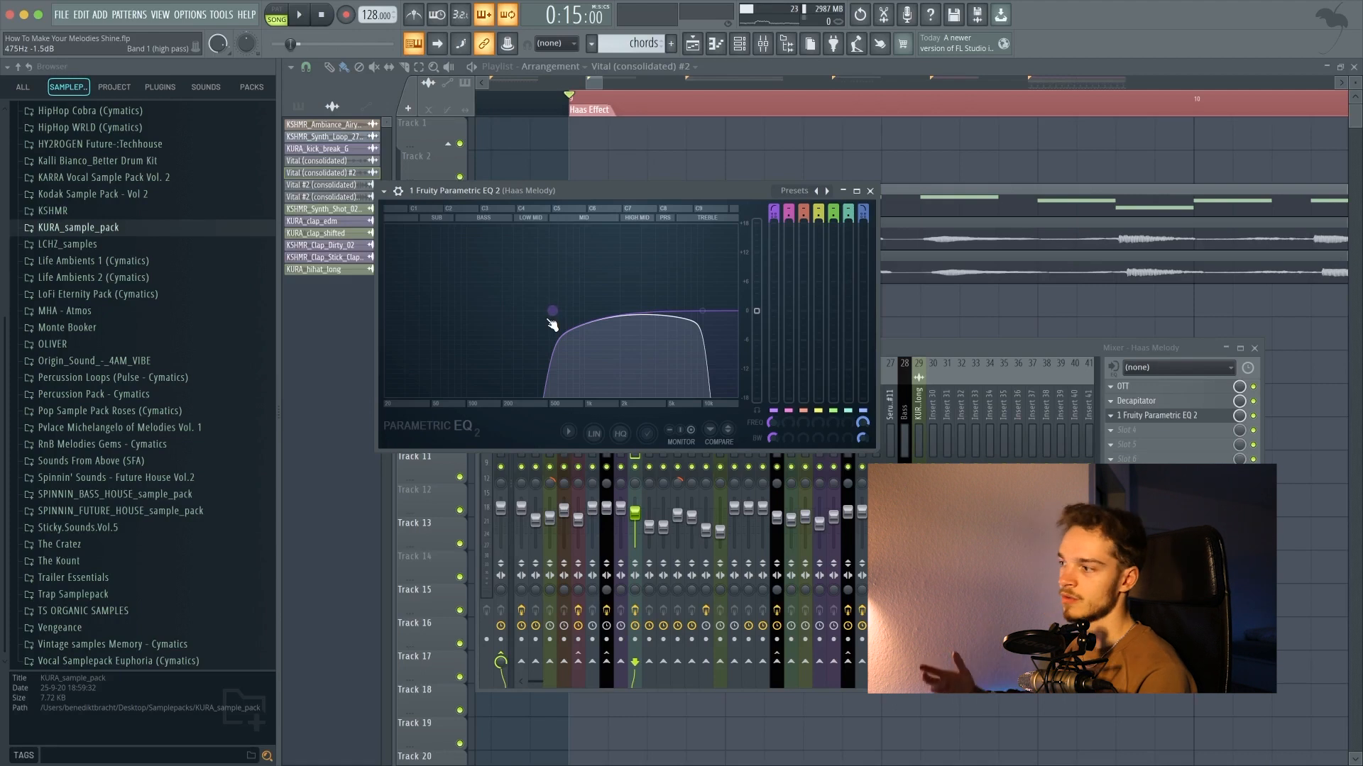
{"action": "left_click", "coordinate": [870, 191]}
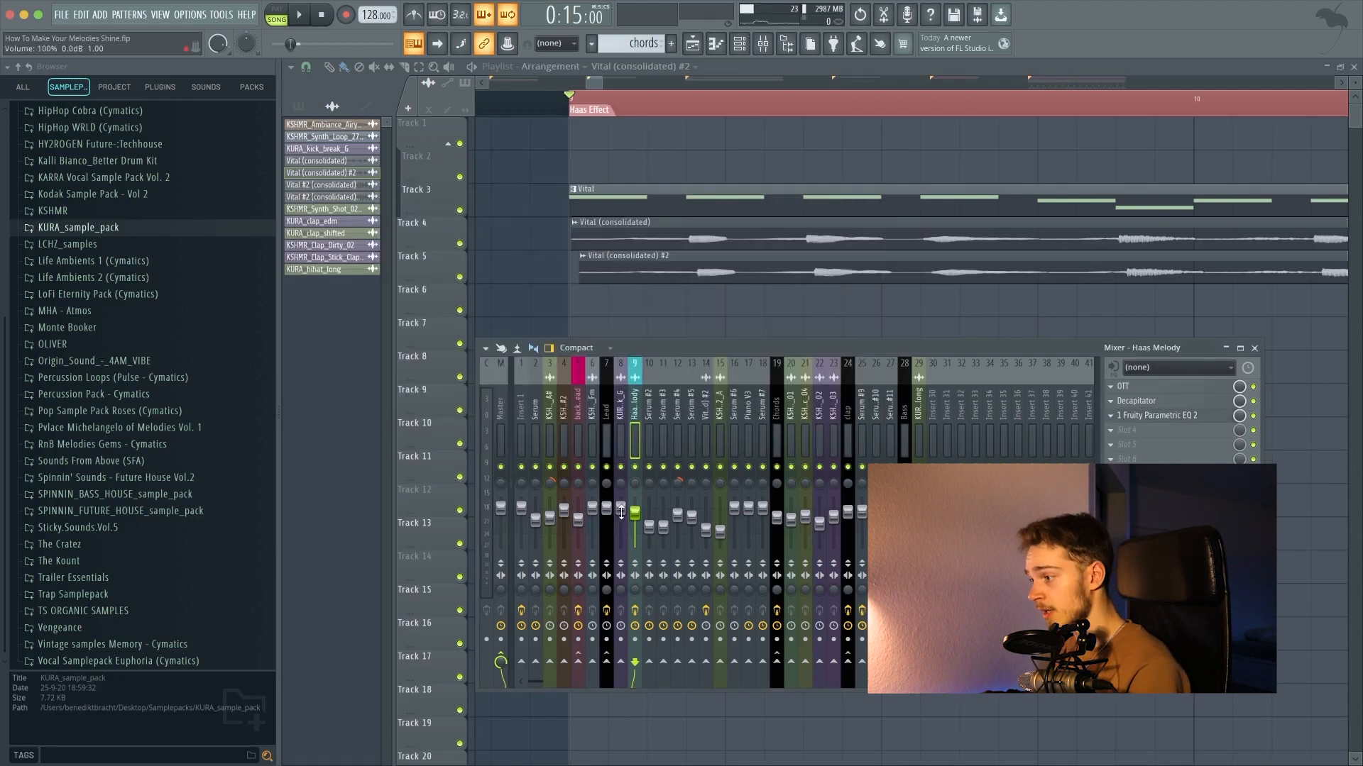
{"action": "key", "text": "F9"}
{"action": "scroll", "coordinate": [729, 404], "scroll_direction": "down", "scroll_amount": 4}
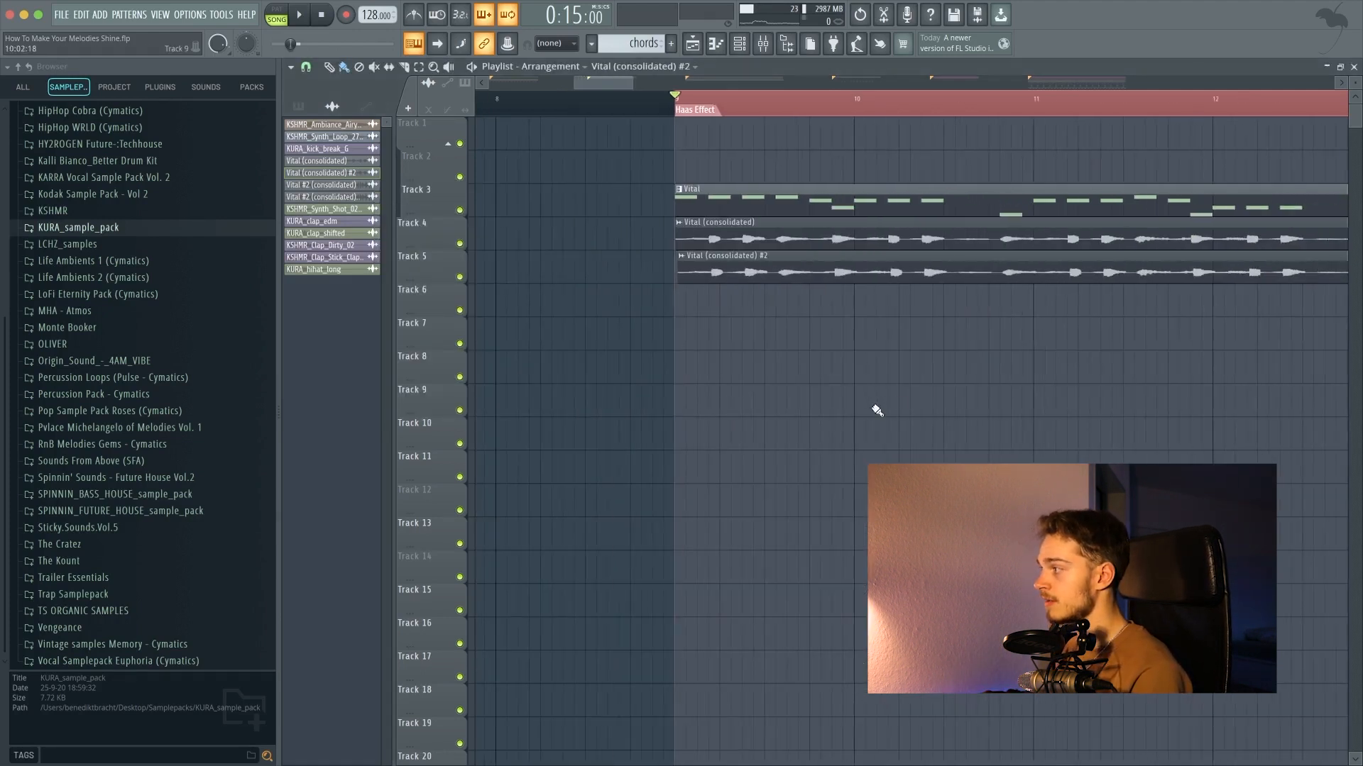
{"action": "left_click", "coordinate": [762, 43]}
{"action": "left_click_drag", "start_coordinate": [603, 639], "coordinate": [614, 604]}
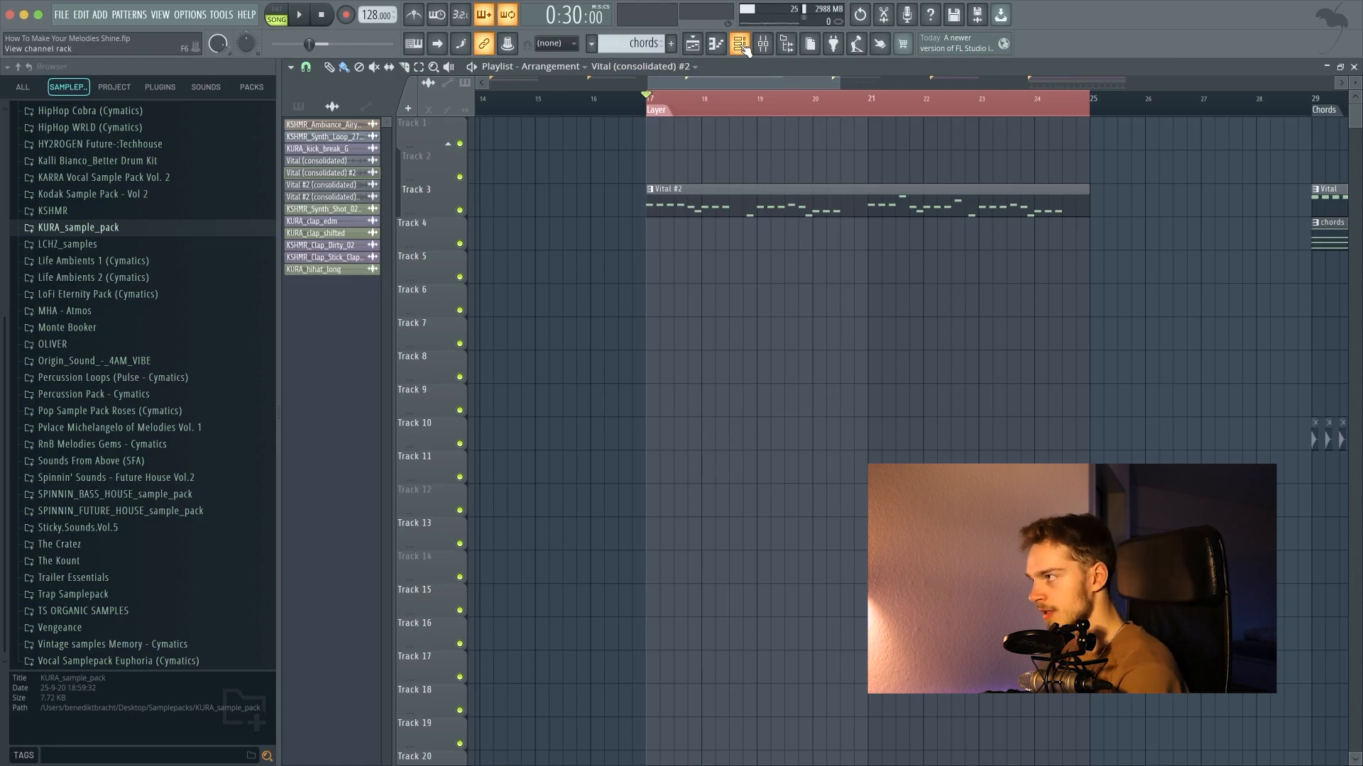
Open the channel rack and the existing Layer channel's settings, and add a new Layer channel.
{"action": "left_click", "coordinate": [741, 45]}
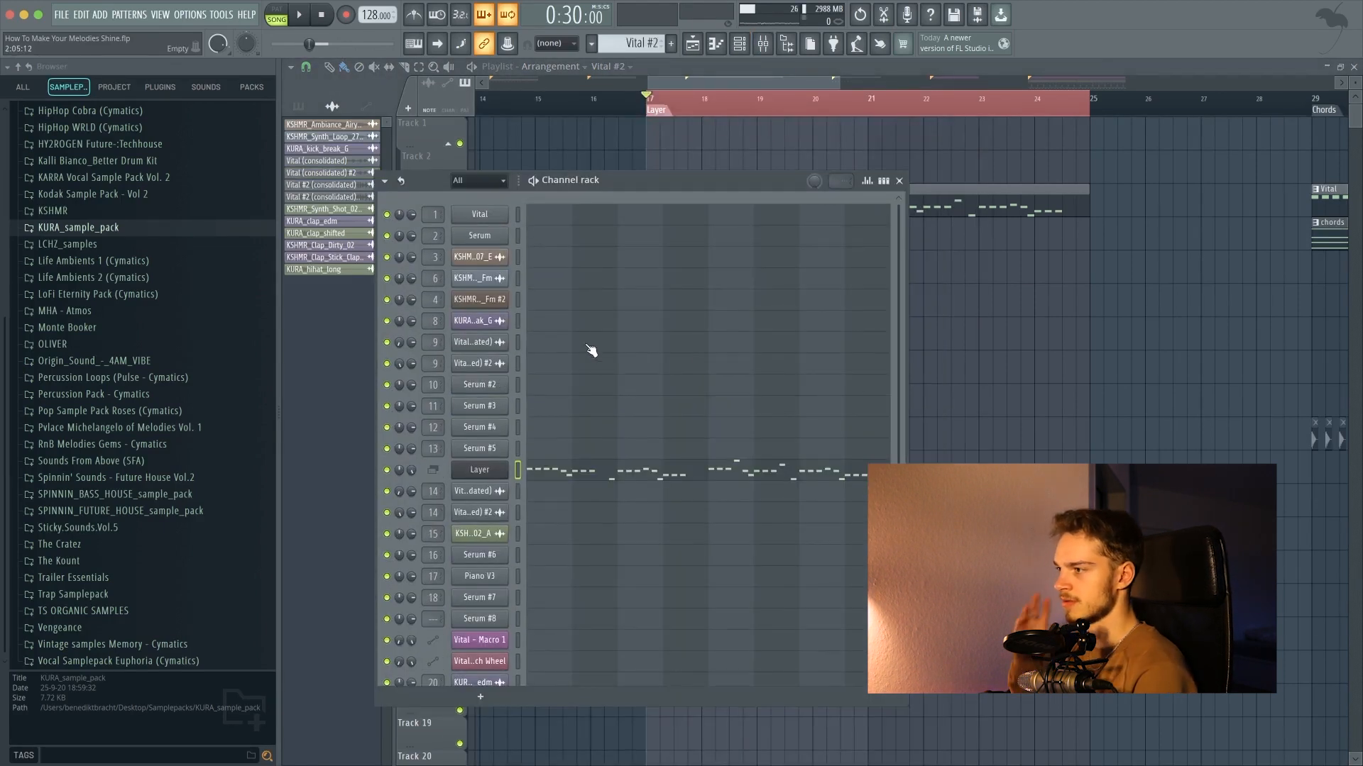
{"action": "left_click_drag", "start_coordinate": [591, 350], "coordinate": [649, 350]}
{"action": "left_click", "coordinate": [546, 470]}
{"action": "left_click_drag", "start_coordinate": [537, 370], "coordinate": [1130, 146]}
{"action": "left_click", "coordinate": [538, 698]}
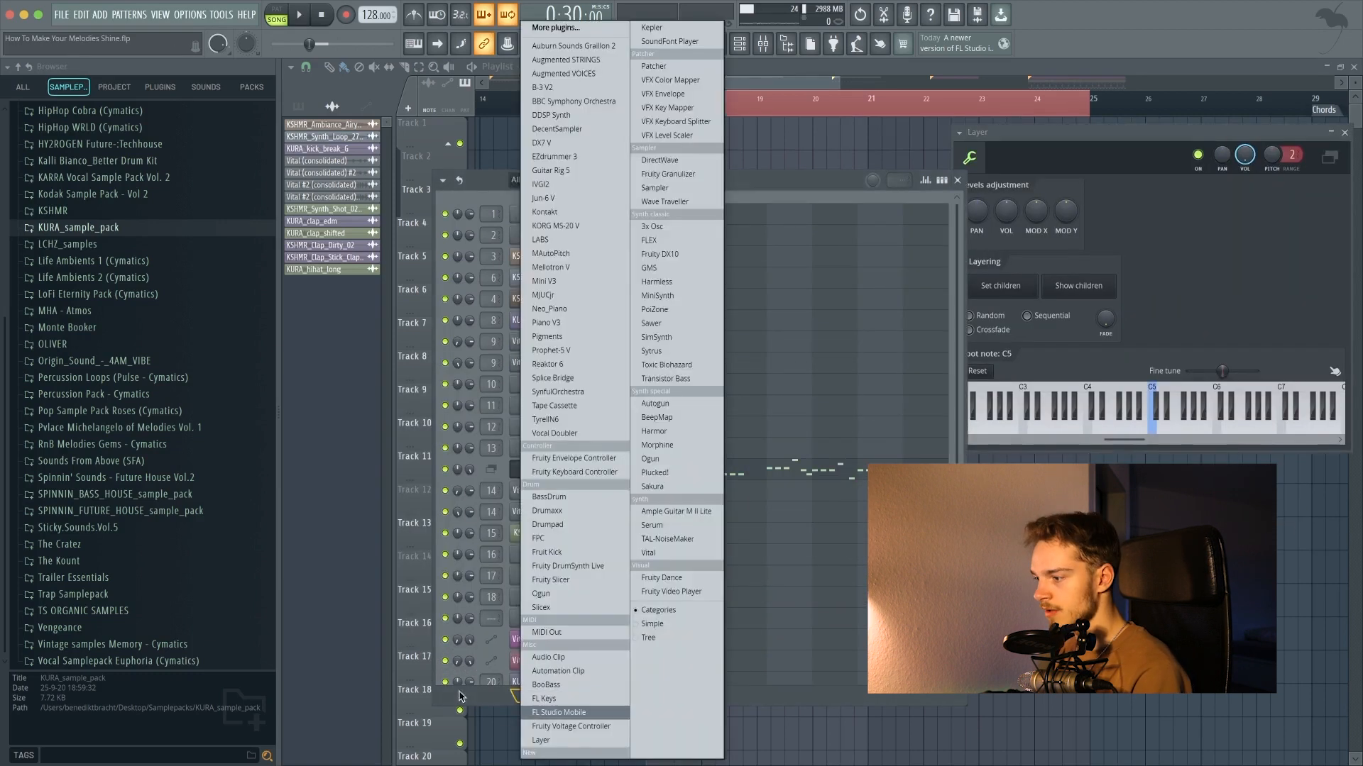
{"action": "left_click", "coordinate": [559, 742]}
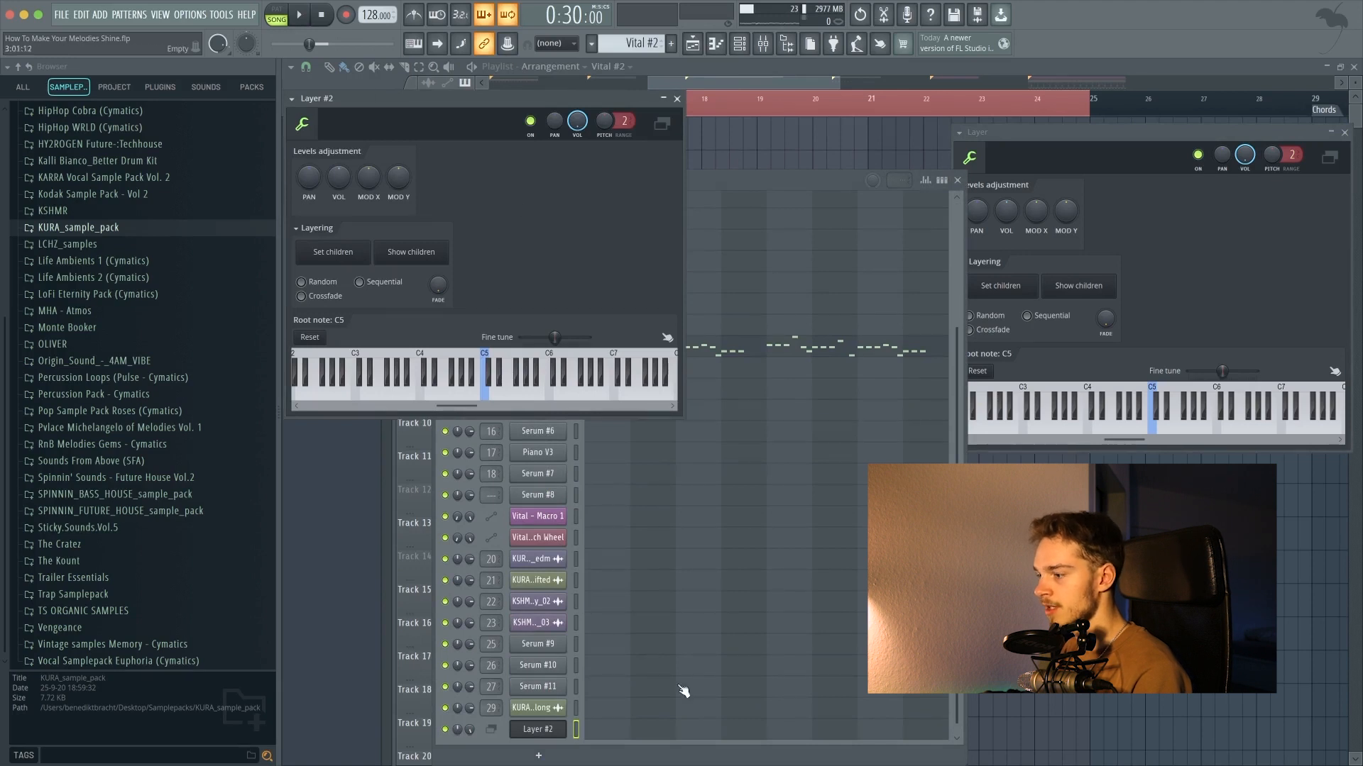
Close the new layer's settings, select the first four rack channels as example layer children, and reselect the original Layer channel.
{"action": "left_click", "coordinate": [537, 730]}
{"action": "scroll", "coordinate": [565, 522], "scroll_direction": "up", "scroll_amount": 5}
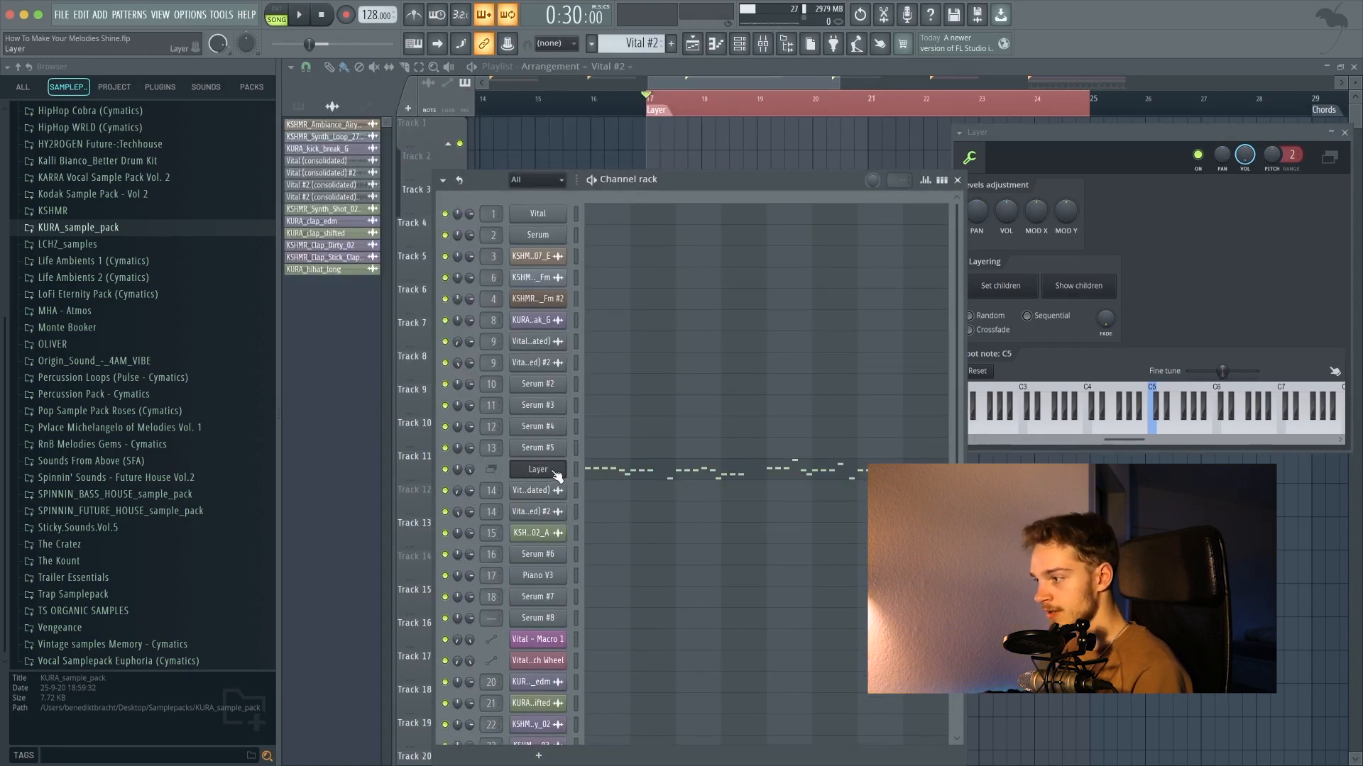
{"action": "left_click_drag", "start_coordinate": [1087, 136], "coordinate": [1096, 143]}
{"action": "left_click_drag", "start_coordinate": [577, 219], "coordinate": [576, 278]}
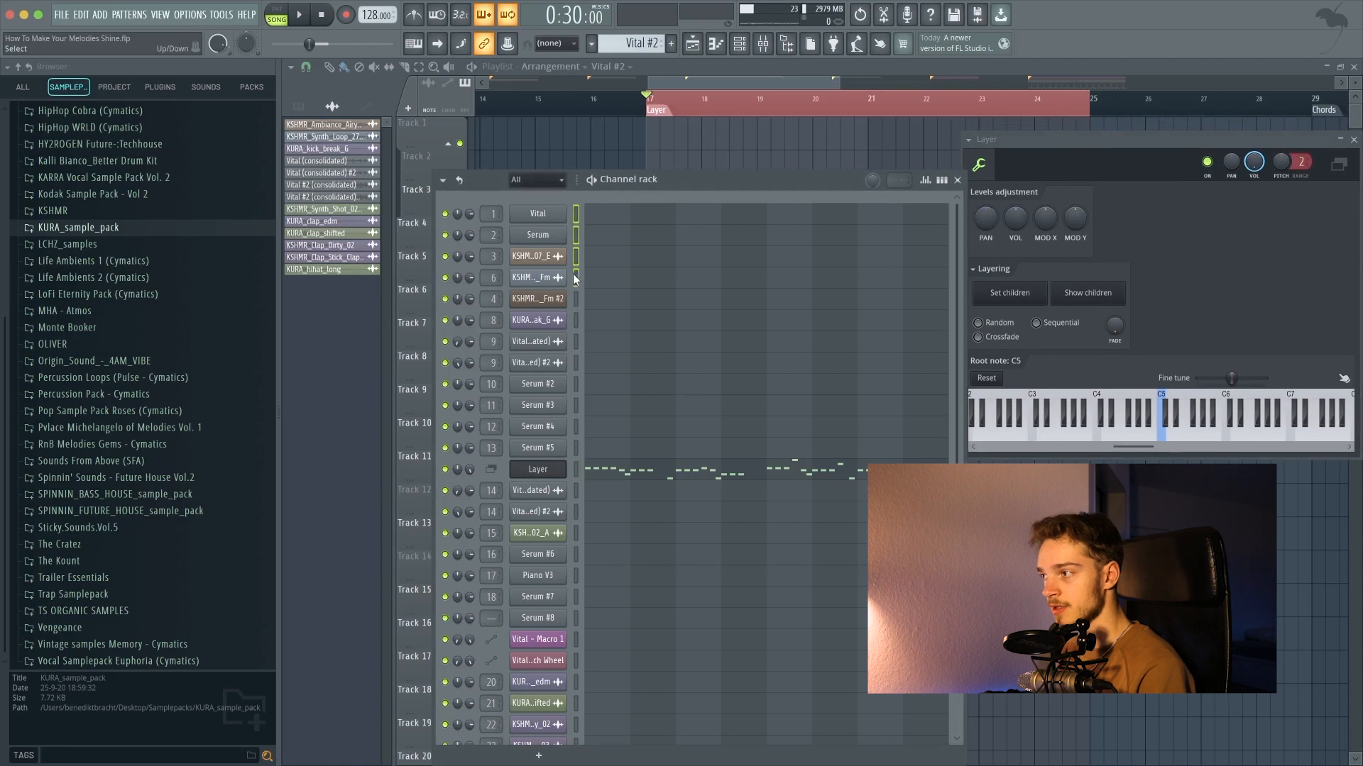
{"action": "left_click", "coordinate": [576, 470]}
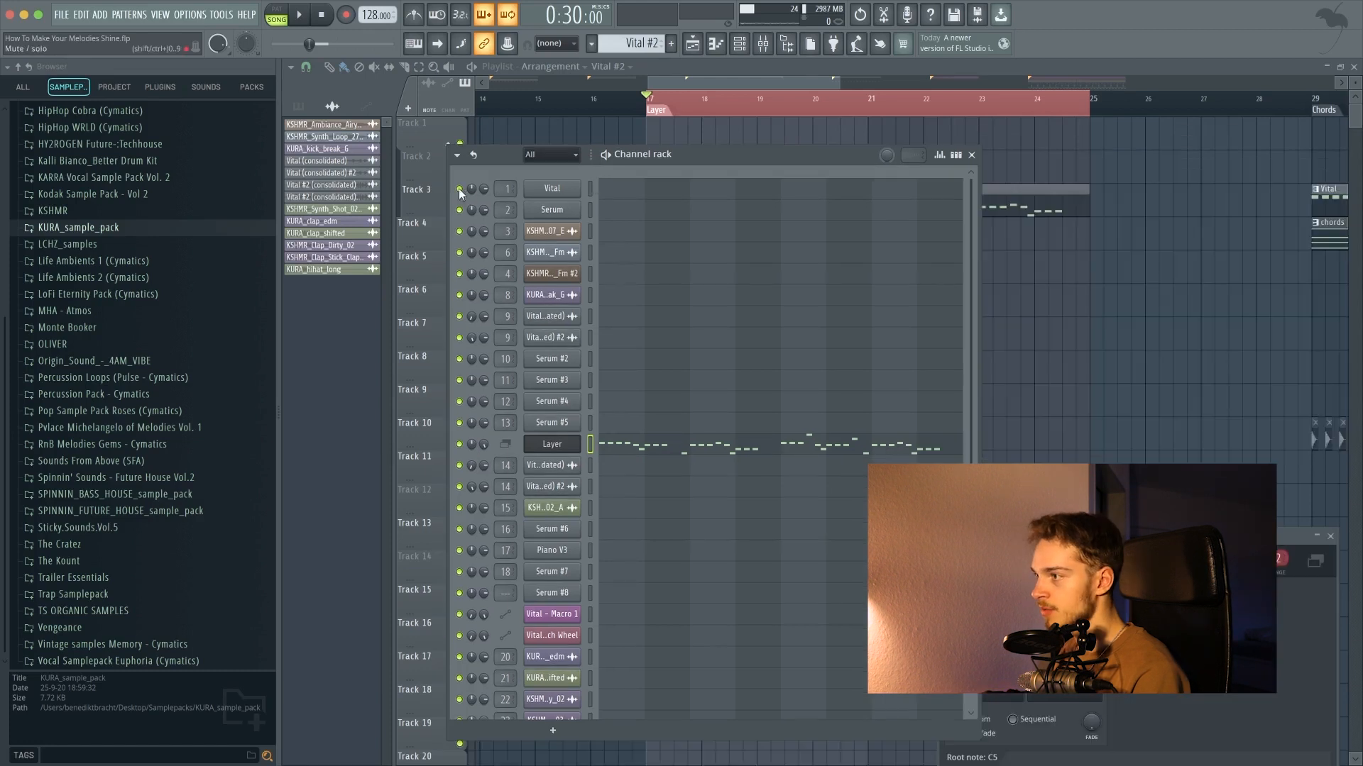
Solo the first Vital channel in the channel rack and re-enable all channels.
{"action": "right_click", "coordinate": [460, 189]}
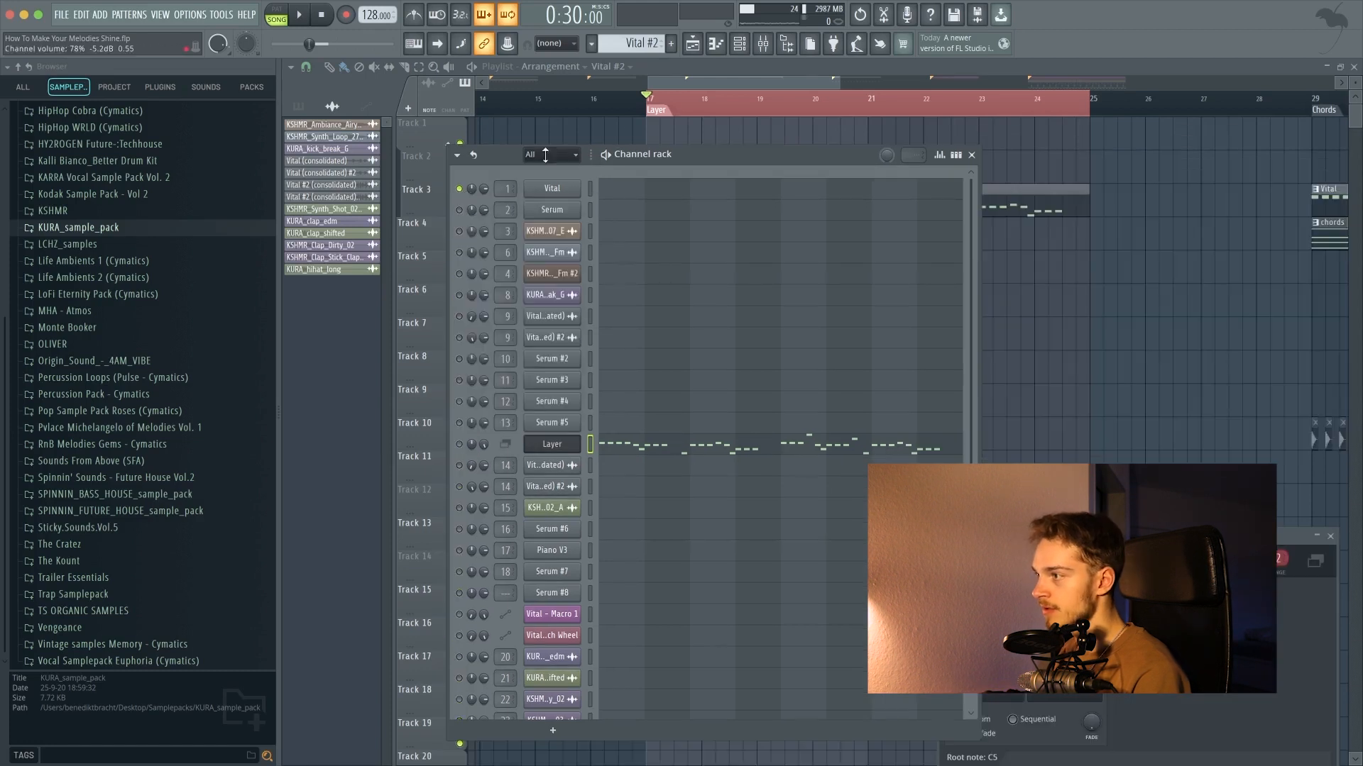
{"action": "right_click", "coordinate": [459, 445]}
{"action": "left_click", "coordinate": [490, 454]}
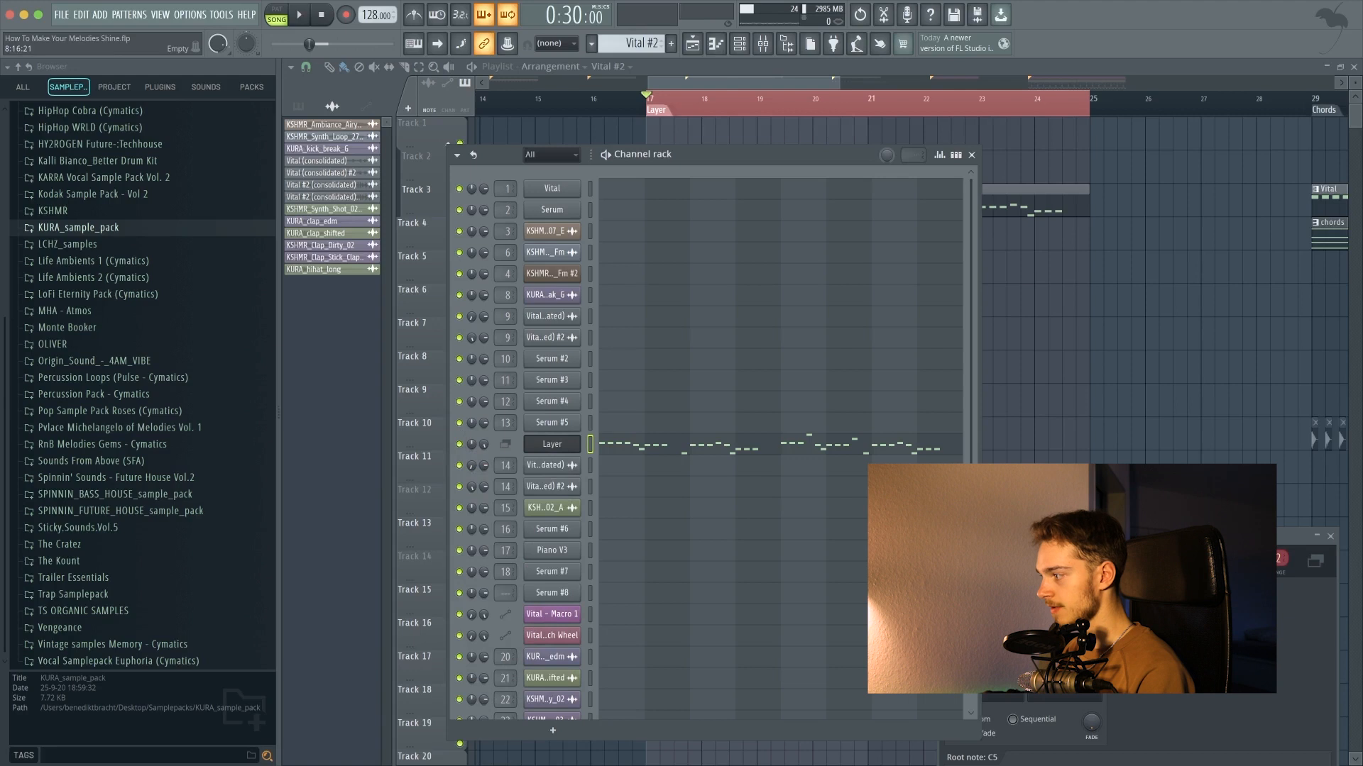
Play the Layer section and examine the mixer tracks receiving the layered sounds, including Serum #5.
{"action": "left_click_drag", "start_coordinate": [1024, 633], "coordinate": [1016, 388]}
{"action": "key", "text": "space"}
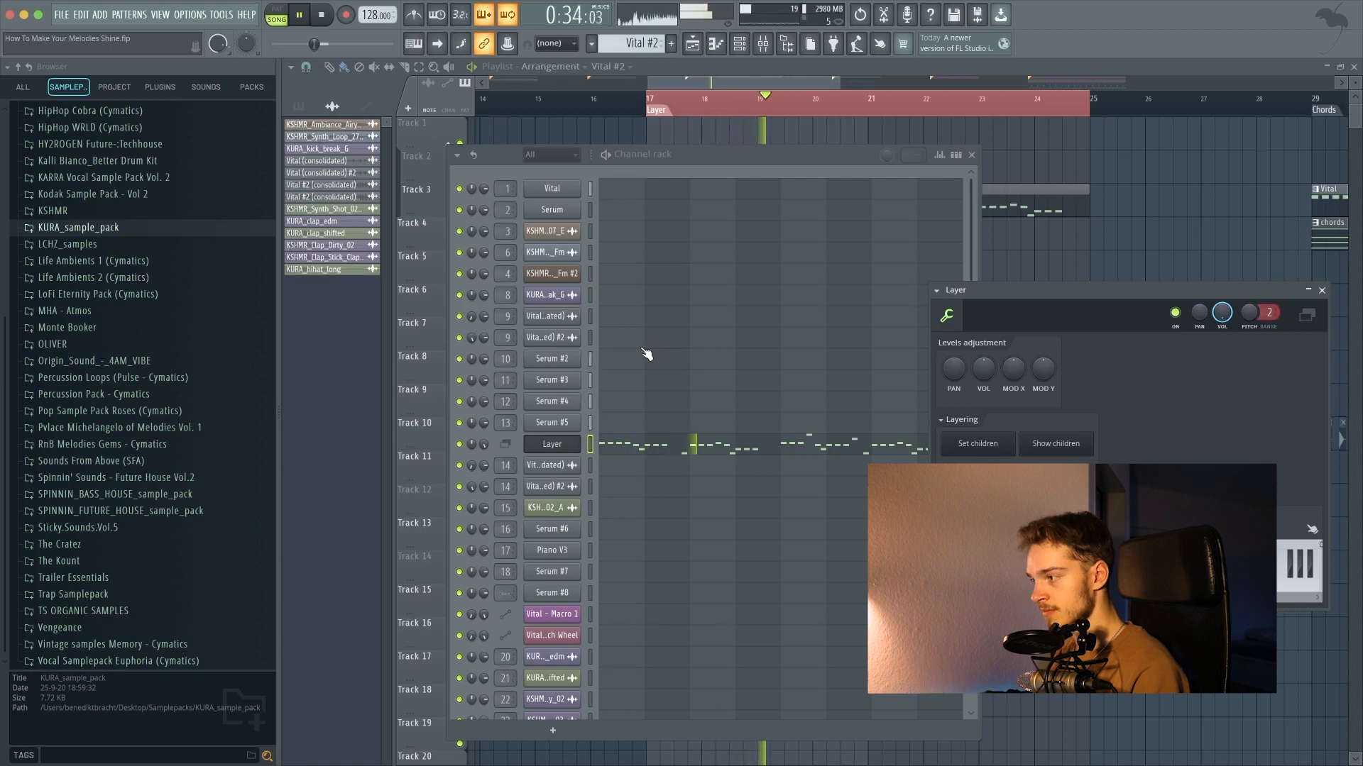
{"action": "left_click", "coordinate": [762, 44]}
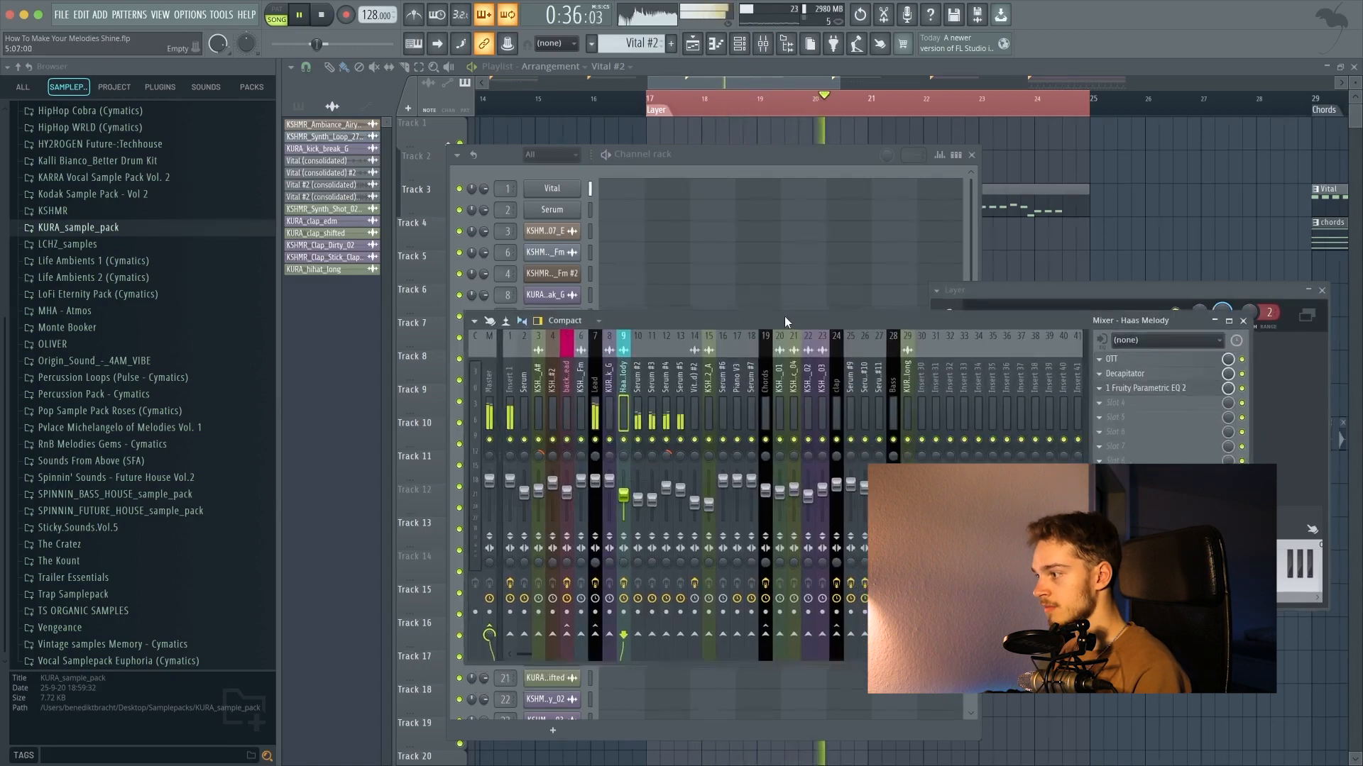
{"action": "key", "text": "space"}
{"action": "left_click", "coordinate": [676, 478]}
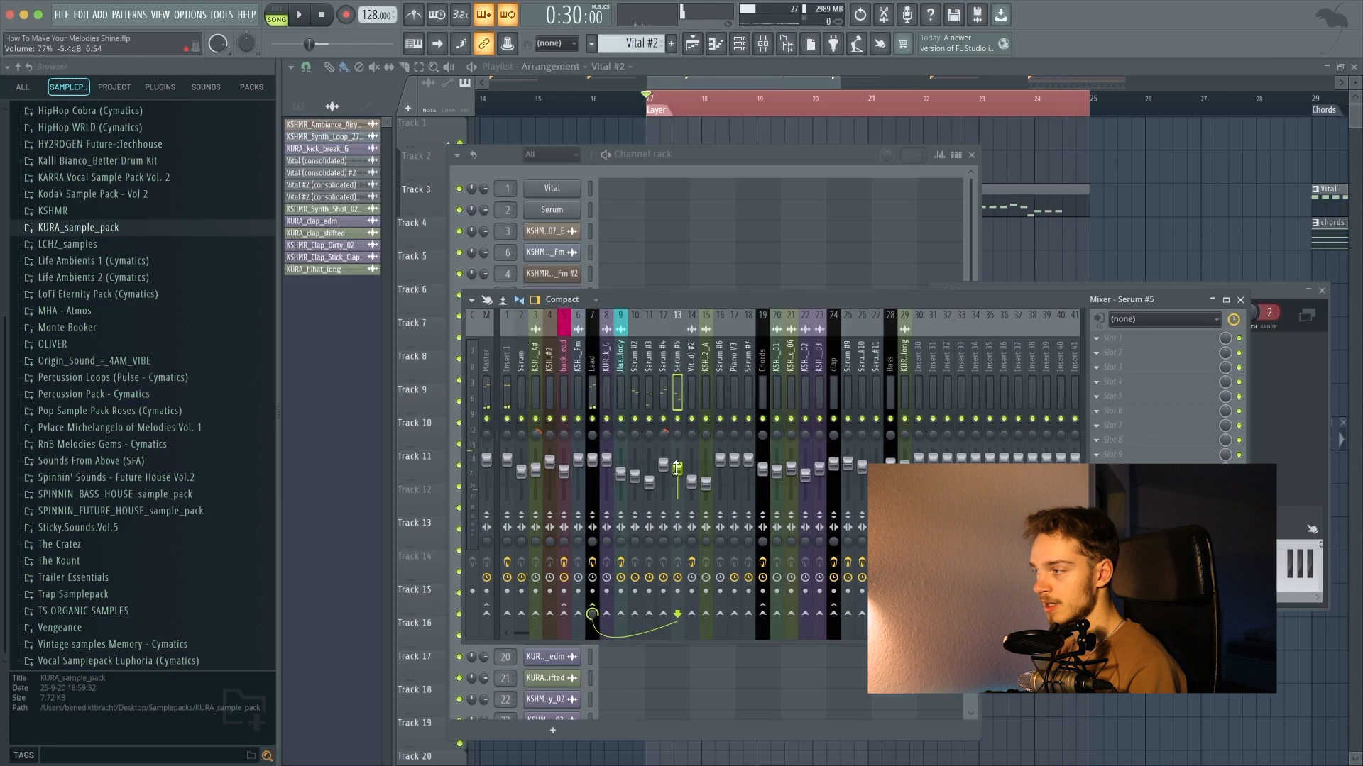
{"action": "left_click_drag", "start_coordinate": [746, 296], "coordinate": [784, 291]}
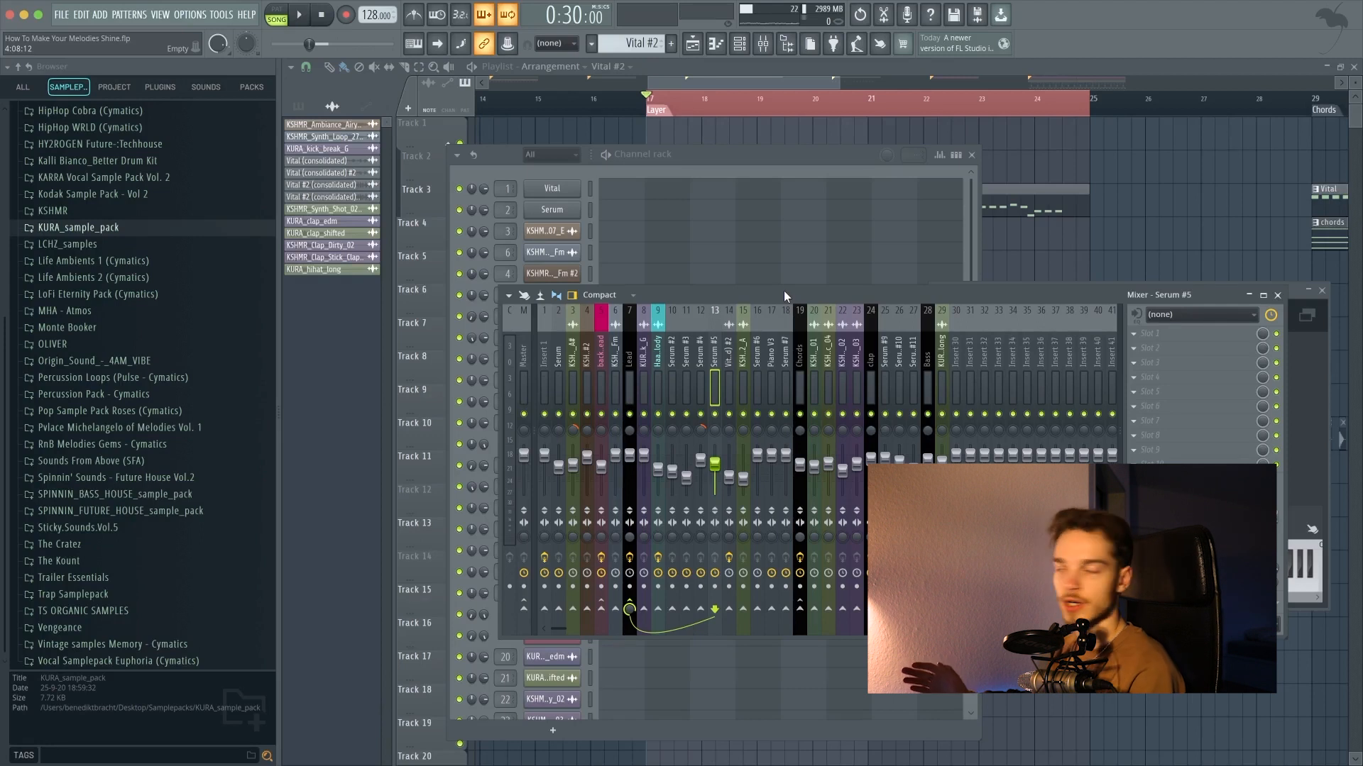
{"action": "key", "text": "F9"}
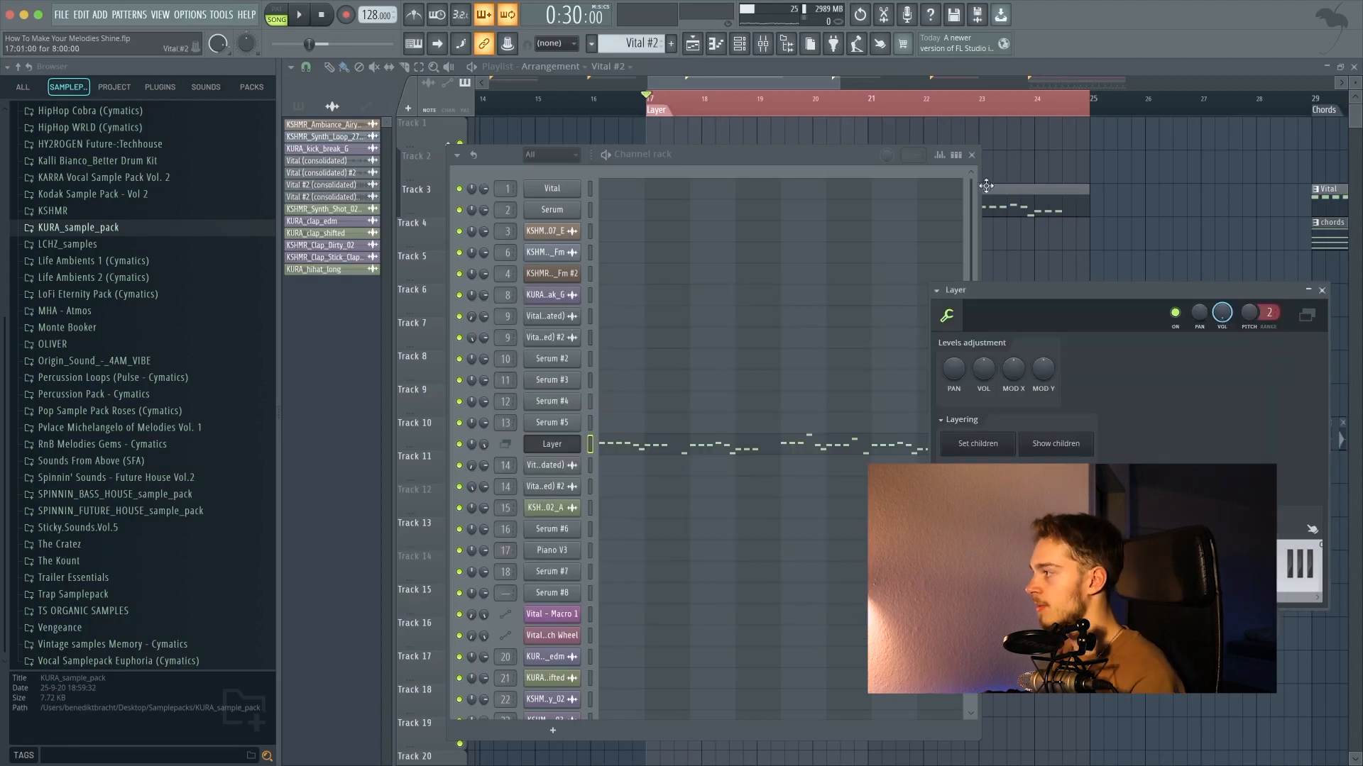
Open the Layer channel's settings, select the Serum #2 to Serum #5 channels as example children, and close the settings.
{"action": "left_click", "coordinate": [552, 444]}
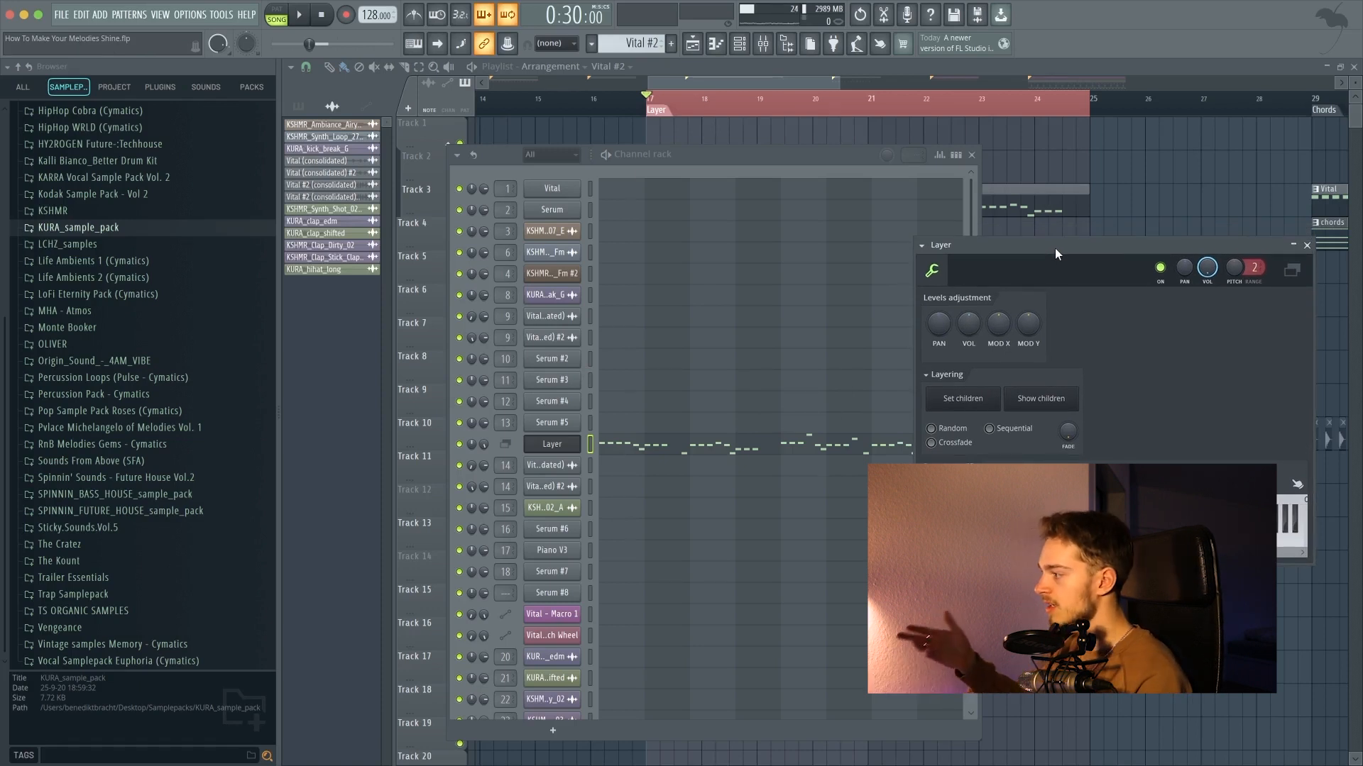
{"action": "left_click_drag", "start_coordinate": [1055, 249], "coordinate": [1004, 272]}
{"action": "left_click_drag", "start_coordinate": [588, 428], "coordinate": [588, 379]}
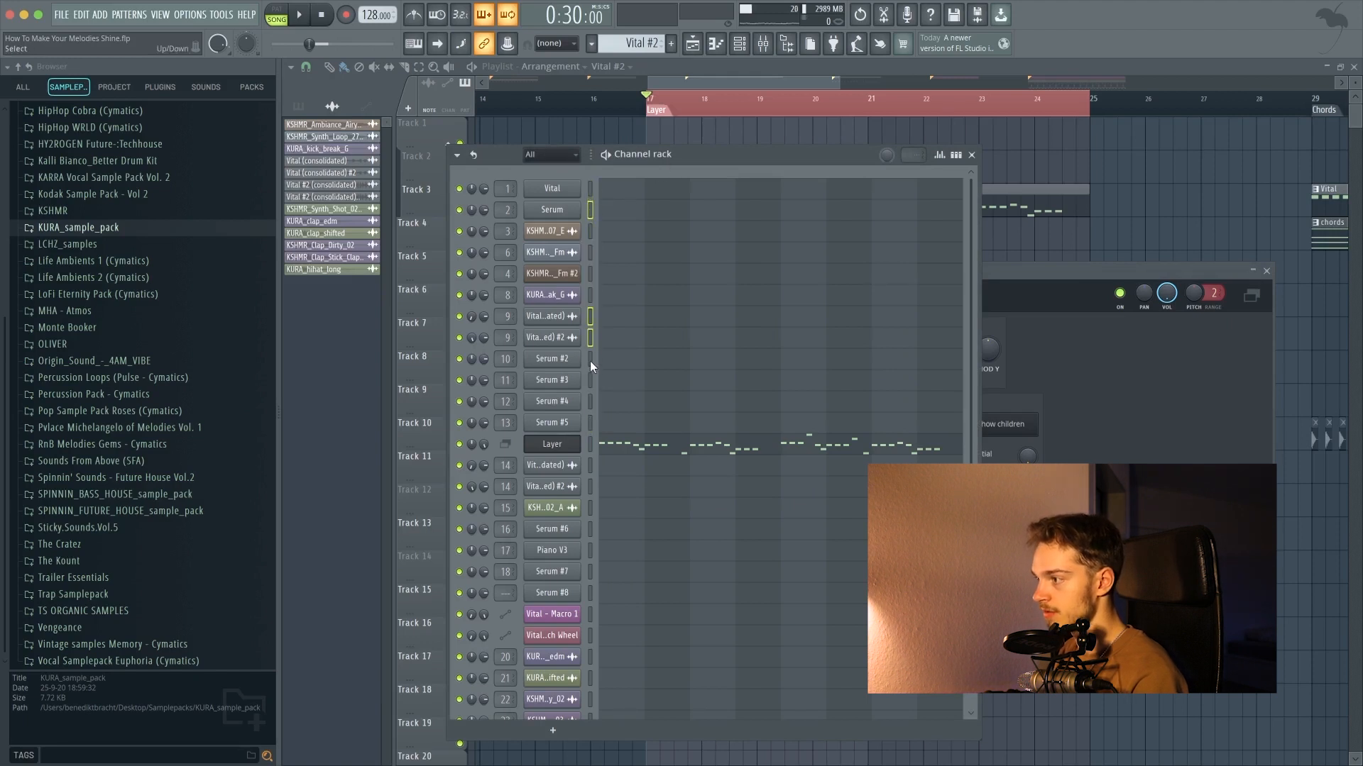
{"action": "left_click_drag", "start_coordinate": [1012, 292], "coordinate": [1043, 247]}
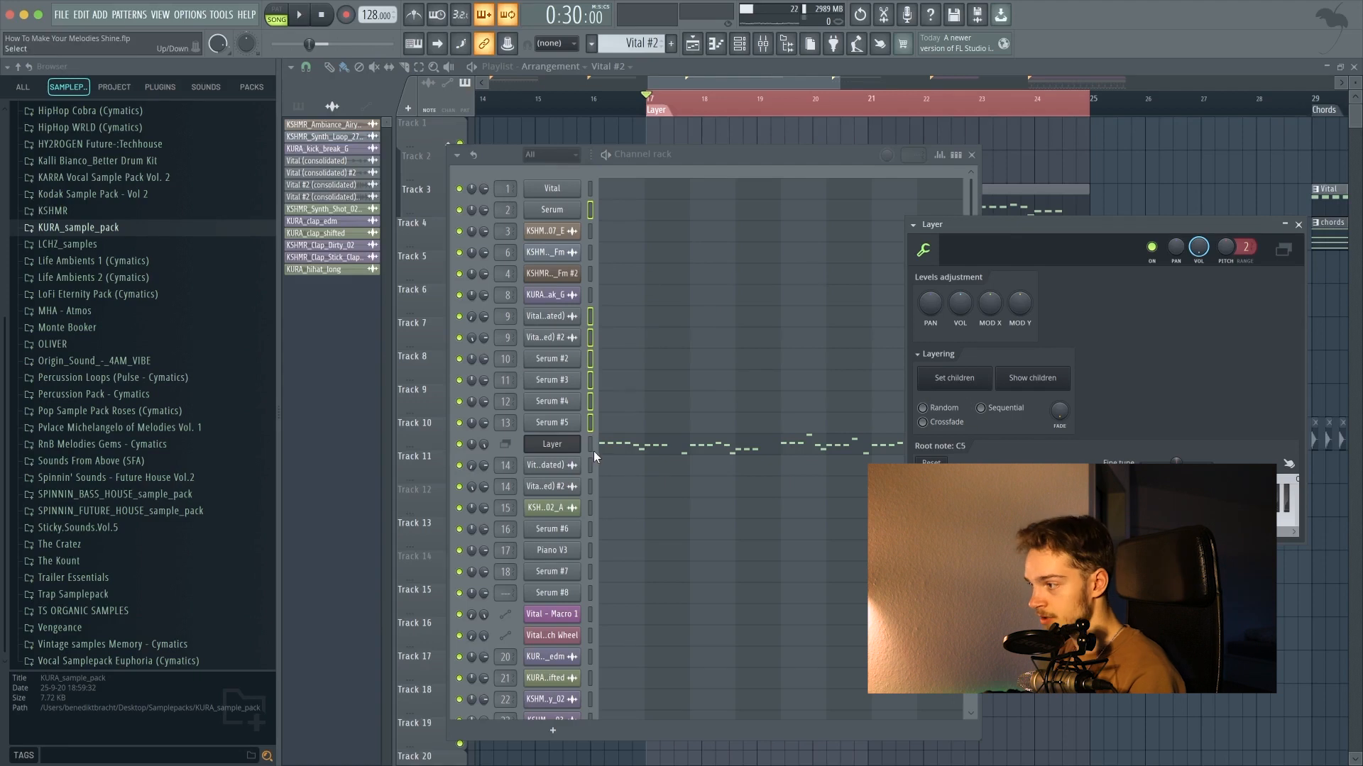
{"action": "key", "text": "Escape"}
Check which channels the Layer pattern triggers during playback, stop playback, and close the channel rack.
{"action": "left_click_drag", "start_coordinate": [667, 154], "coordinate": [703, 226]}
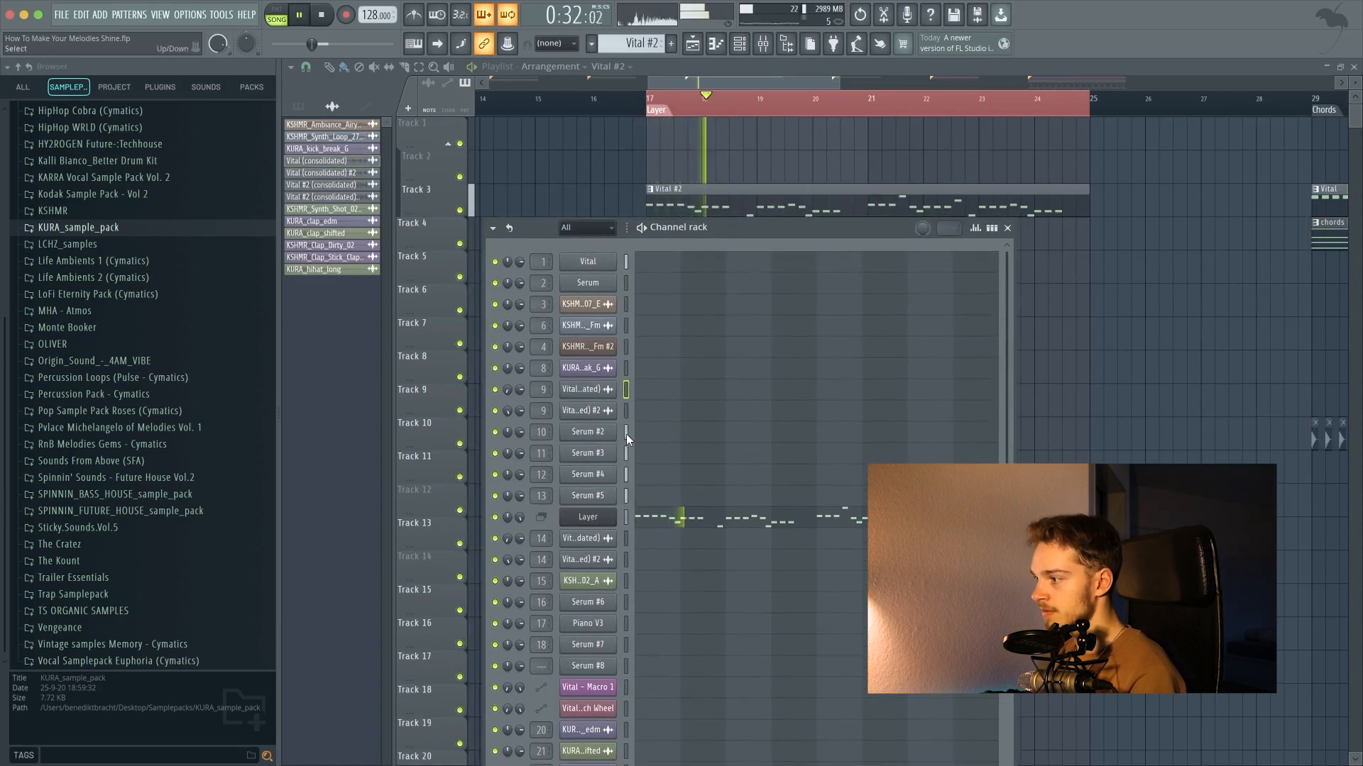
{"action": "key", "text": "space"}
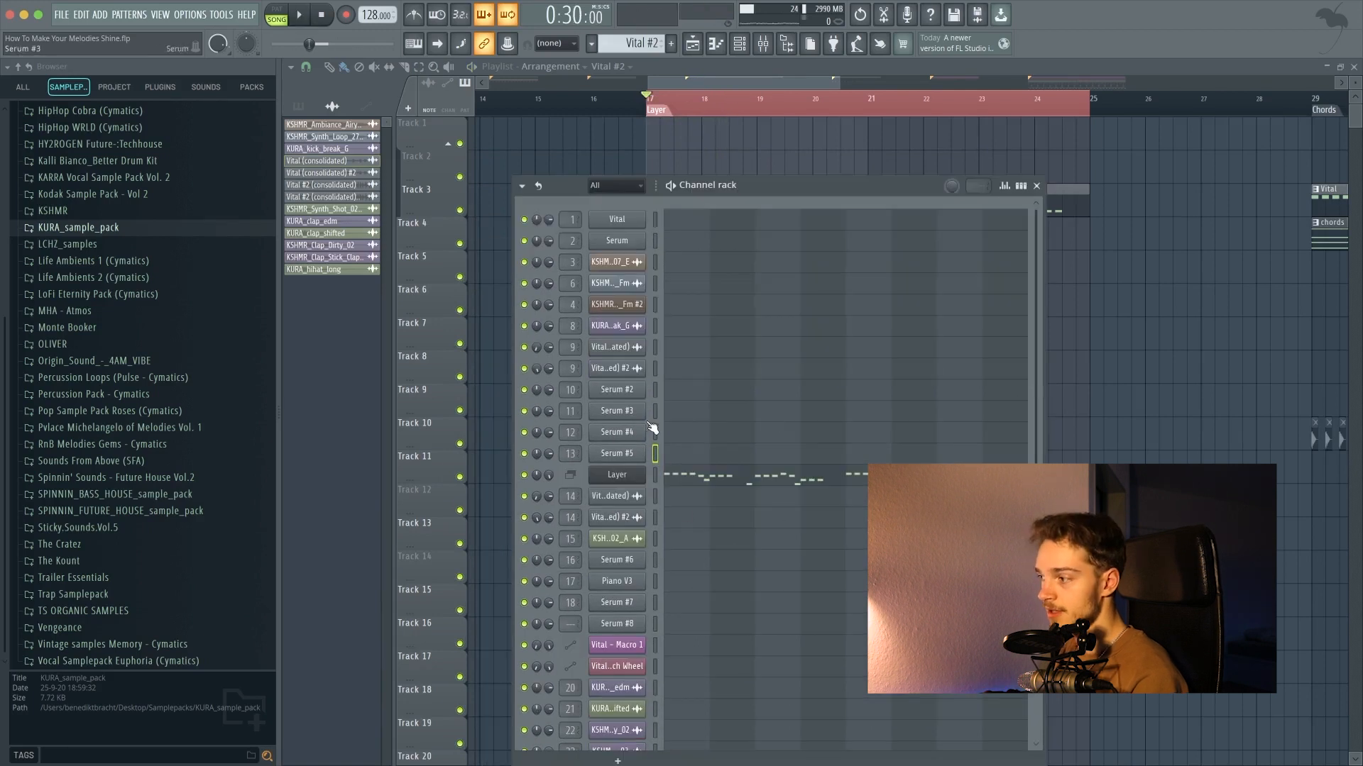
{"action": "key", "text": "F6"}
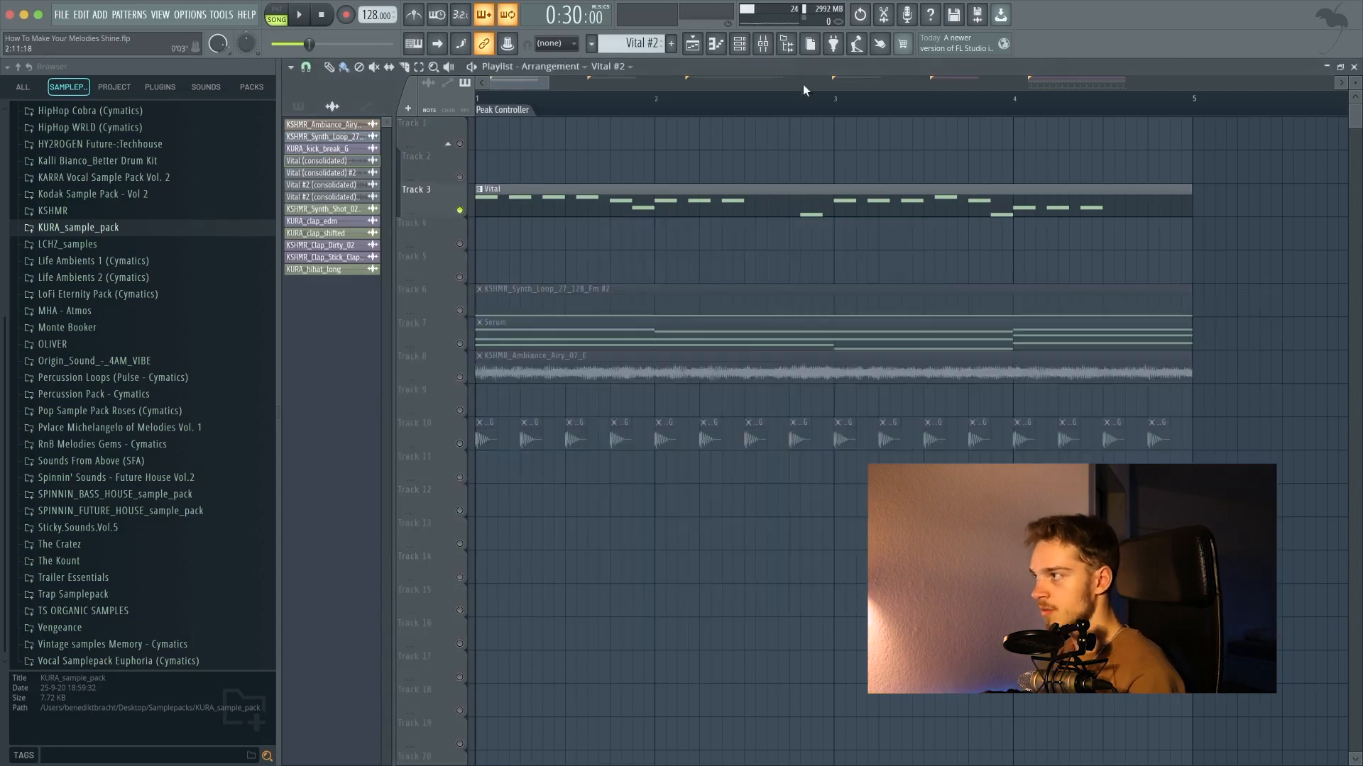
Open the mixer for the Peak Controller section and examine Fruity peak controller on the Insert 1 track.
{"action": "left_click", "coordinate": [765, 45]}
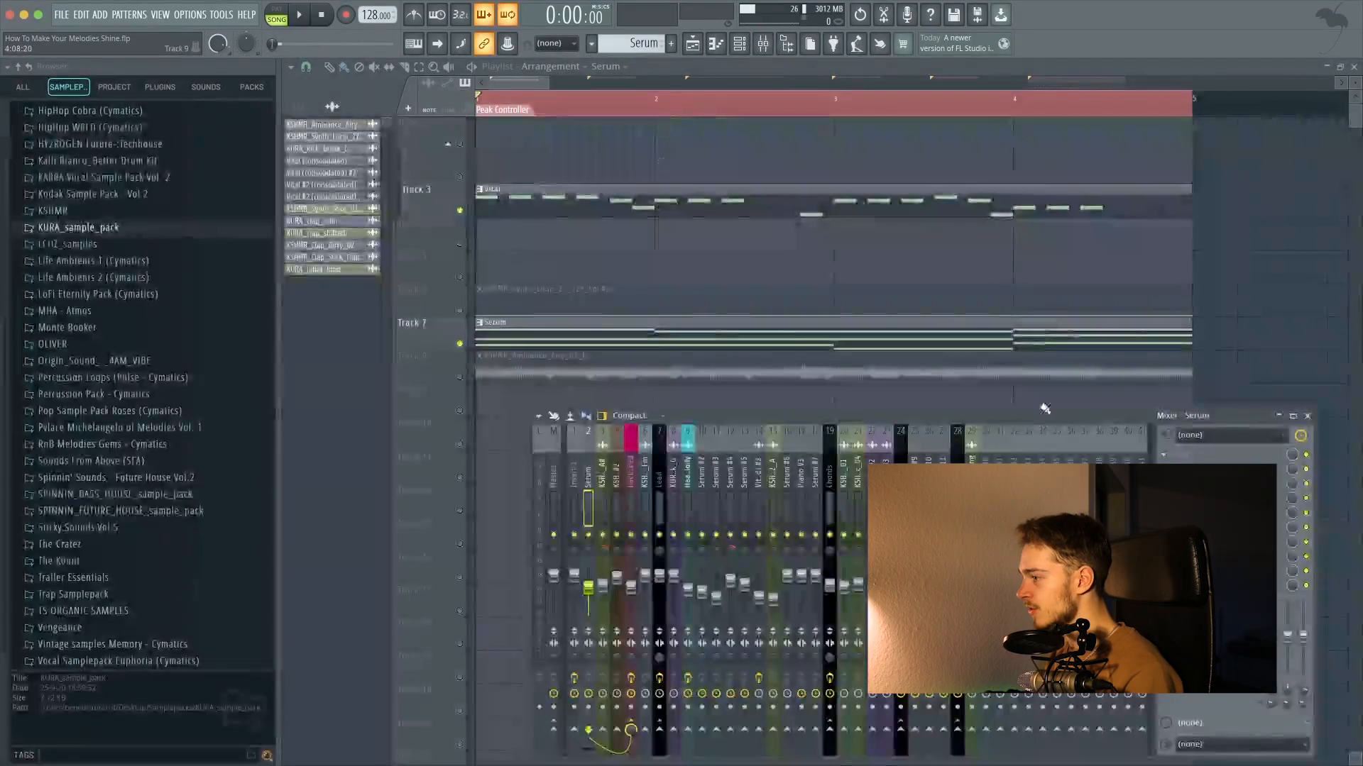
{"action": "left_click", "coordinate": [576, 508]}
{"action": "left_click", "coordinate": [1222, 456]}
{"action": "left_click", "coordinate": [1223, 456]}
{"action": "left_click", "coordinate": [1223, 458]}
{"action": "left_click", "coordinate": [657, 302]}
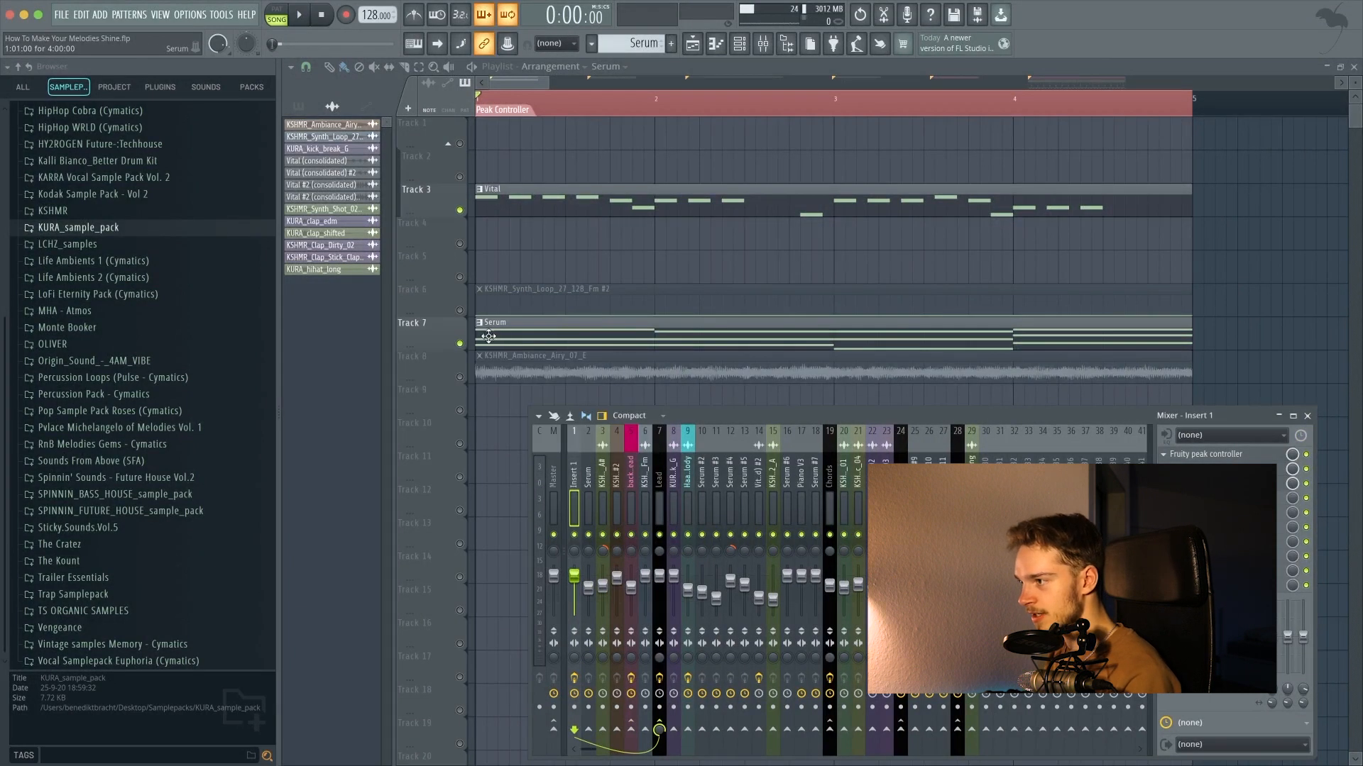
Open the Track 7 Serum chords and sweep the filter cutoff up to 22050 Hz and back down to its minimum.
{"action": "key", "text": "F9"}
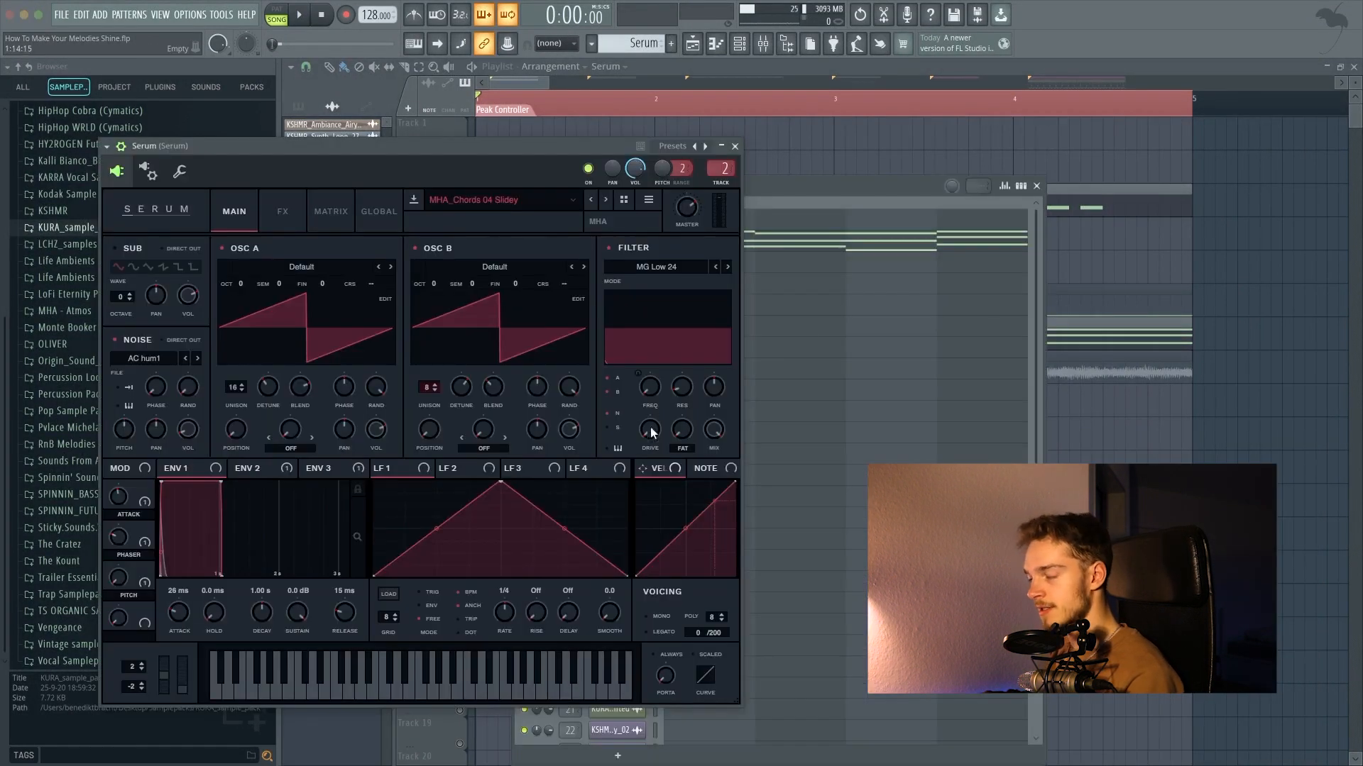
{"action": "mouse_move", "coordinate": [651, 391]}
{"action": "mouse_move", "coordinate": [606, 490]}
{"action": "left_mouse_down"}
{"action": "mouse_move", "coordinate": [618, 405]}
{"action": "mouse_move", "coordinate": [587, 541]}
{"action": "mouse_move", "coordinate": [606, 347]}
{"action": "mouse_move", "coordinate": [615, 548]}
{"action": "mouse_move", "coordinate": [609, 158]}
{"action": "mouse_move", "coordinate": [610, 523]}
{"action": "mouse_move", "coordinate": [602, 471]}
{"action": "left_mouse_up"}
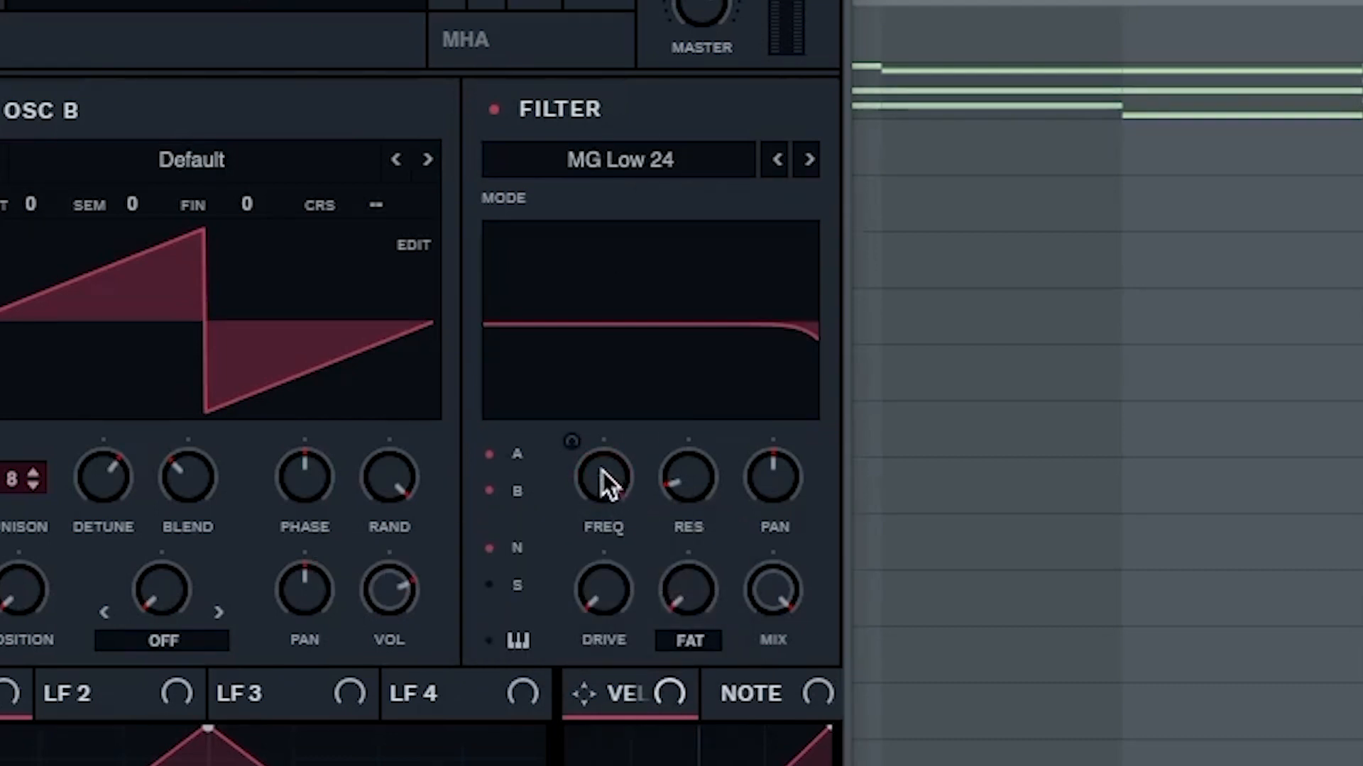
{"action": "right_click", "coordinate": [602, 471]}
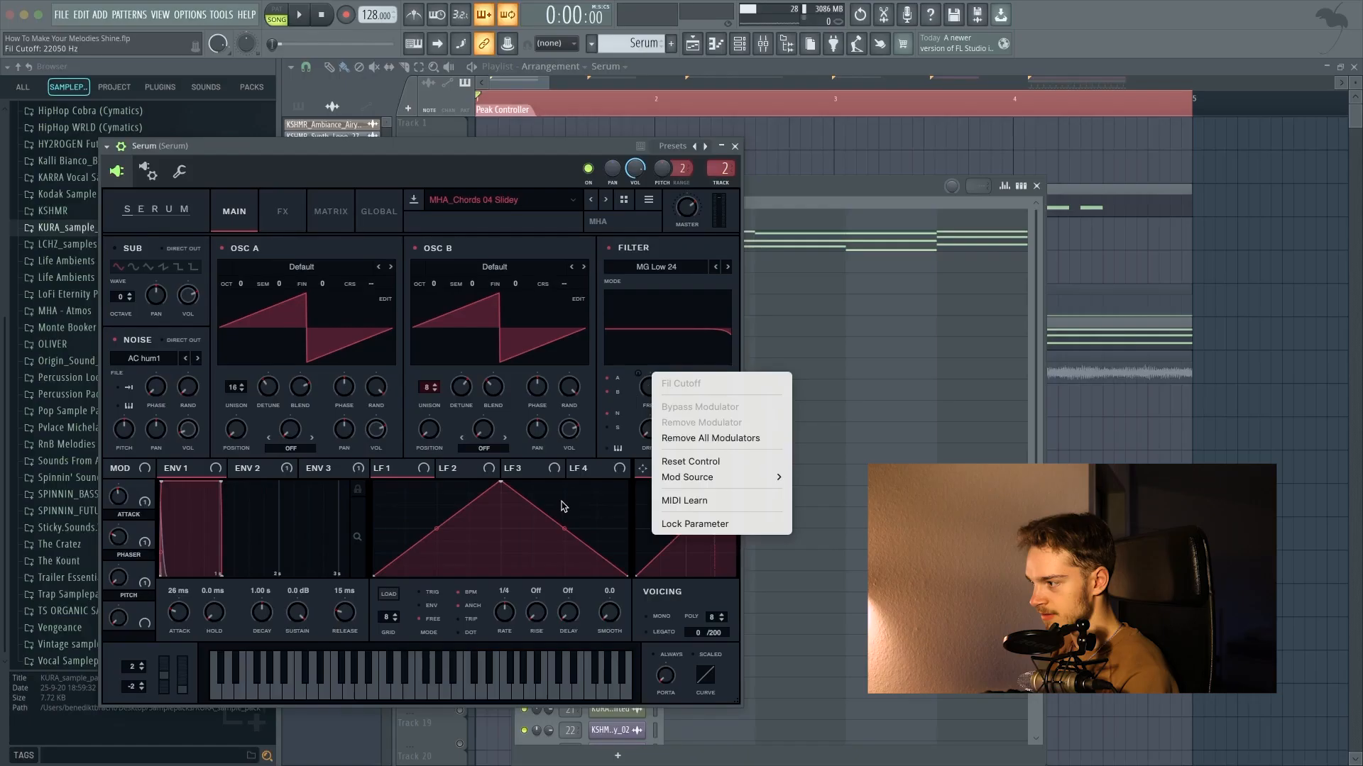
{"action": "left_click", "coordinate": [638, 391]}
{"action": "left_click_drag", "start_coordinate": [648, 391], "coordinate": [650, 444]}
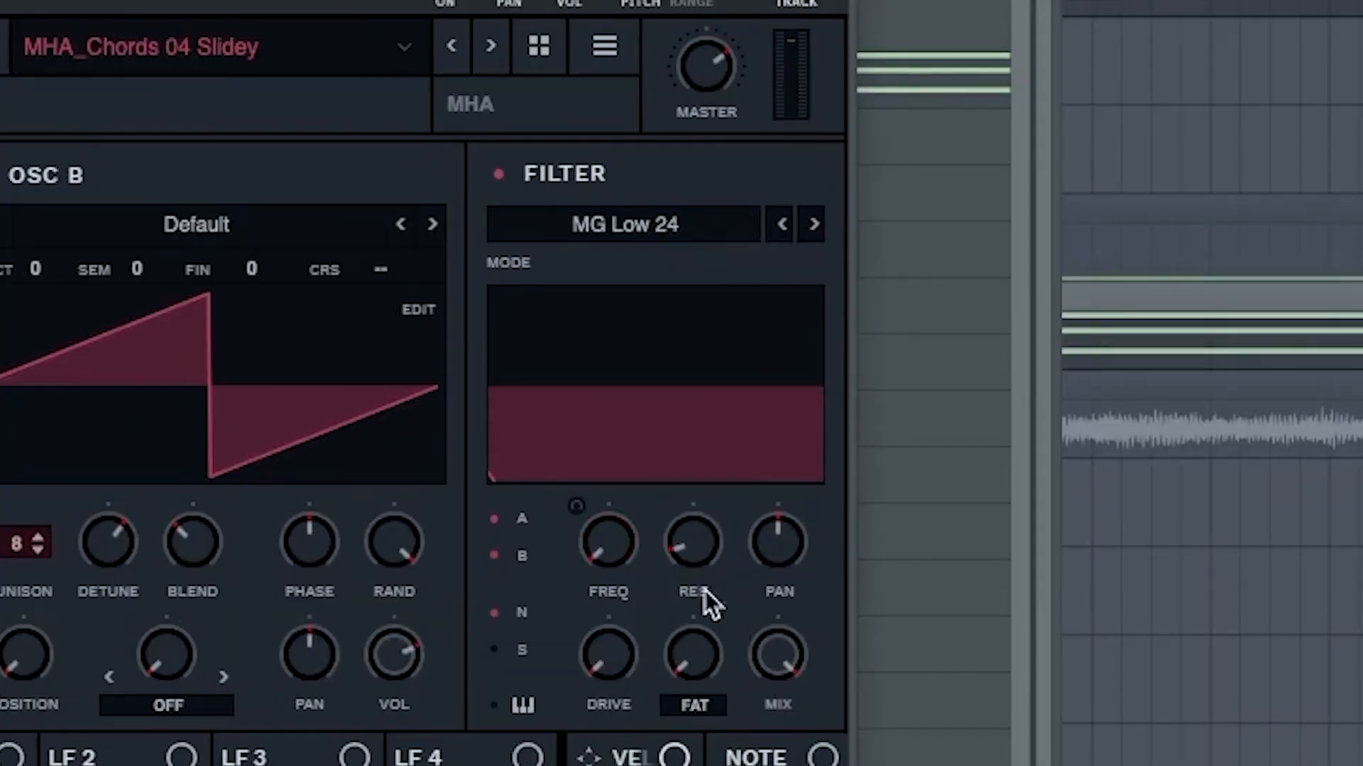
{"action": "mouse_move", "coordinate": [608, 543]}
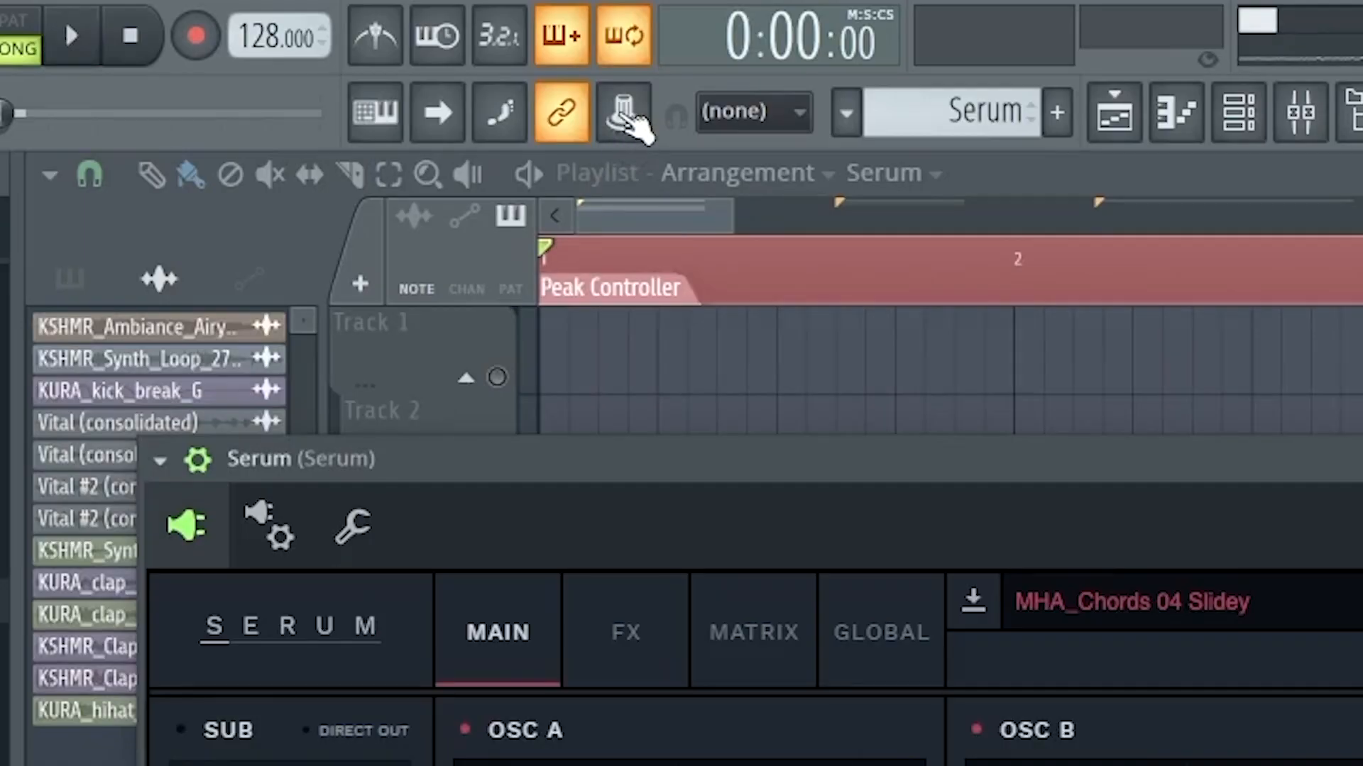
Link Serum's last tweaked Fil Cutoff to the internal controller Peak ctrl - Peak with Remove conflicts enabled, and close Serum and the channel rack.
{"action": "left_click", "coordinate": [625, 117]}
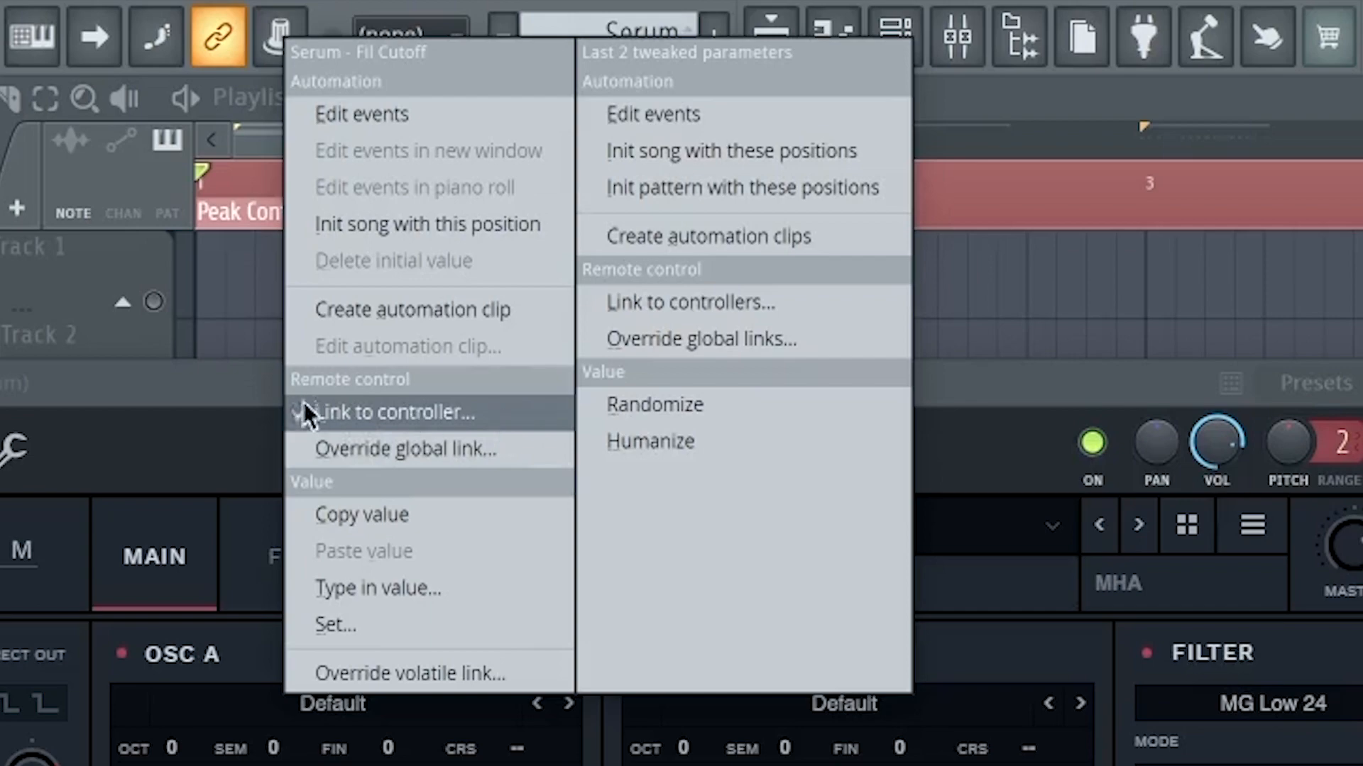
{"action": "left_click", "coordinate": [305, 410]}
{"action": "left_click", "coordinate": [603, 389]}
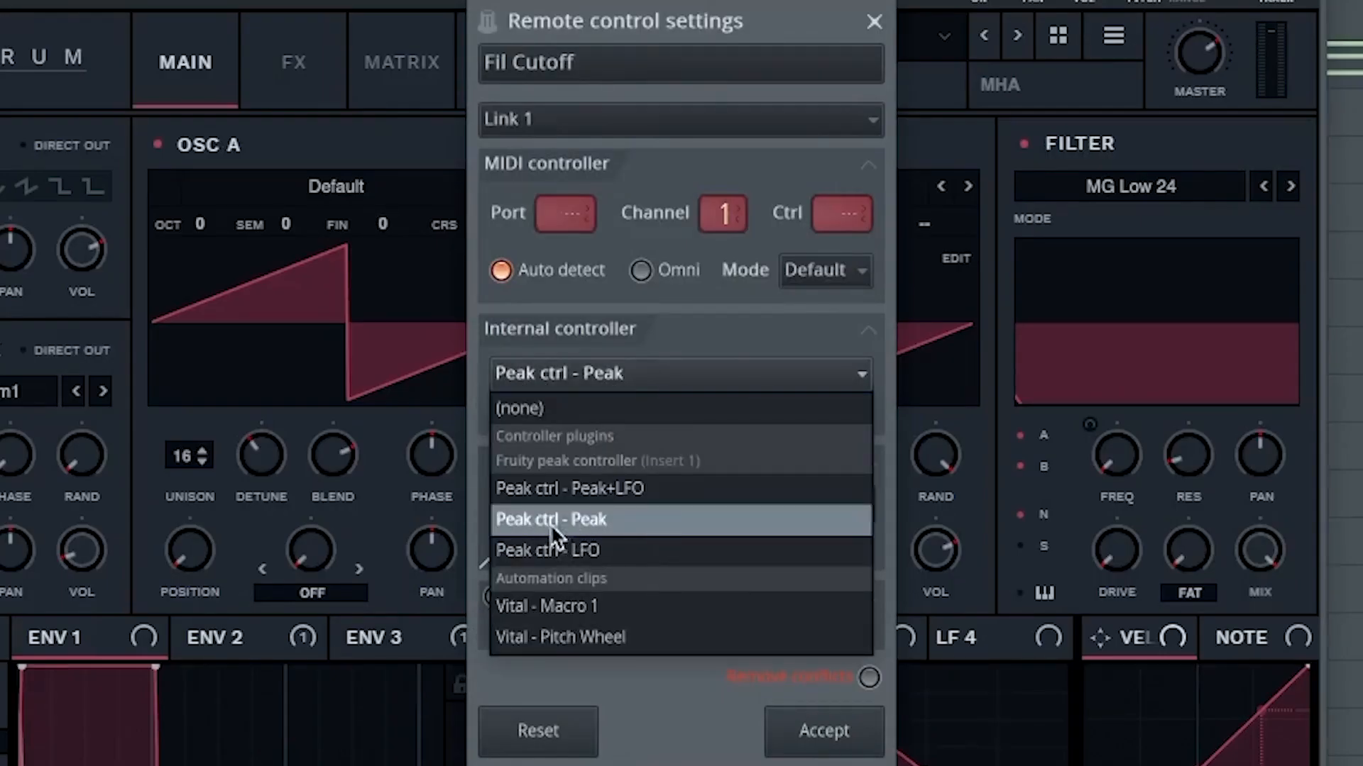
{"action": "left_click", "coordinate": [677, 520]}
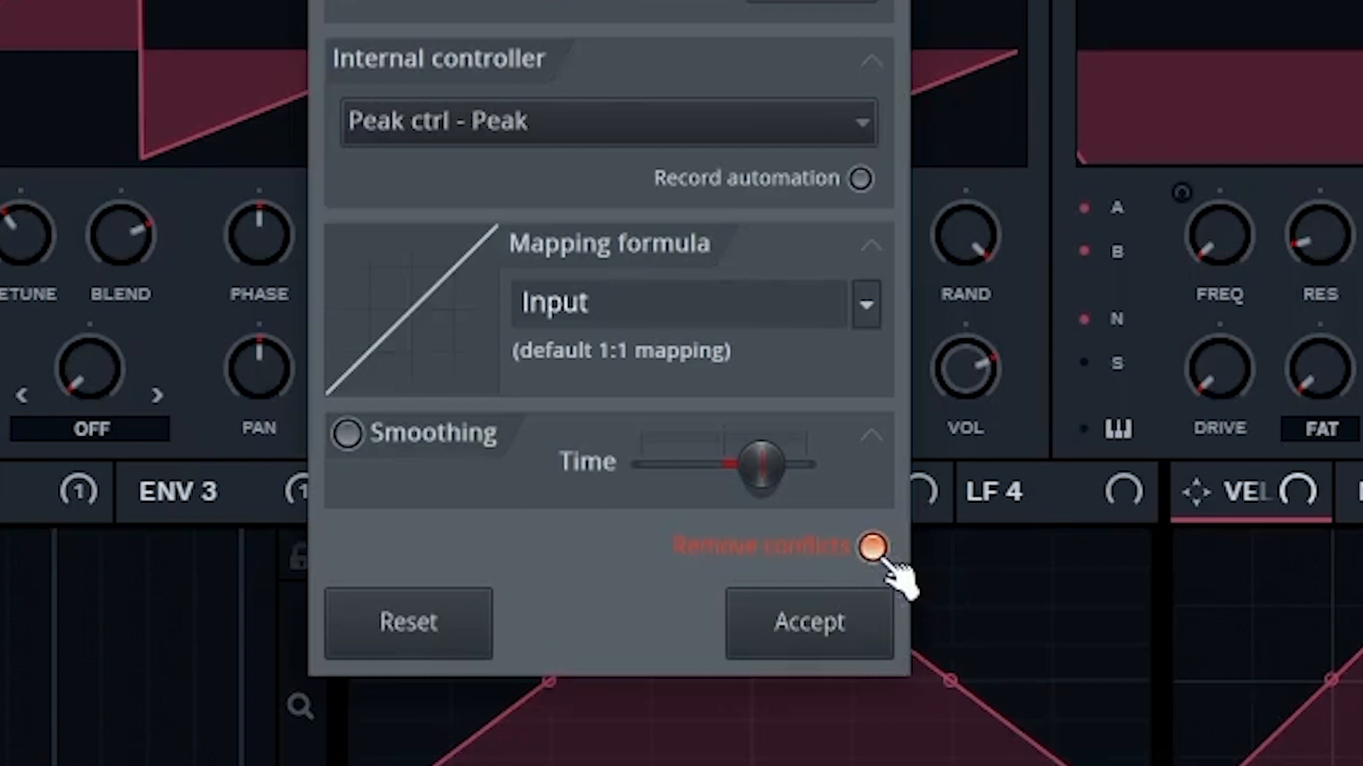
{"action": "left_click", "coordinate": [842, 628]}
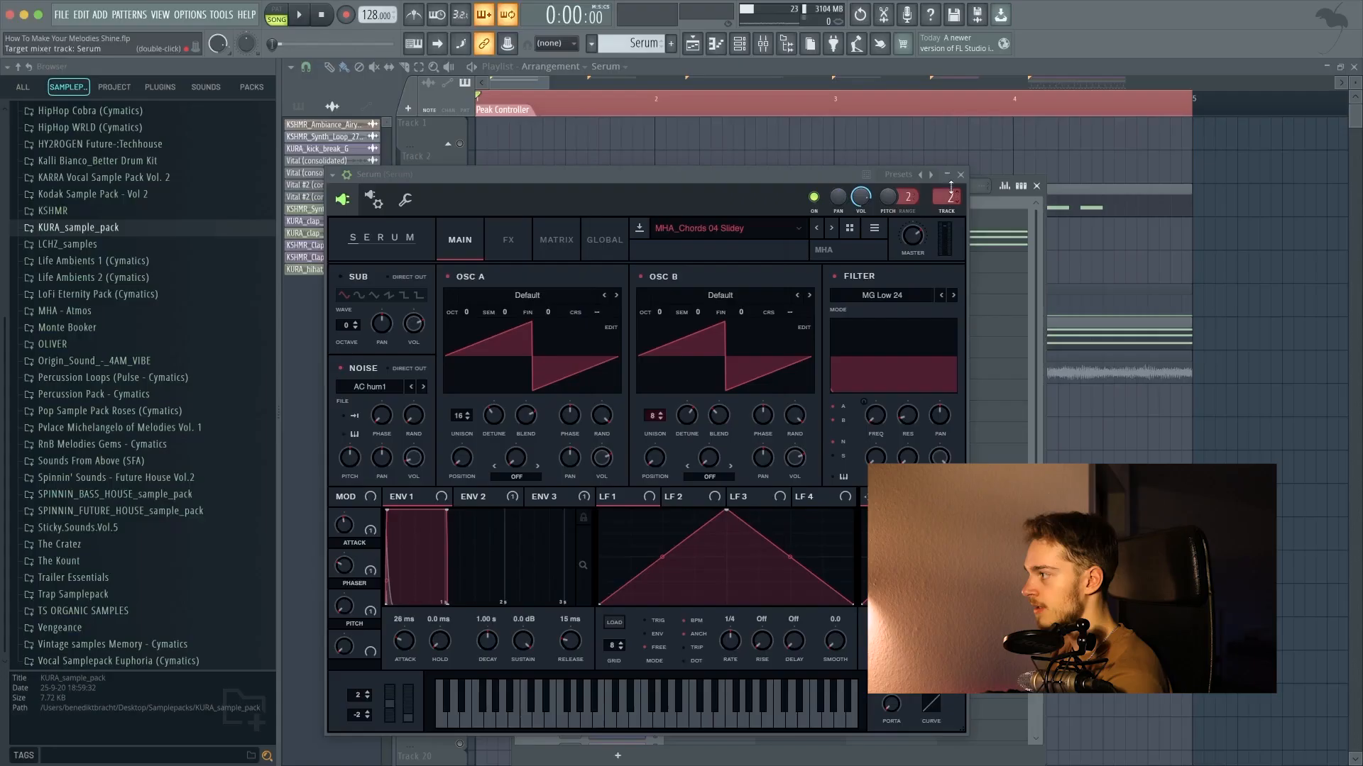
{"action": "left_click", "coordinate": [954, 195]}
{"action": "left_click", "coordinate": [1031, 187]}
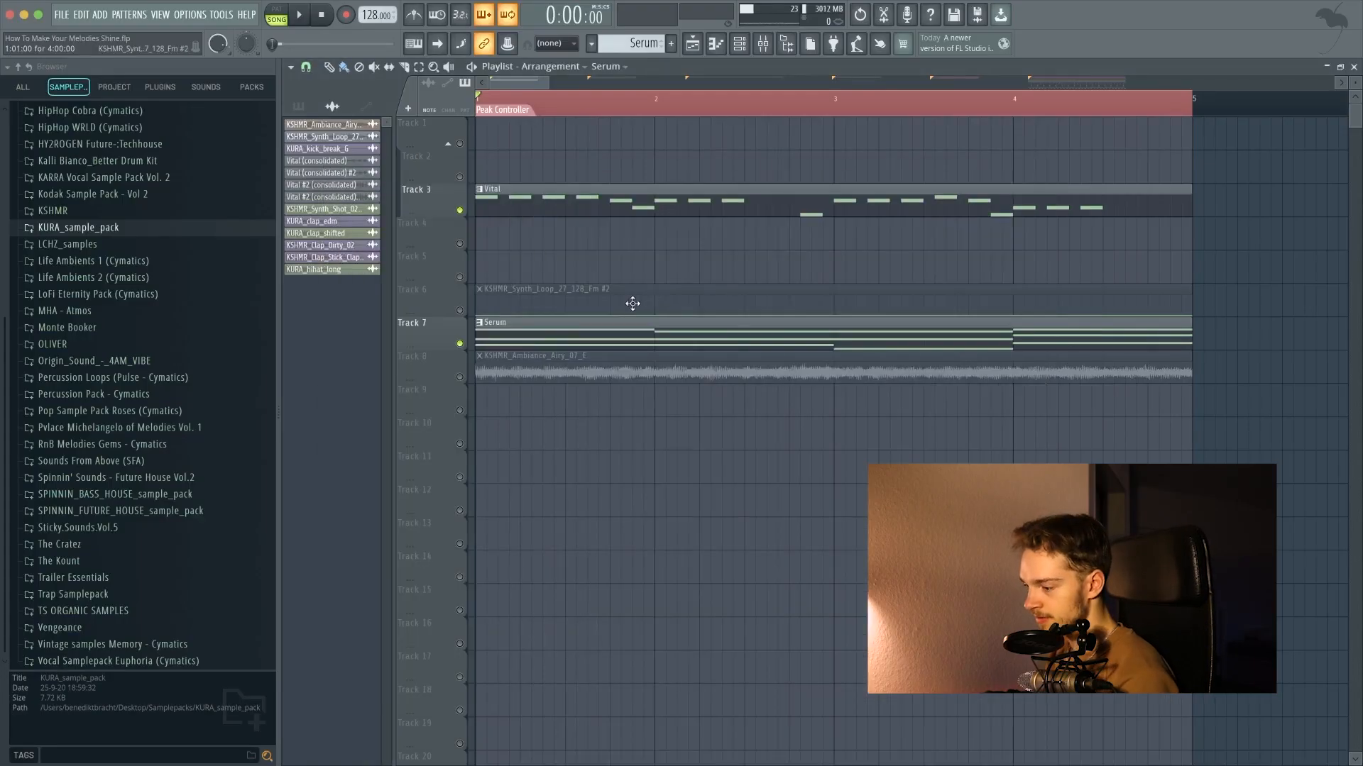
Play the Peak Controller section, and leave only the ambience on Track 8 and the Vital melody on Track 3 enabled.
{"action": "key", "text": "space"}
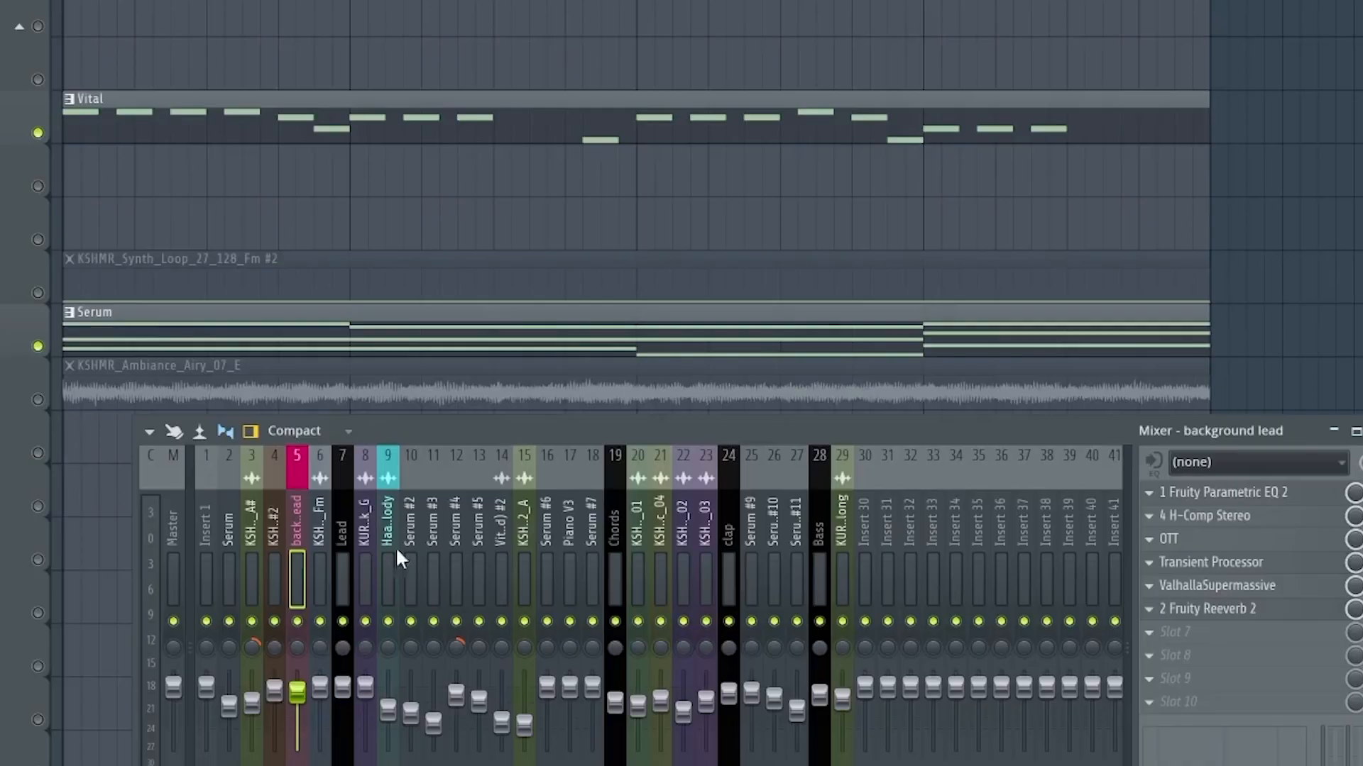
{"action": "key", "text": "F9"}
{"action": "left_click", "coordinate": [40, 401]}
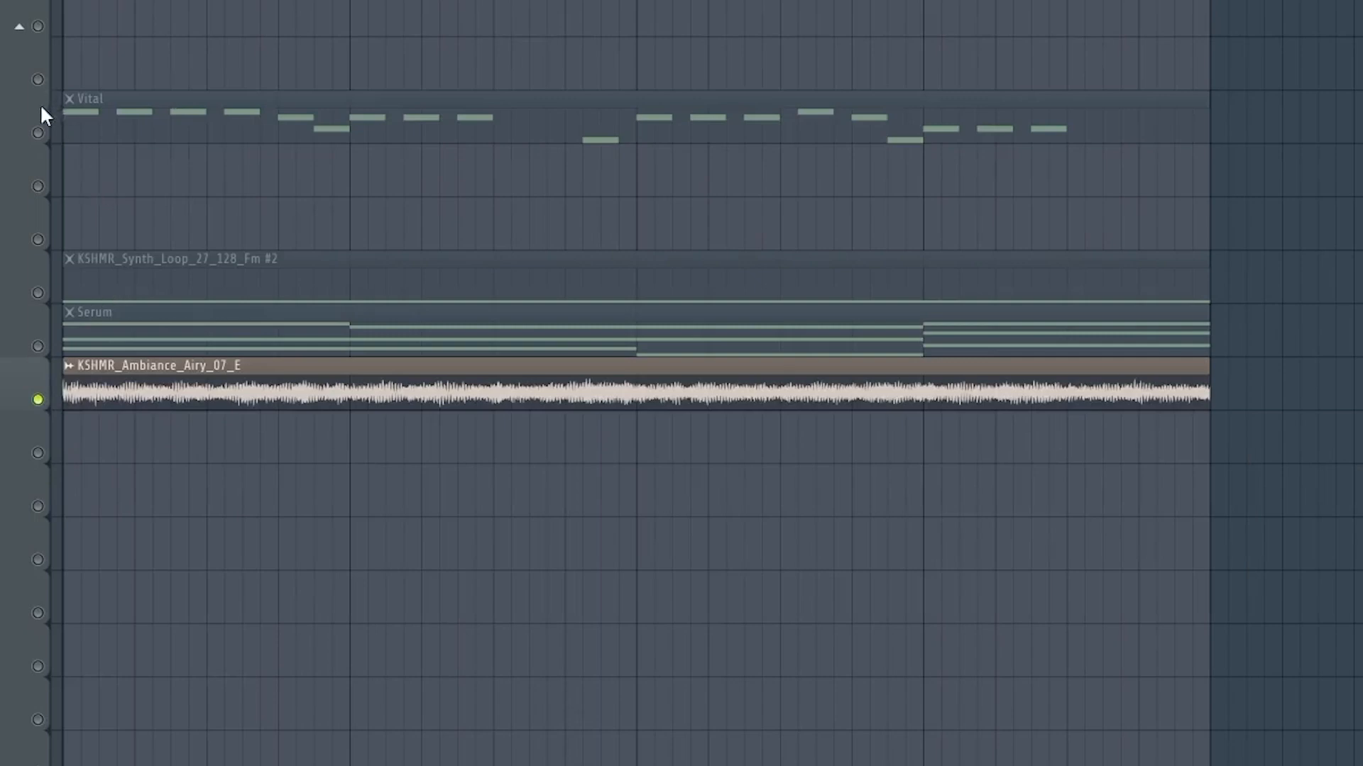
{"action": "left_click", "coordinate": [38, 132]}
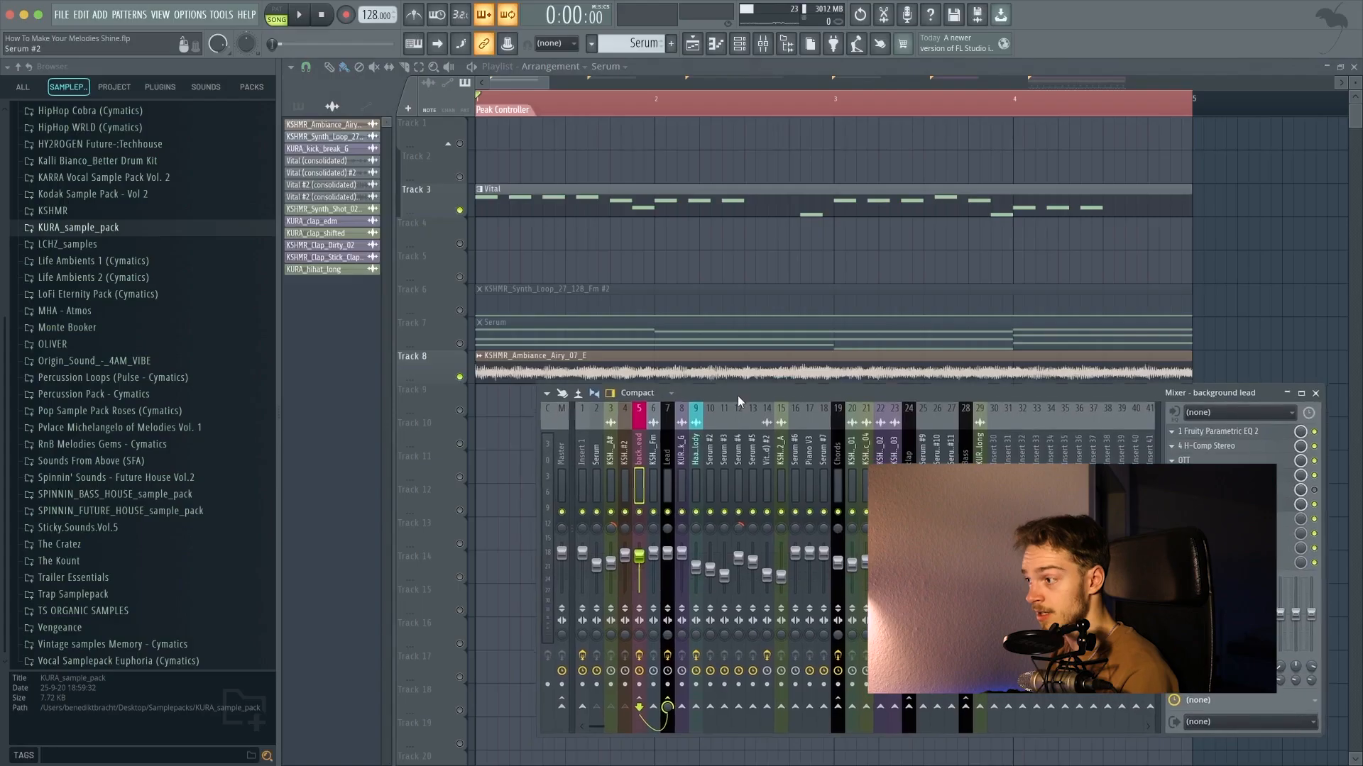
Check the mixer tracks that the synth loop and the KSHMR ambience clip are routed to.
{"action": "left_click_drag", "start_coordinate": [739, 396], "coordinate": [739, 414]}
{"action": "left_click", "coordinate": [625, 501]}
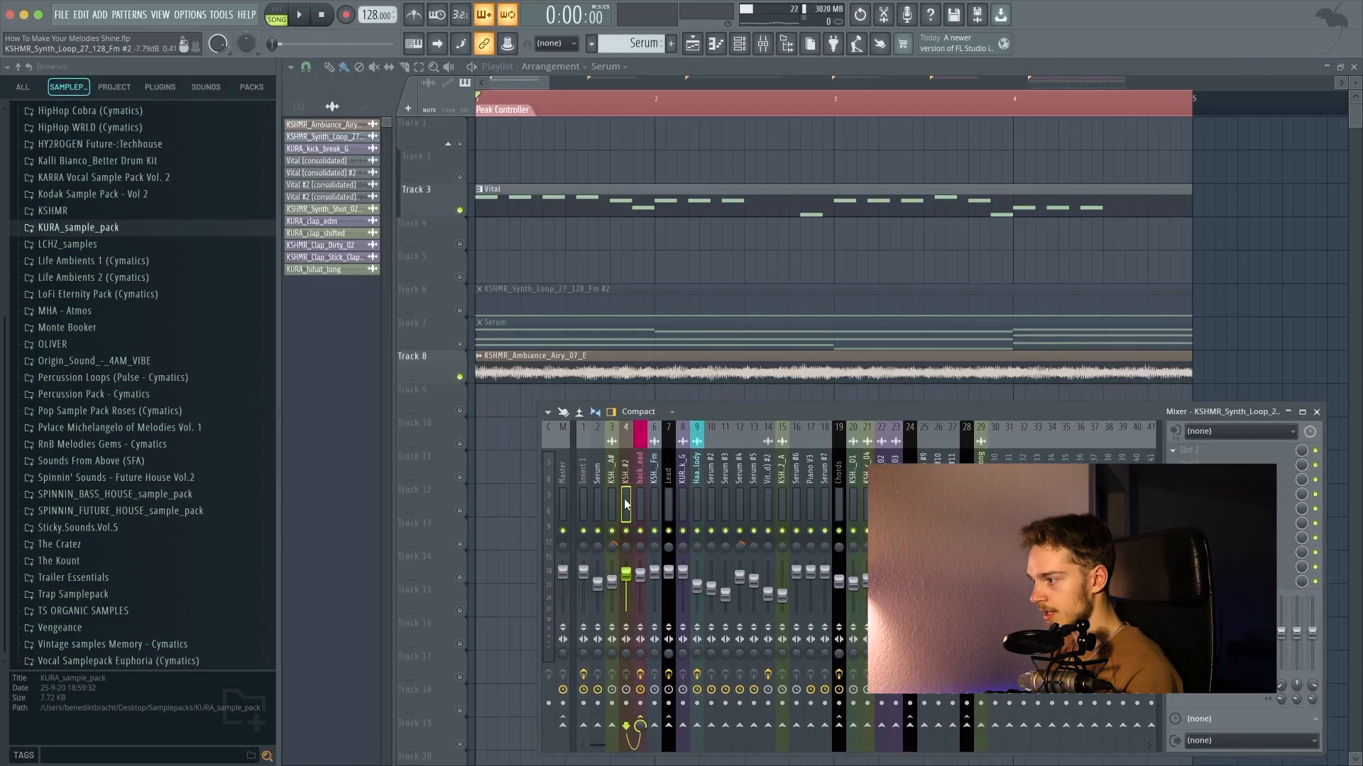
{"action": "key", "text": "F9"}
{"action": "double_click", "coordinate": [609, 375]}
{"action": "left_click", "coordinate": [393, 179]}
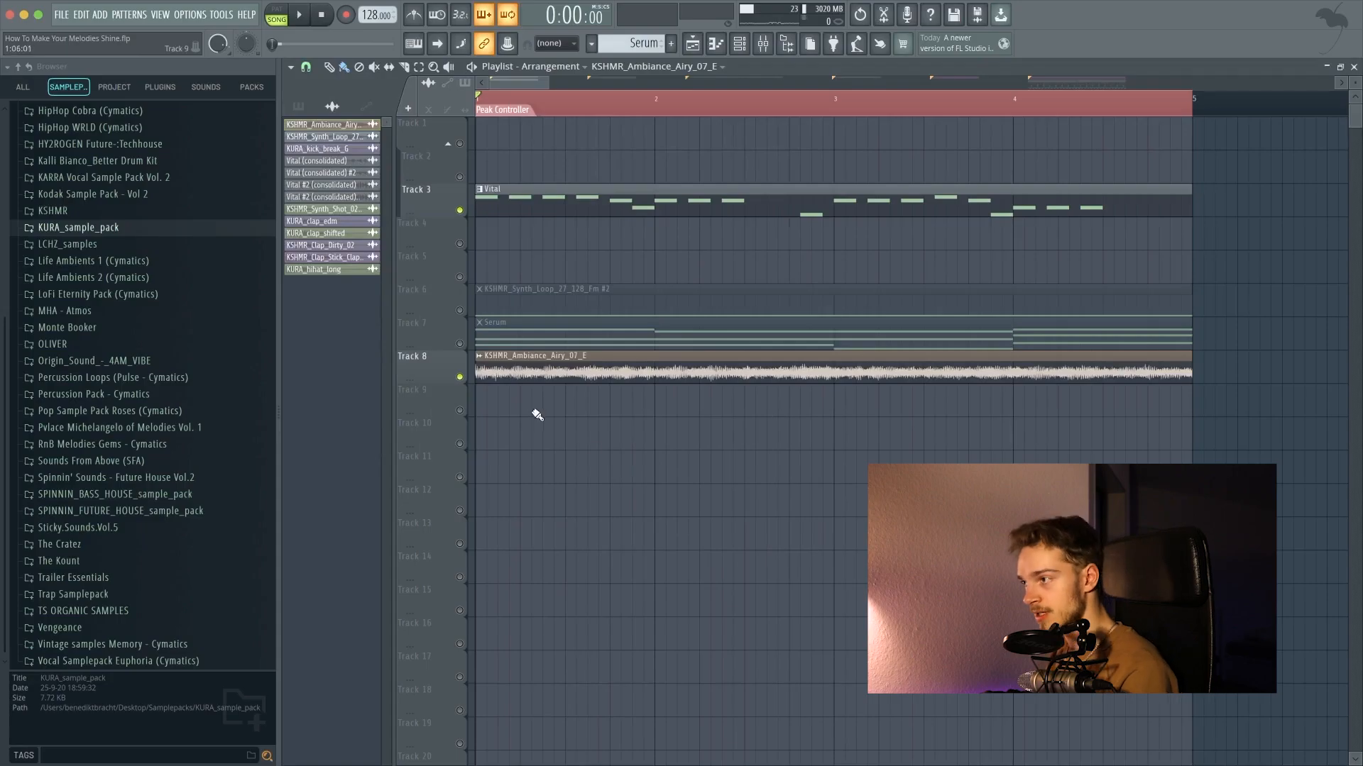
{"action": "key", "text": "F9"}
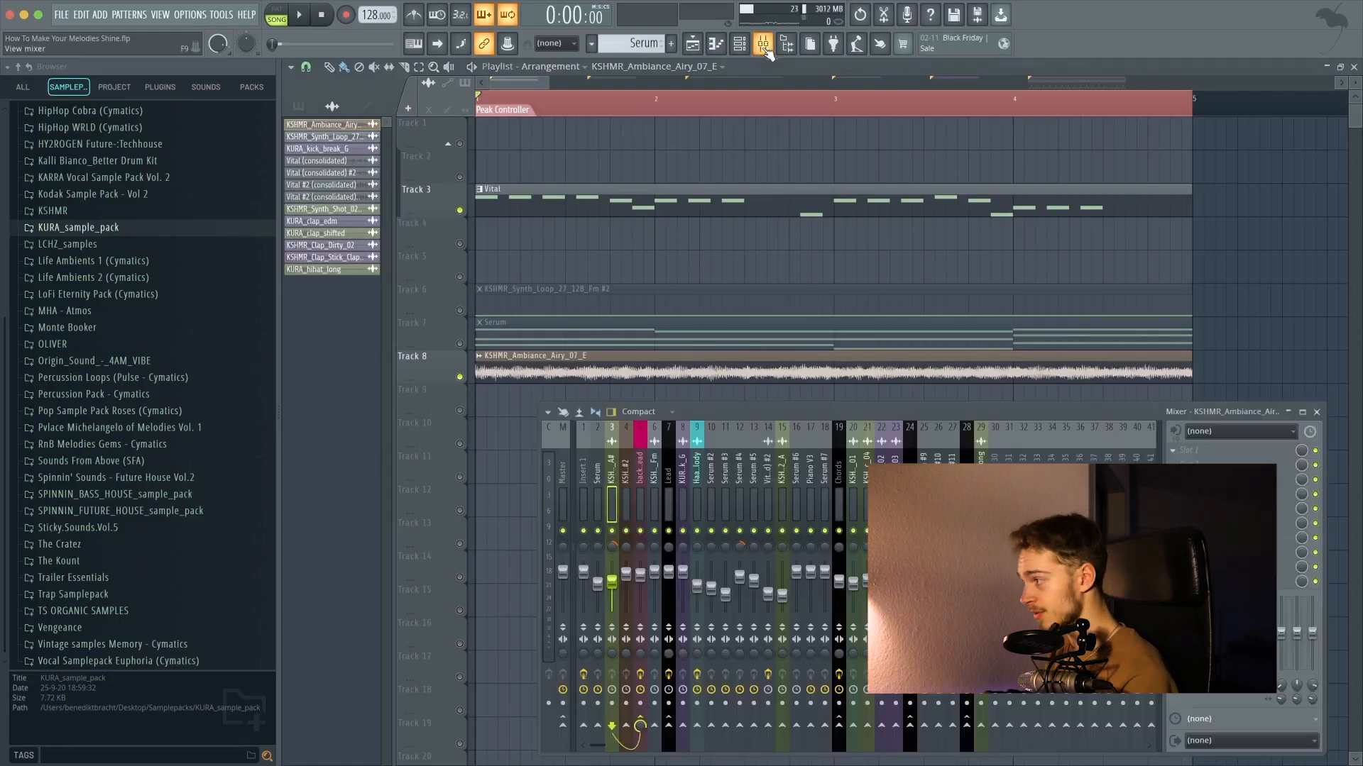
Open Fruity peak controller on the Insert 1 mixer track and play the section to watch how it reacts to the melody.
{"action": "left_click", "coordinate": [1233, 458]}
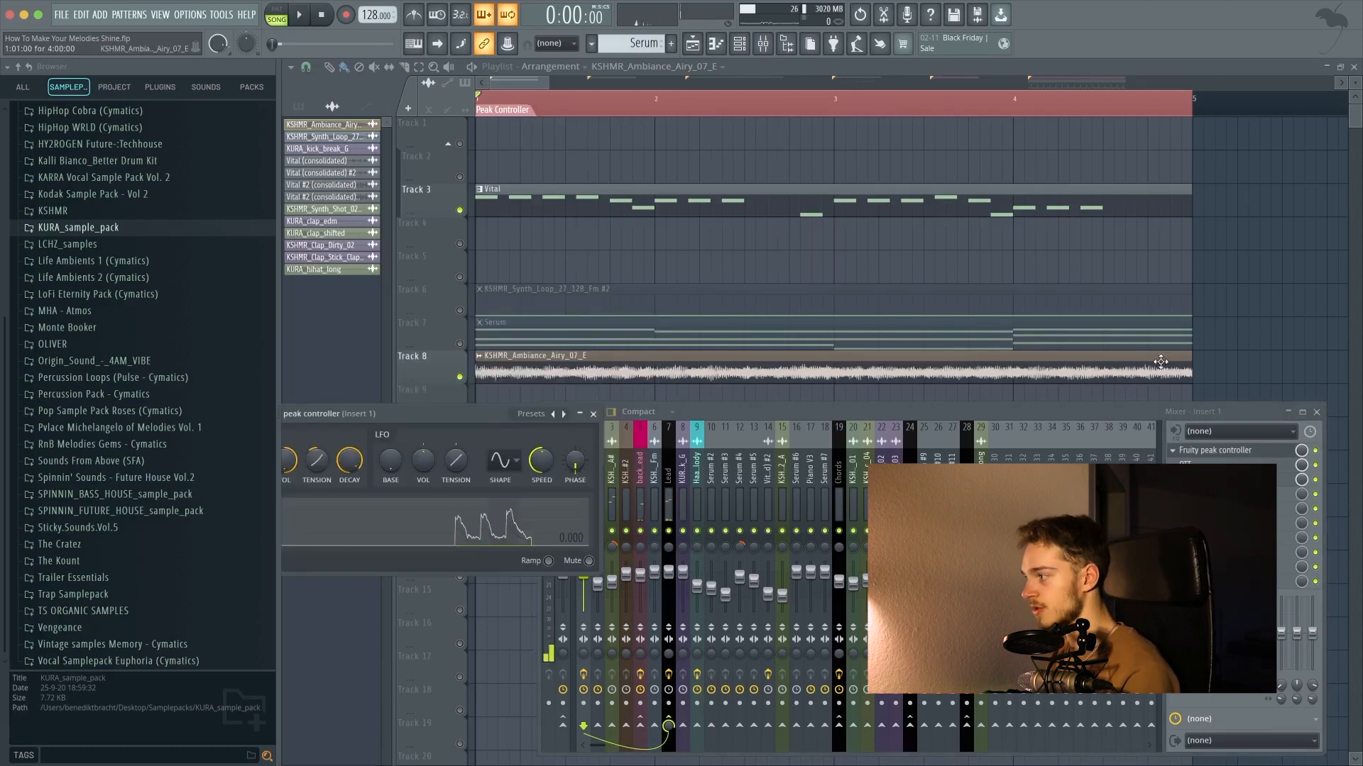
{"action": "double_click", "coordinate": [514, 377]}
{"action": "left_click", "coordinate": [829, 209]}
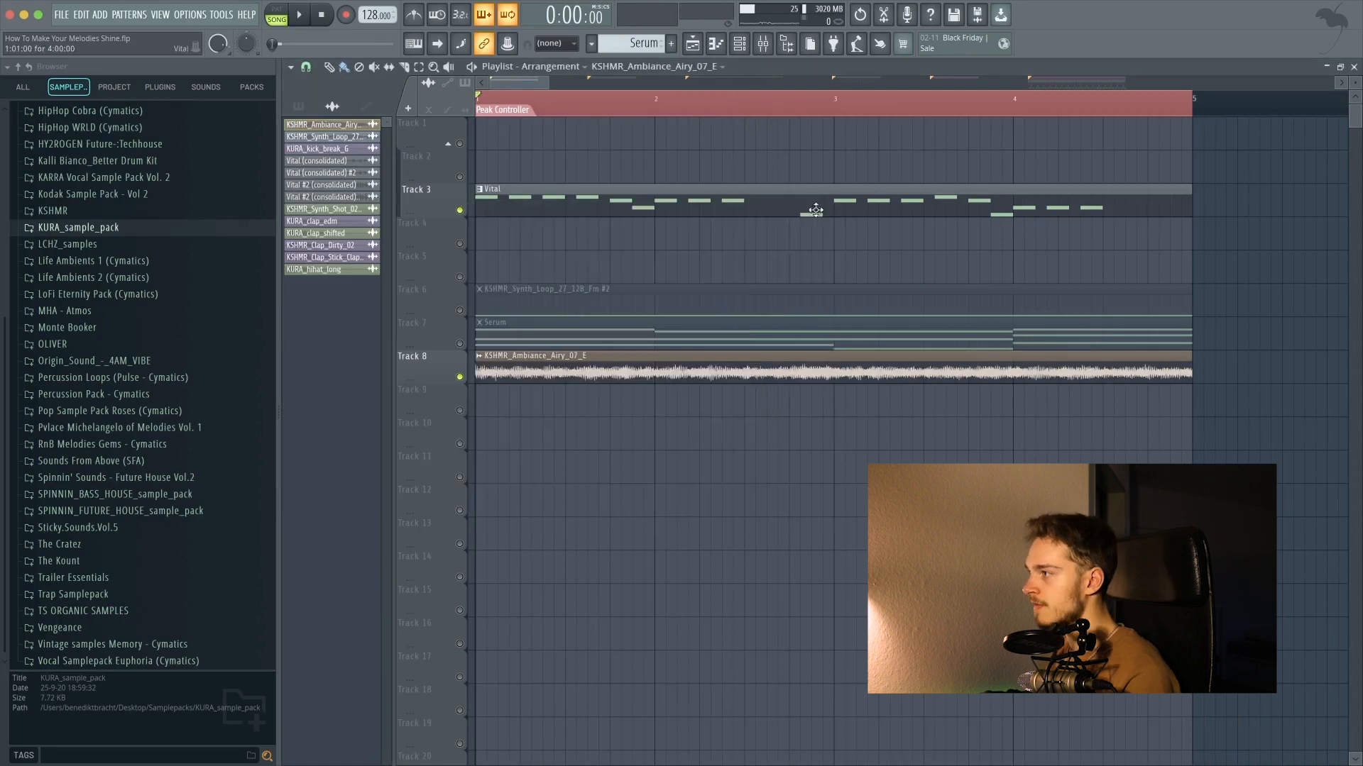
{"action": "left_click", "coordinate": [763, 44]}
{"action": "left_click_drag", "start_coordinate": [452, 419], "coordinate": [560, 577]}
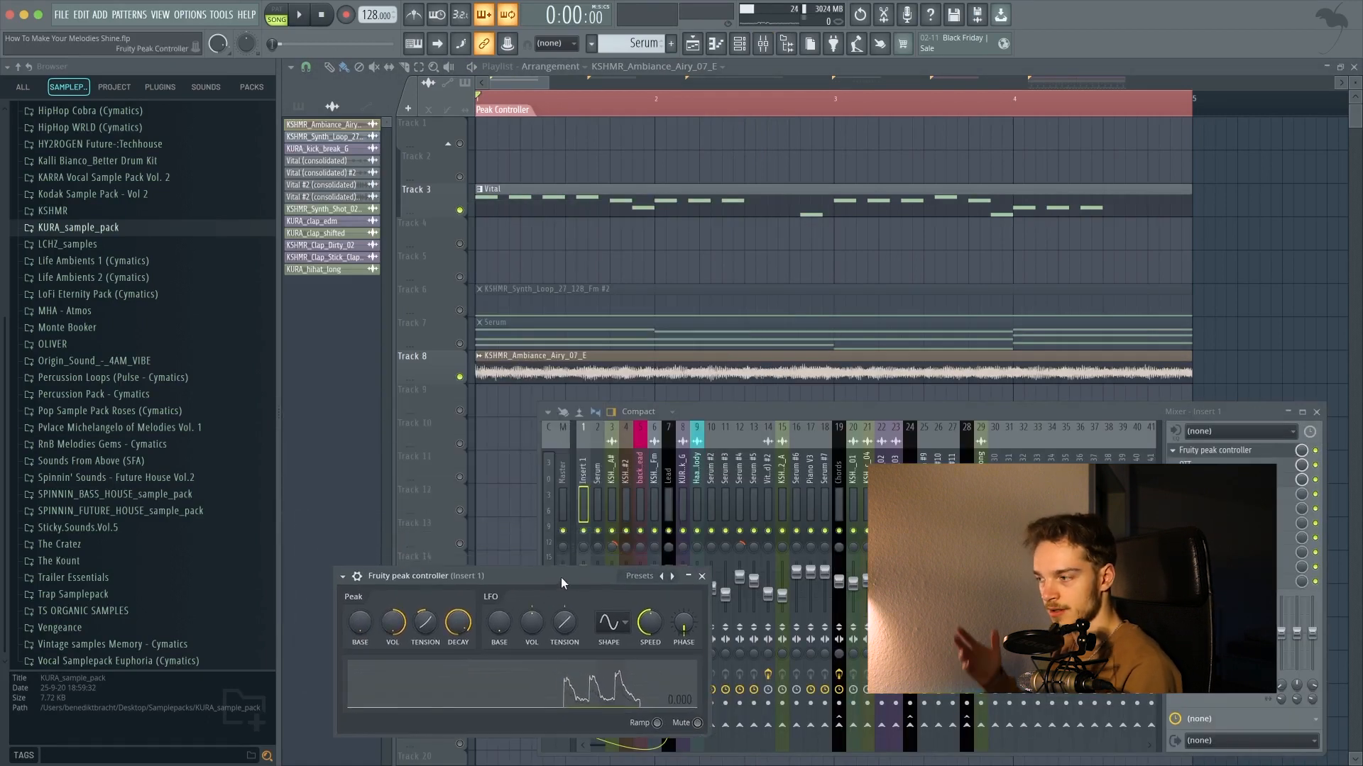
{"action": "key", "text": "space"}
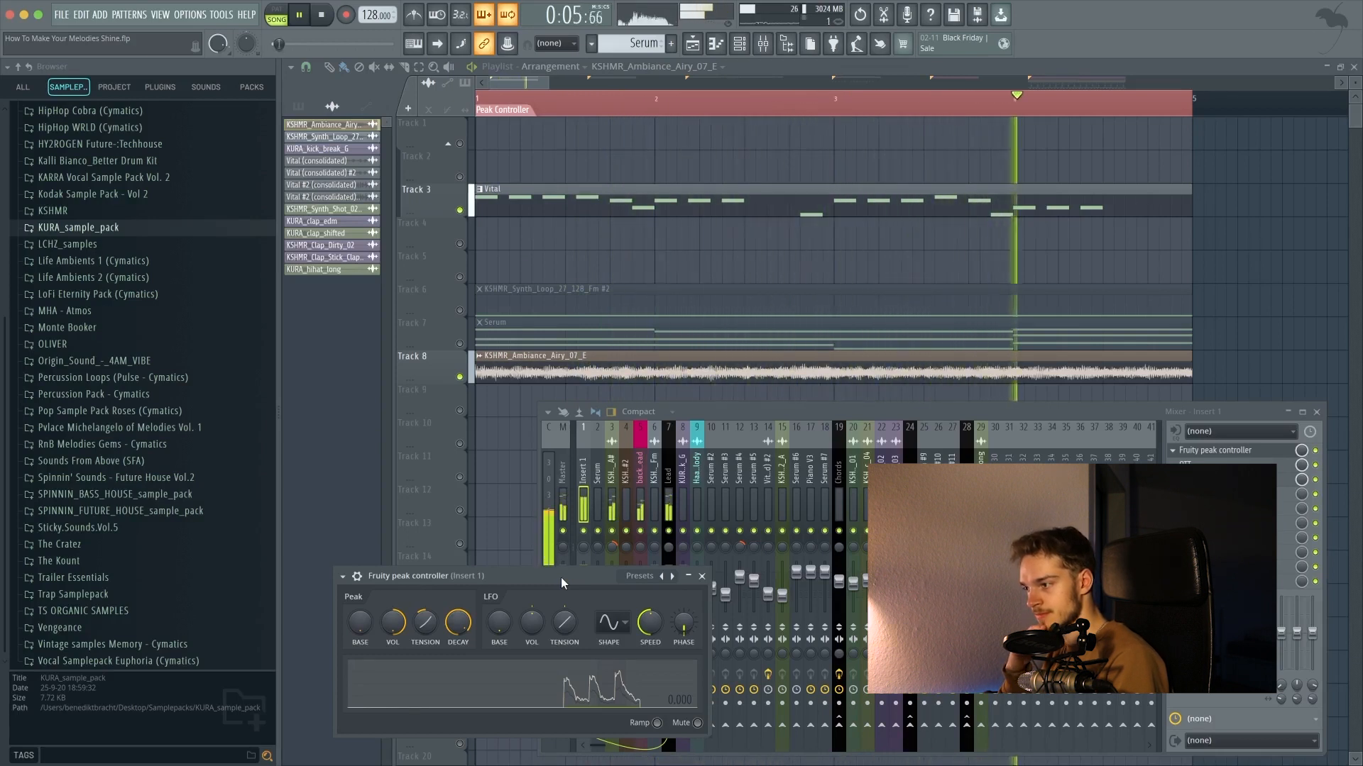
{"action": "key", "text": "space"}
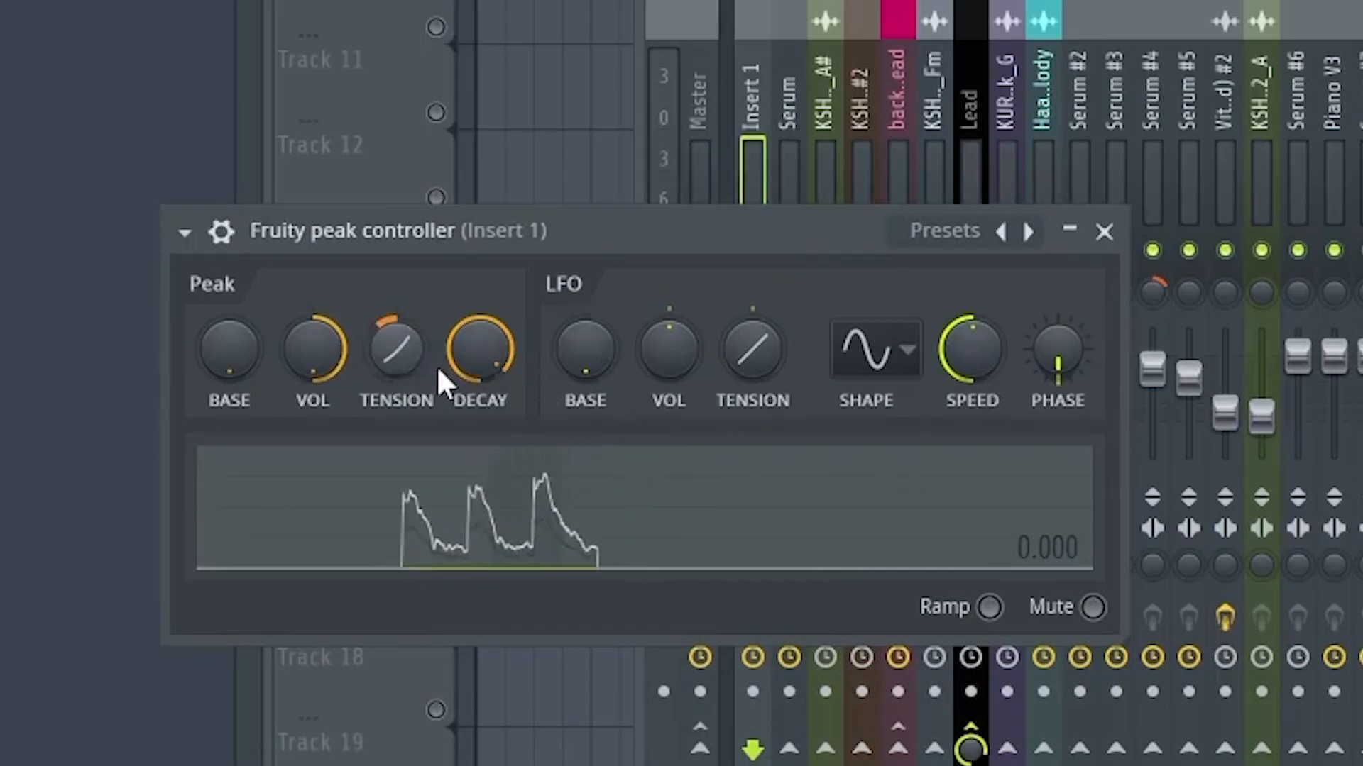
Try out the peak controller's Peak Base and Vol by raising Base and lowering Vol, and restore both.
{"action": "left_click_drag", "start_coordinate": [559, 230], "coordinate": [663, 168]}
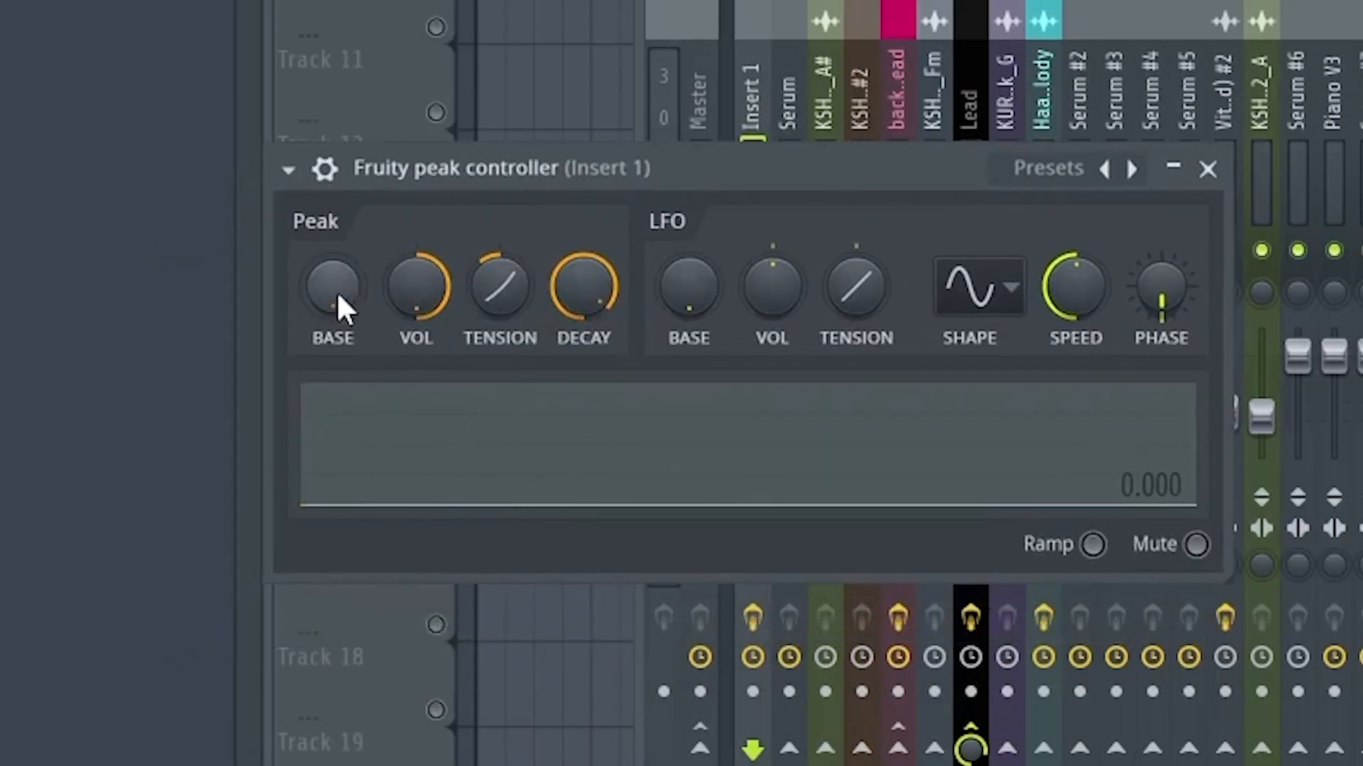
{"action": "left_click_drag", "start_coordinate": [332, 286], "coordinate": [332, 263]}
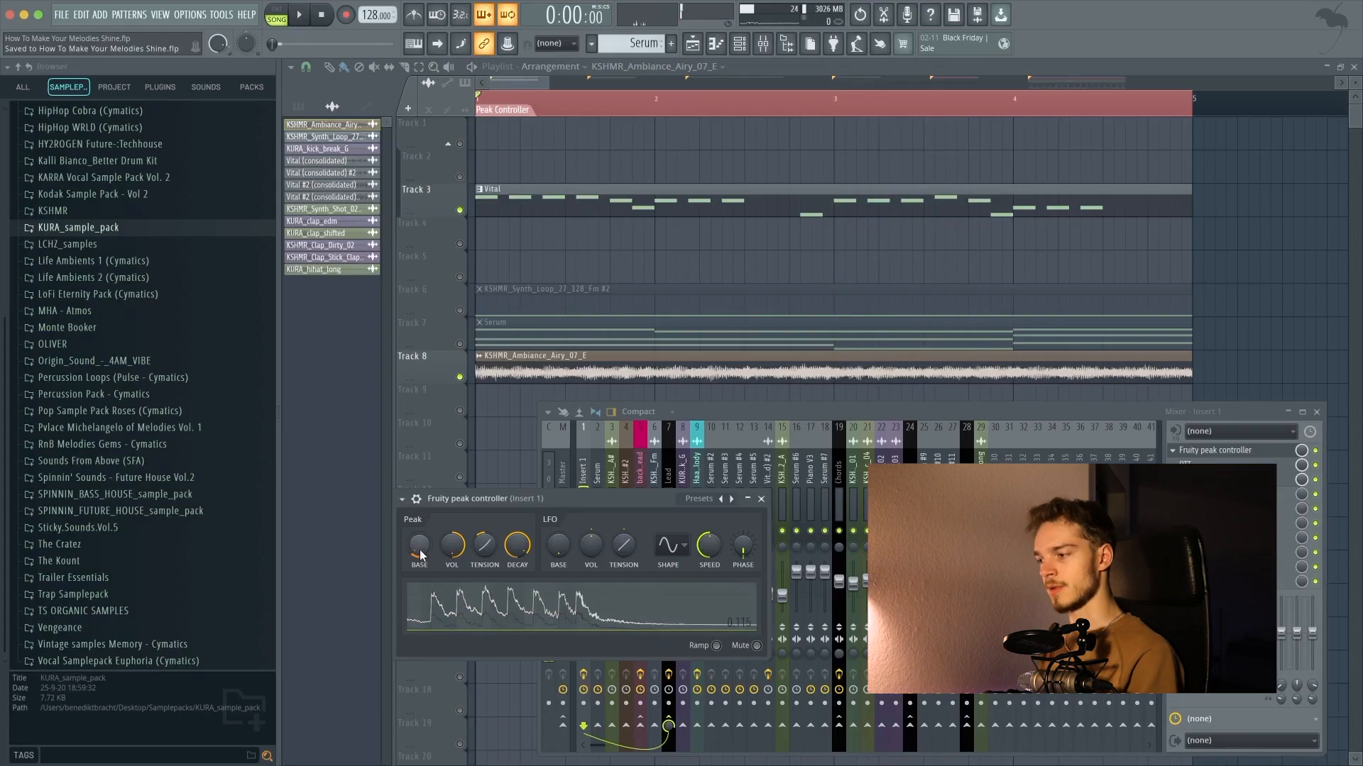
{"action": "left_click_drag", "start_coordinate": [452, 545], "coordinate": [452, 559]}
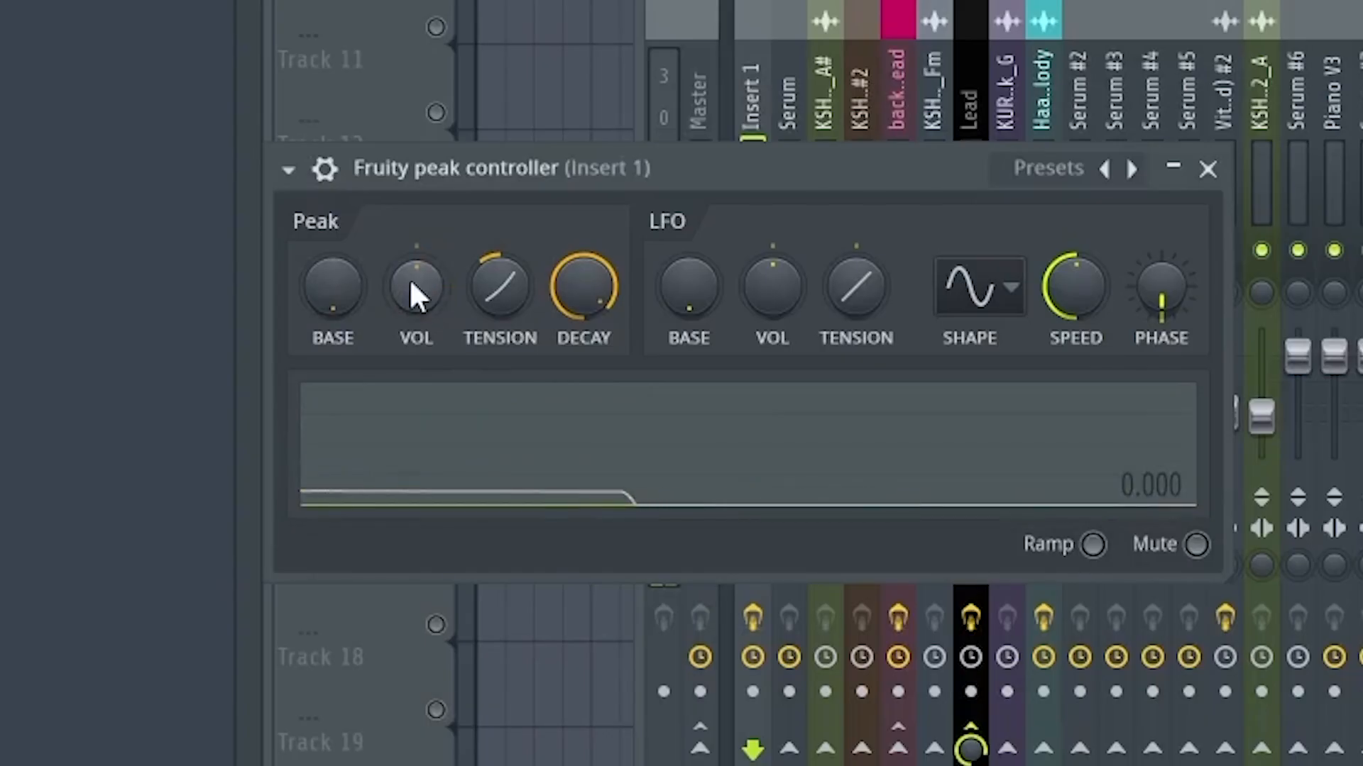
{"action": "left_click_drag", "start_coordinate": [409, 278], "coordinate": [409, 252]}
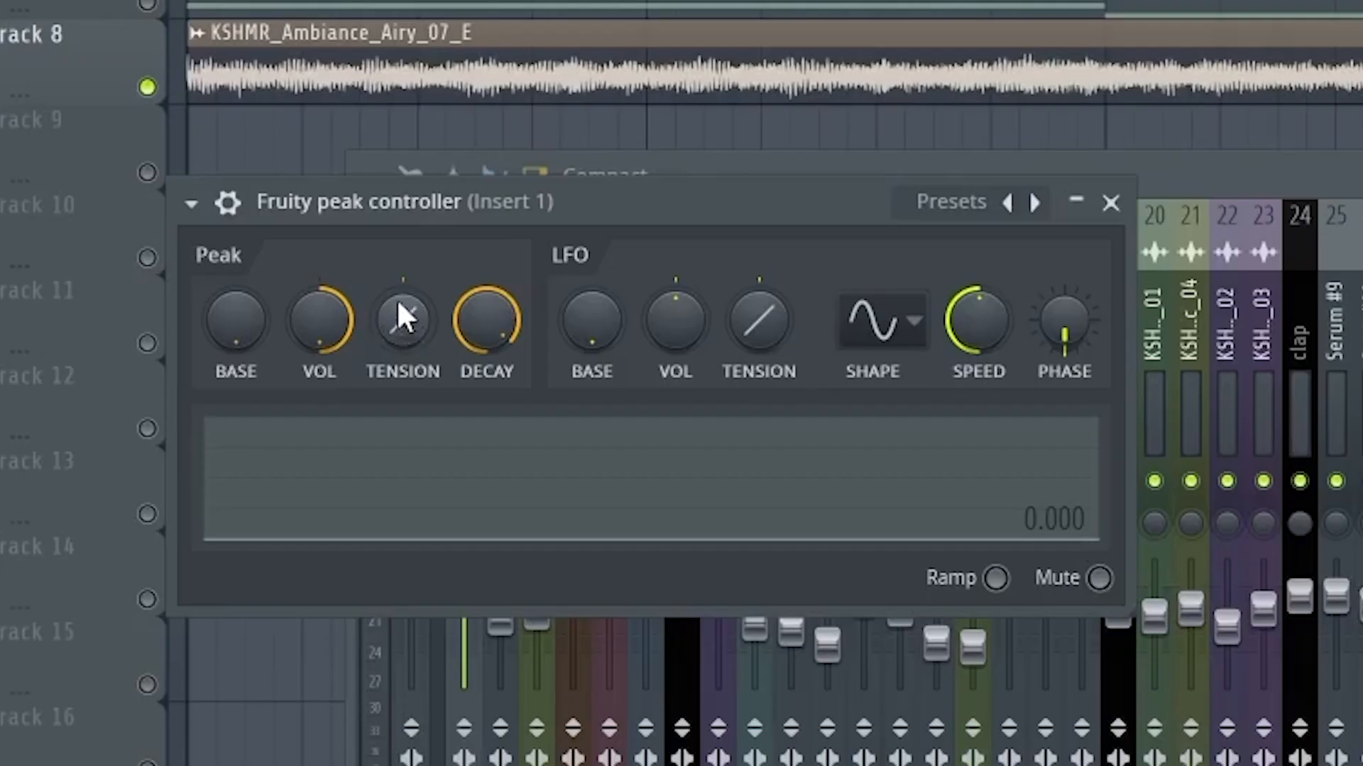
Raise the Peak Tension of the peak controller, compare it during playback, and turn it down to a negative setting.
{"action": "left_click_drag", "start_coordinate": [559, 470], "coordinate": [559, 481]}
{"action": "left_click_drag", "start_coordinate": [401, 316], "coordinate": [401, 288]}
{"action": "left_click_drag", "start_coordinate": [401, 315], "coordinate": [402, 273]}
{"action": "key", "text": "space"}
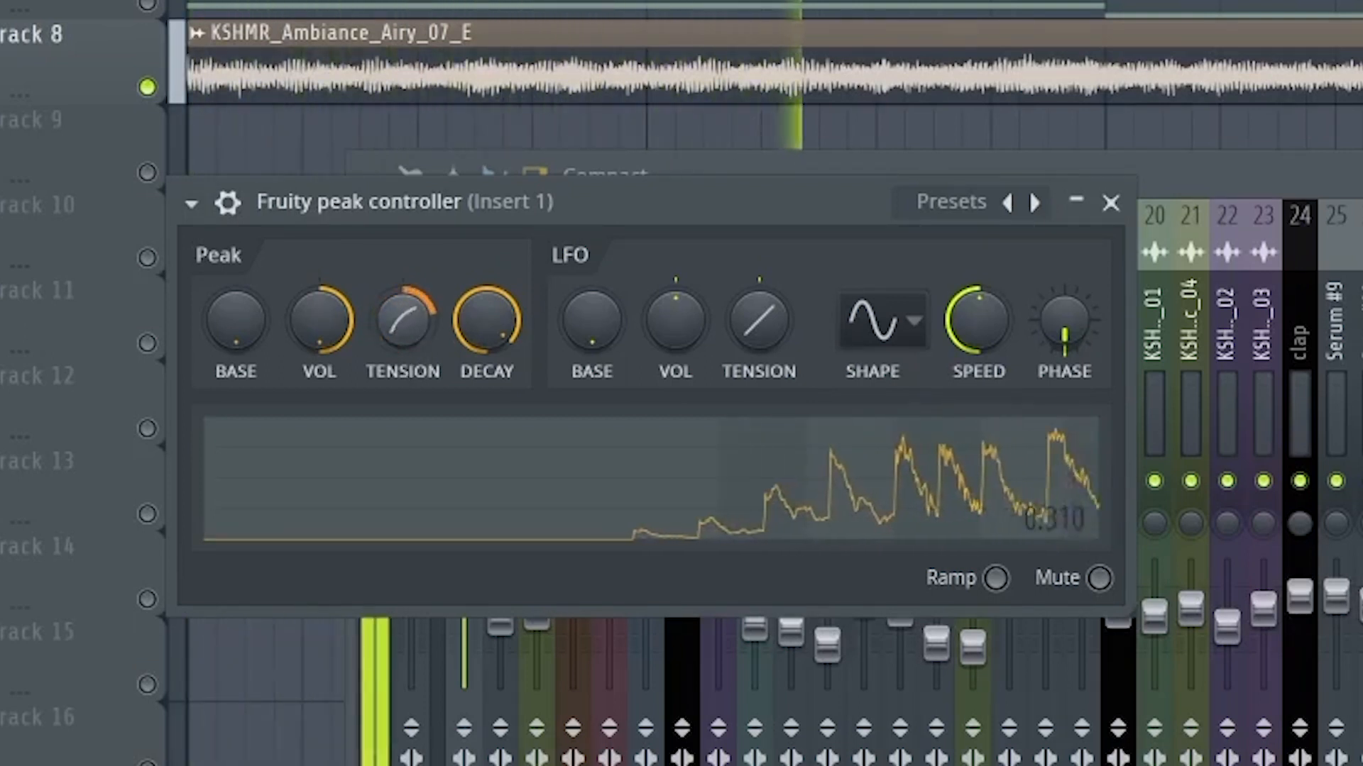
{"action": "left_click_drag", "start_coordinate": [402, 319], "coordinate": [402, 345]}
{"action": "key", "text": "space"}
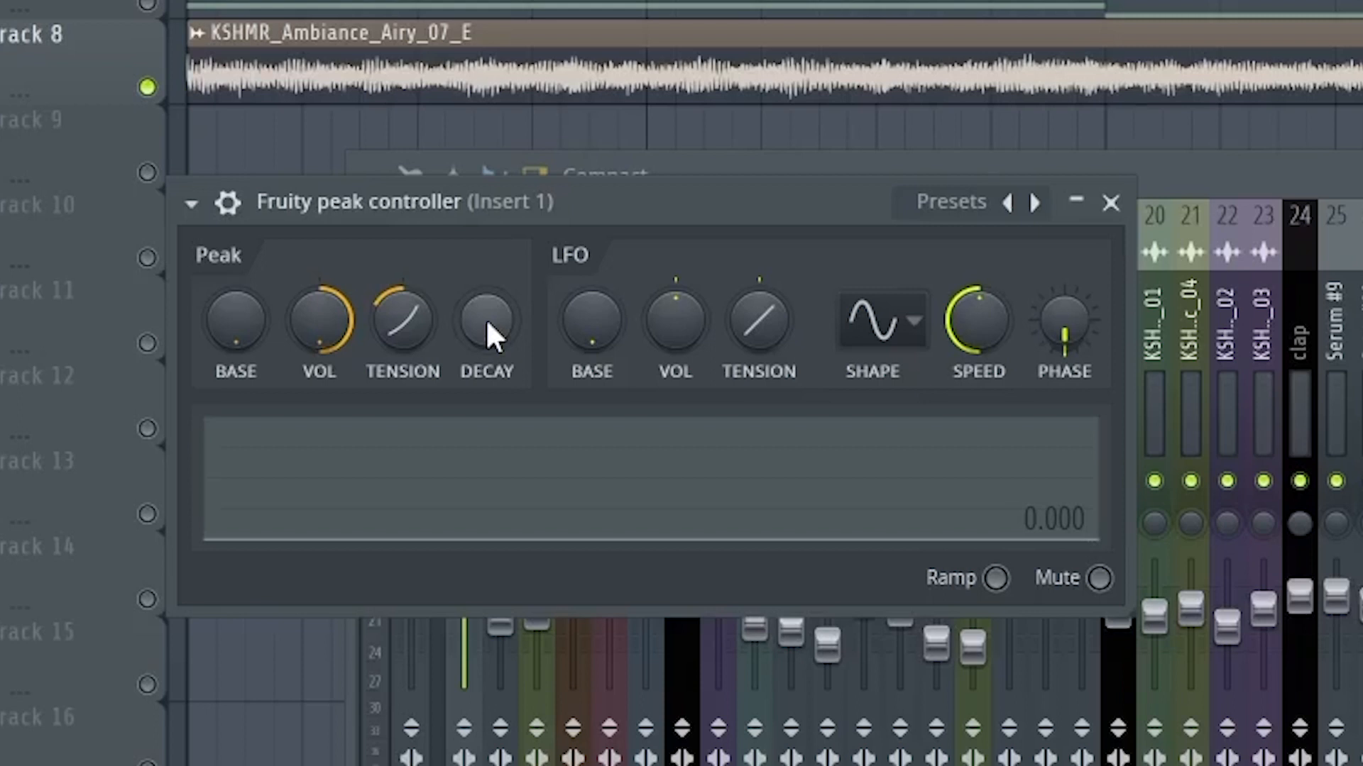
Play the section with Peak Decay at its minimum to compare the curve, and turn Decay back up.
{"action": "key", "text": "space"}
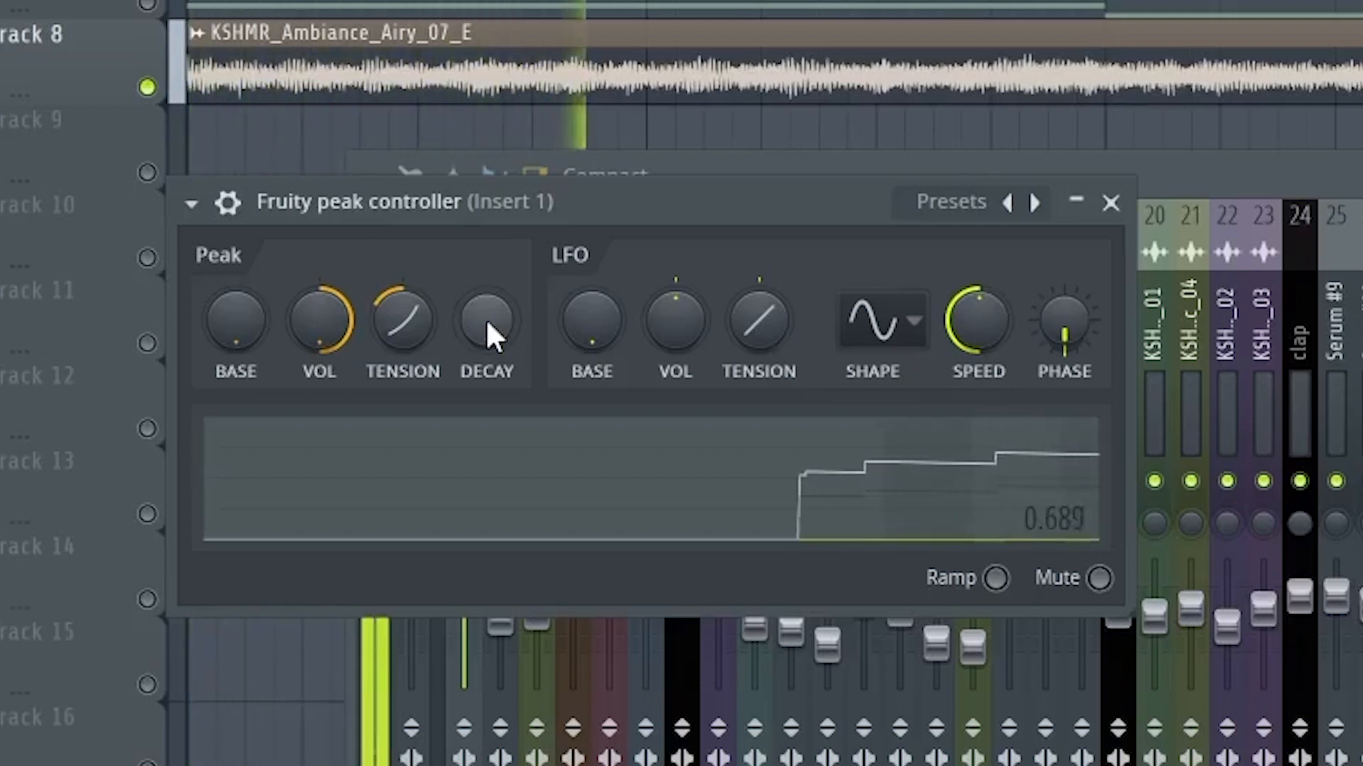
{"action": "key", "text": "space"}
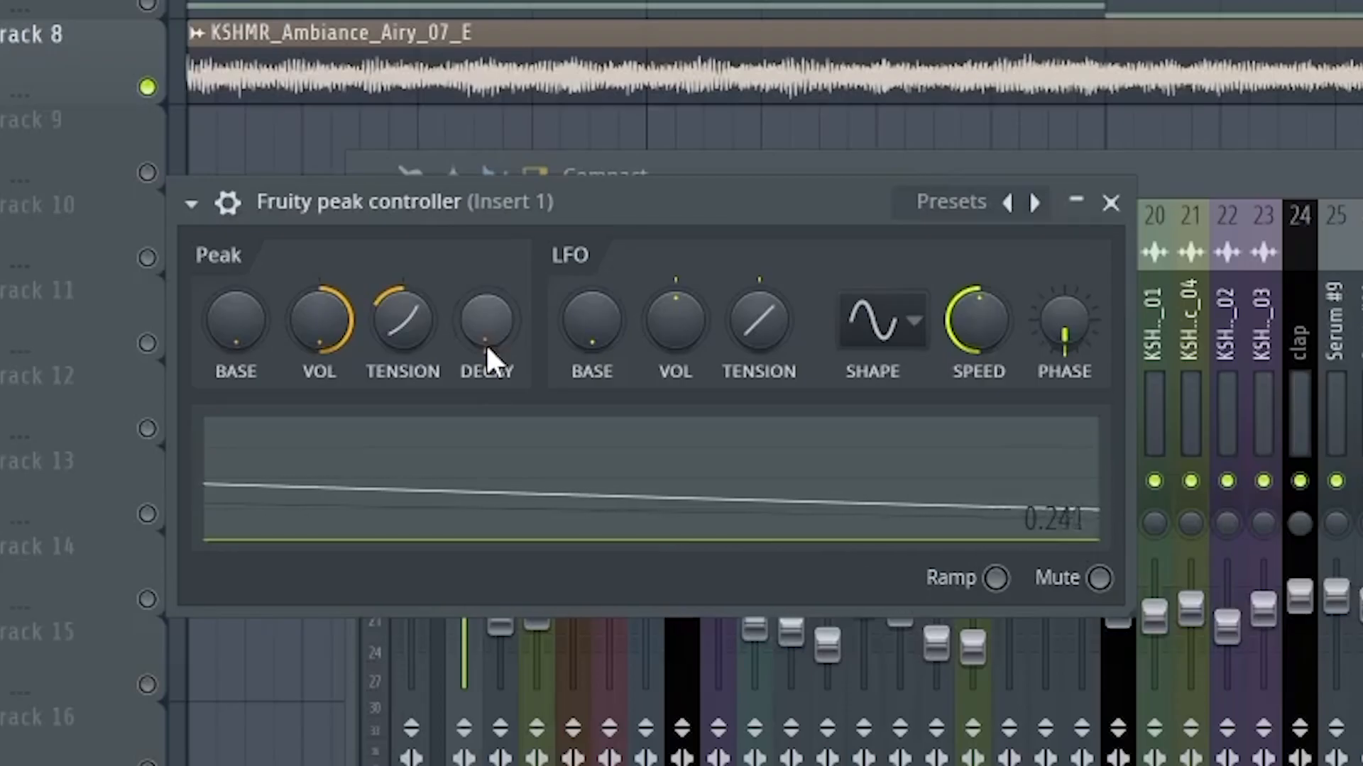
{"action": "key", "text": "space"}
{"action": "left_click_drag", "start_coordinate": [487, 347], "coordinate": [487, 278]}
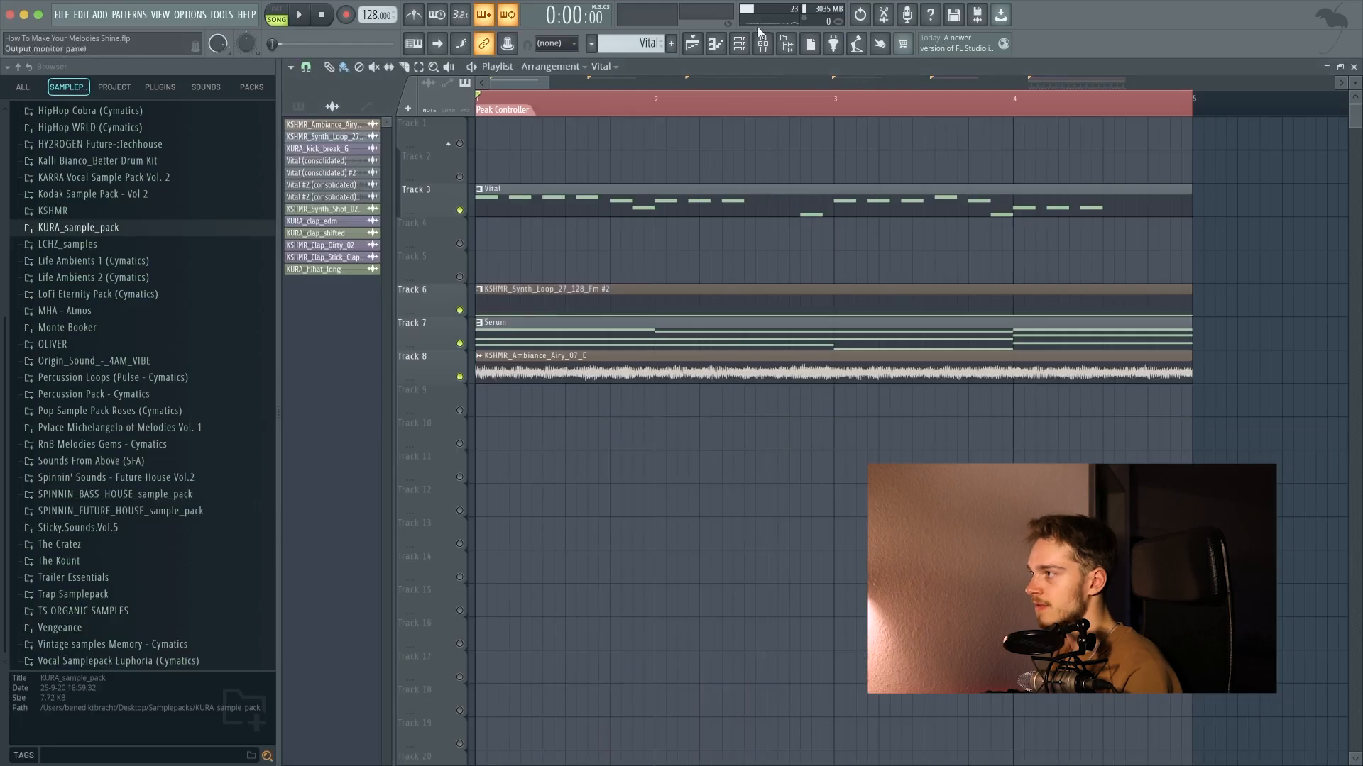
Open the KSHMR_Synth_Loop_27_128_Fm #2 channel from the channel rack and examine its Granulizer settings beside its mixer track.
{"action": "left_click", "coordinate": [739, 44]}
{"action": "left_click", "coordinate": [628, 325]}
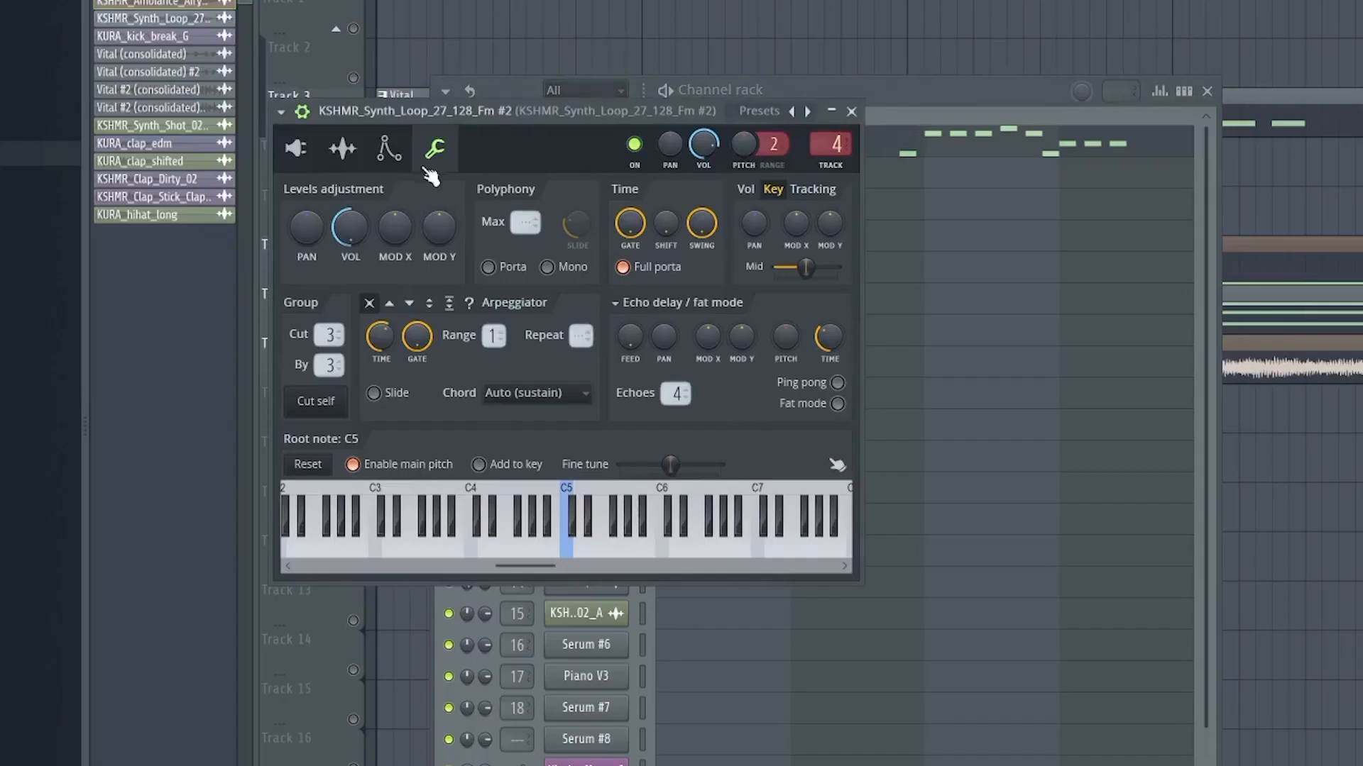
{"action": "left_click", "coordinate": [298, 149]}
{"action": "left_click_drag", "start_coordinate": [466, 136], "coordinate": [871, 210]}
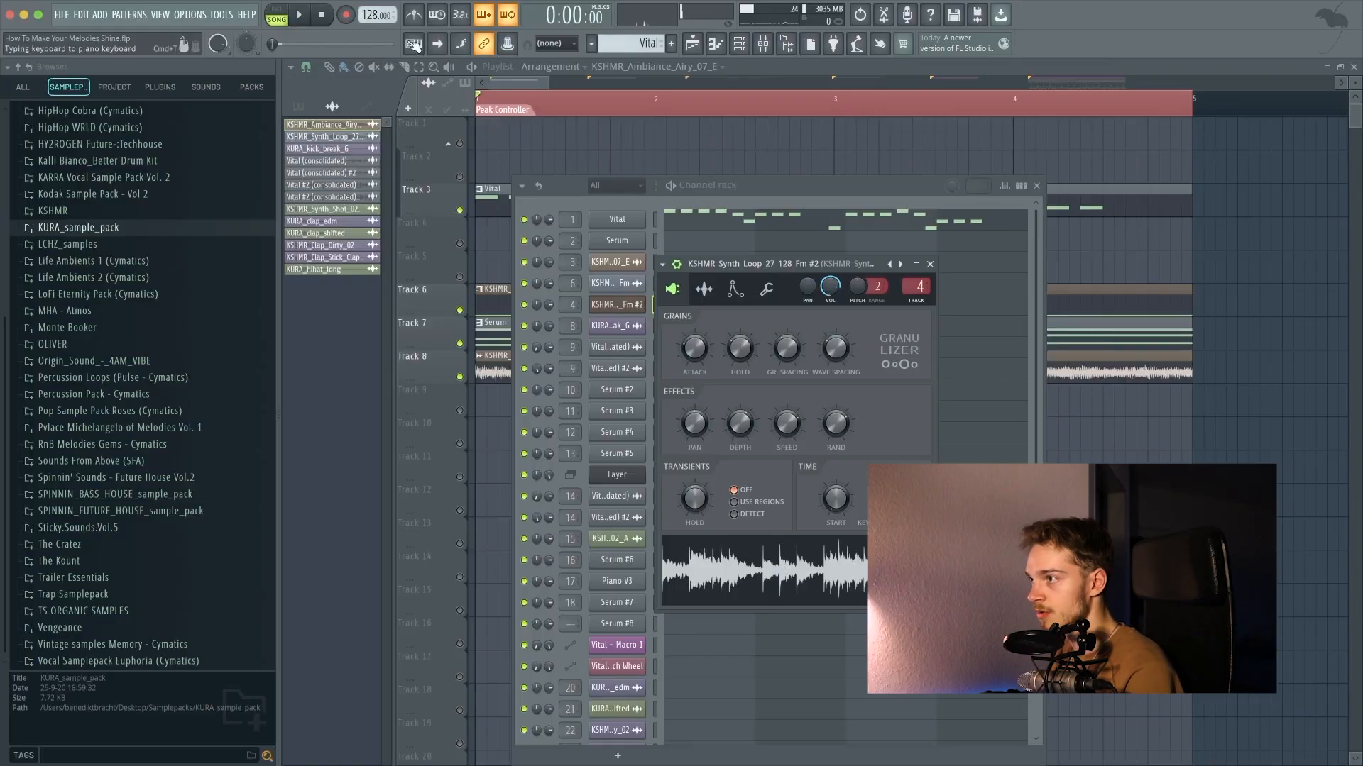
{"action": "key", "text": "F9"}
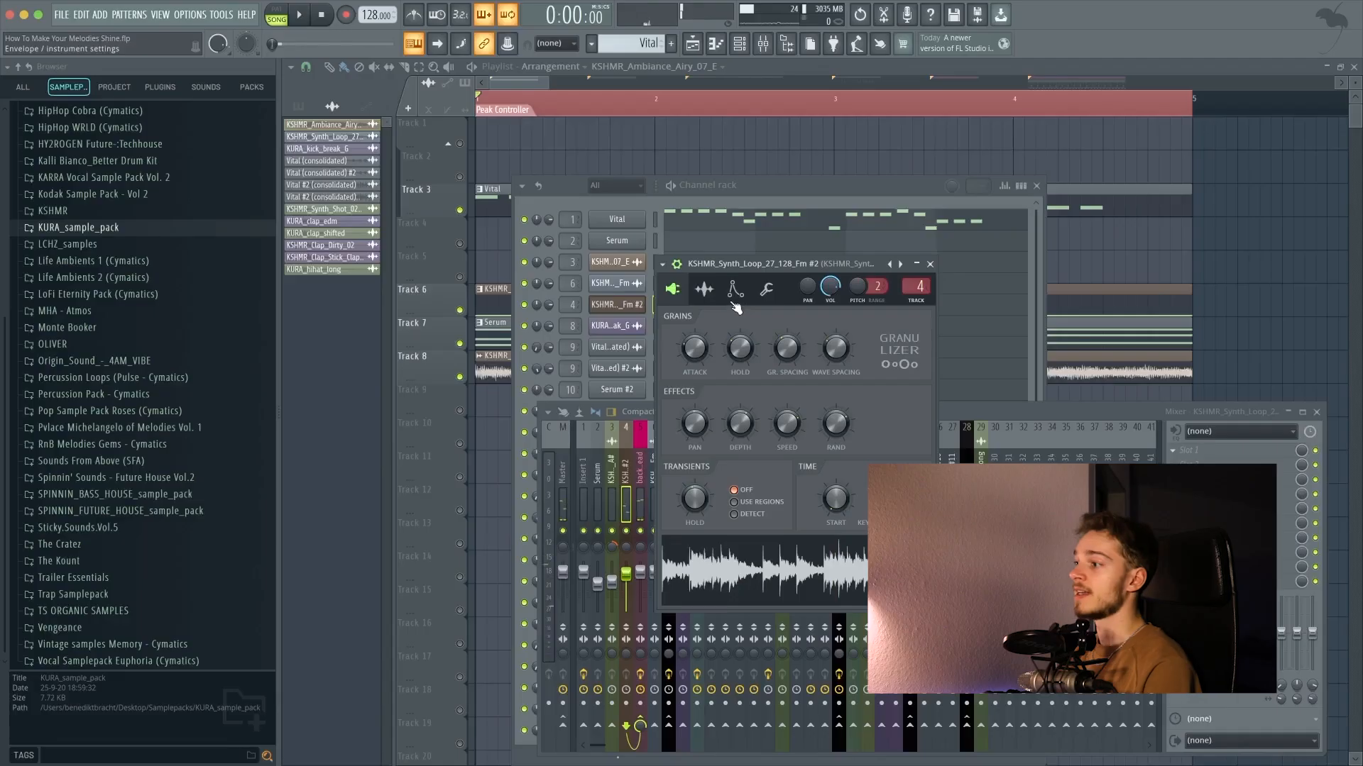
Inspect the controller link on the synth loop channel's Levels adjustment Vol, and close all open windows.
{"action": "left_click", "coordinate": [768, 289]}
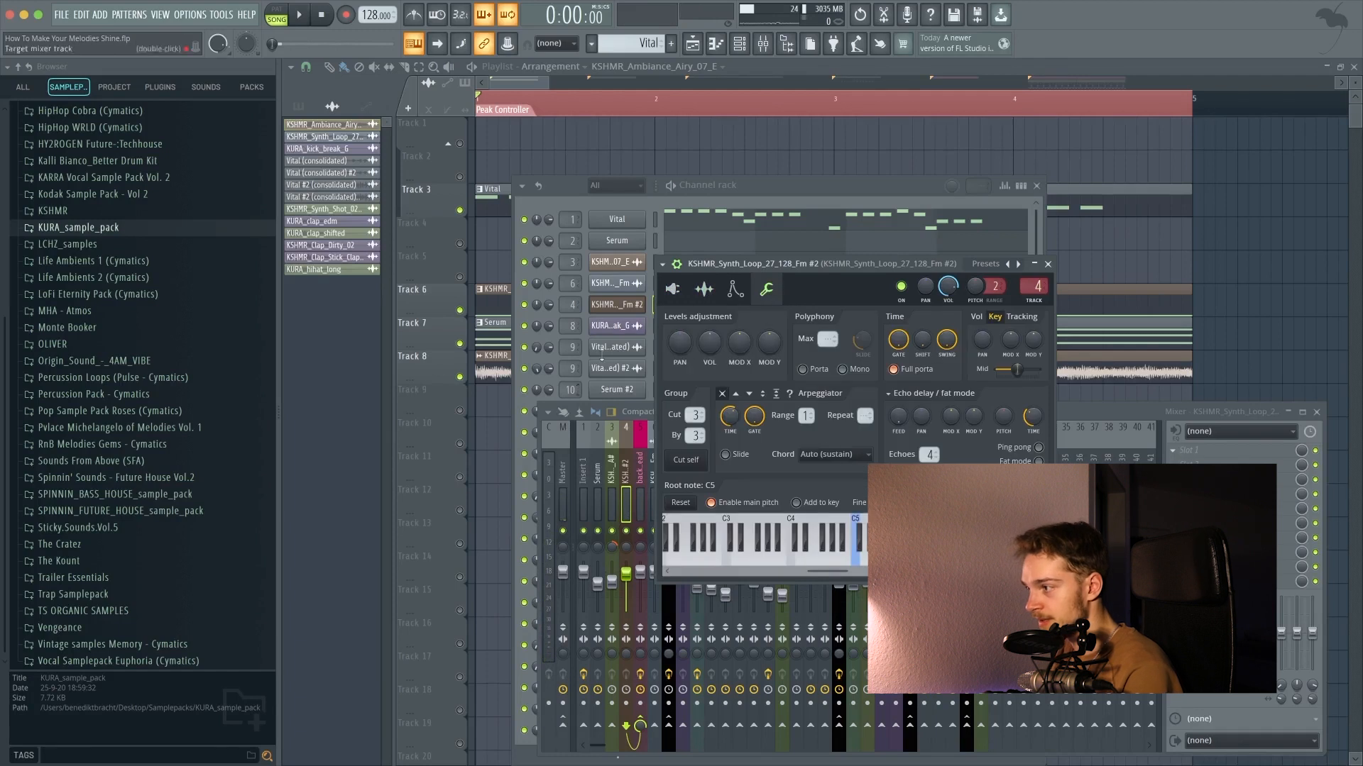
{"action": "right_click", "coordinate": [708, 349]}
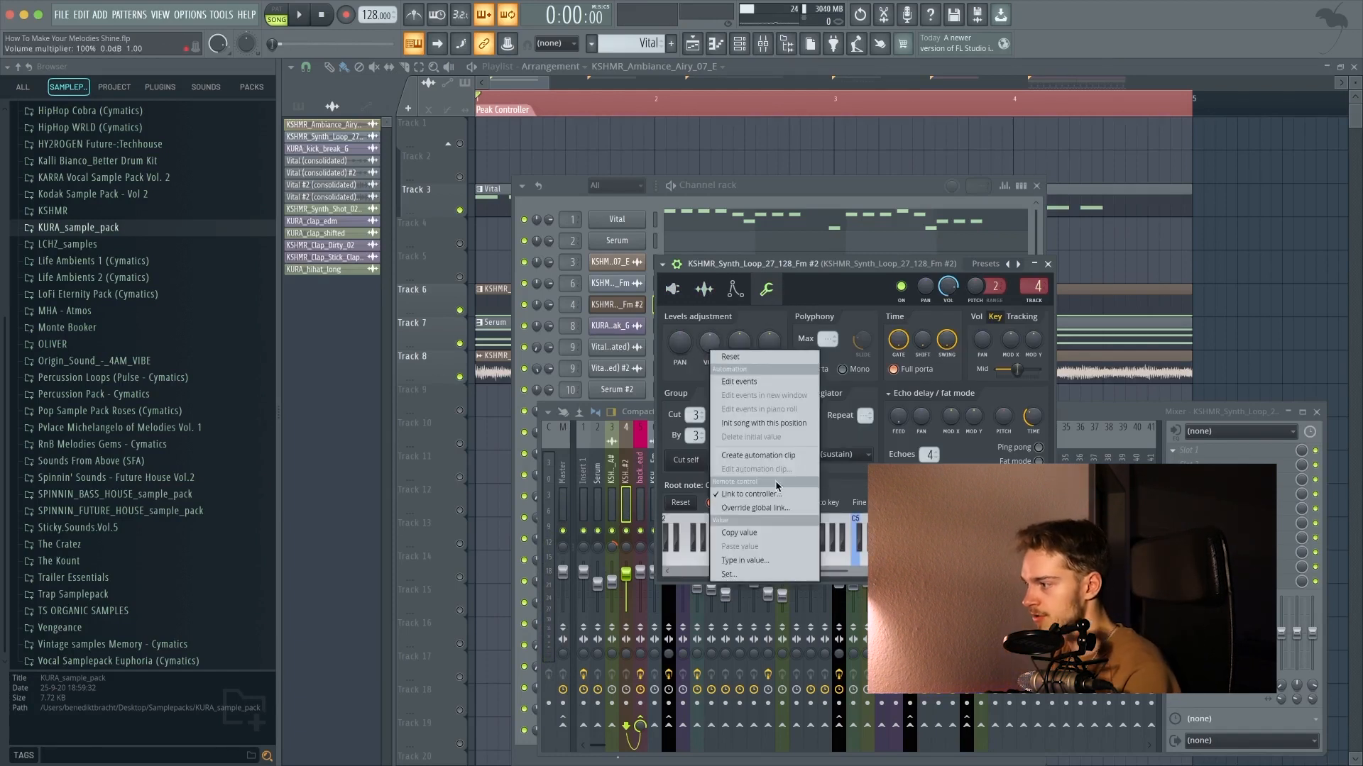
{"action": "left_click", "coordinate": [746, 490]}
{"action": "left_click", "coordinate": [767, 221]}
{"action": "key", "text": "Escape"}
{"action": "key", "text": "Escape"}
{"action": "key", "text": "Escape"}
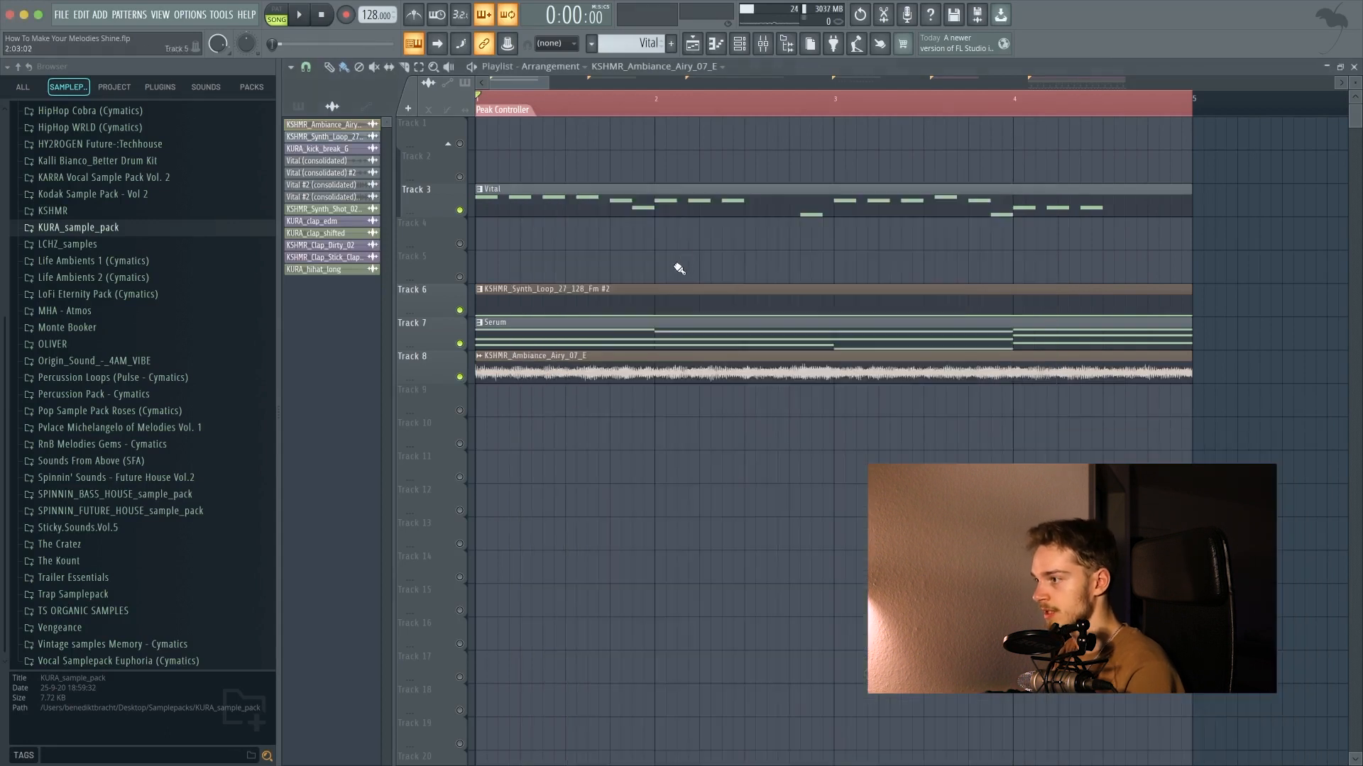
Enable all playlist tracks and play the Peak Controller section.
{"action": "left_click", "coordinate": [460, 344]}
{"action": "left_click", "coordinate": [460, 377]}
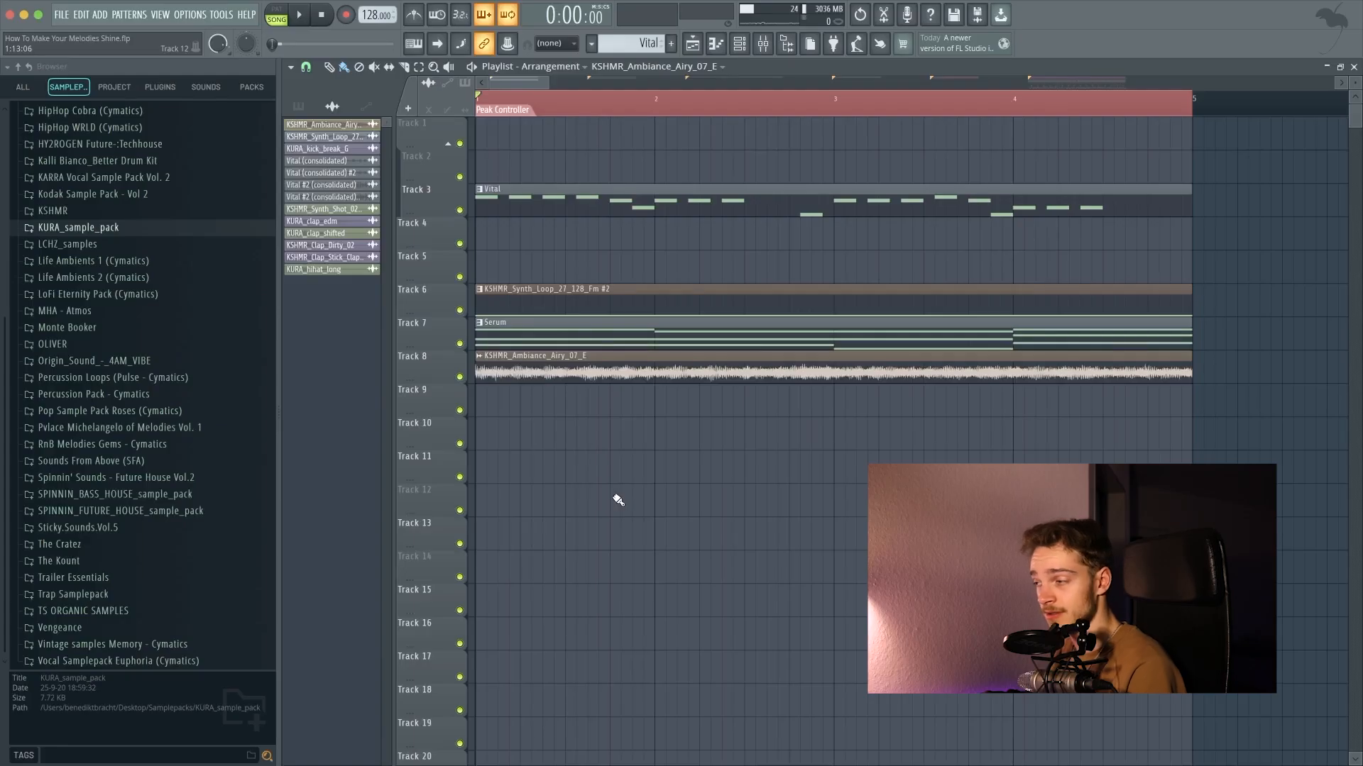
{"action": "key", "text": "space"}
Show the mixer below the playlist clips with the background lead track selected.
{"action": "left_click", "coordinate": [762, 43]}
{"action": "left_click_drag", "start_coordinate": [816, 425], "coordinate": [717, 496]}
{"action": "scroll", "coordinate": [731, 483], "scroll_direction": "down", "scroll_amount": 1}
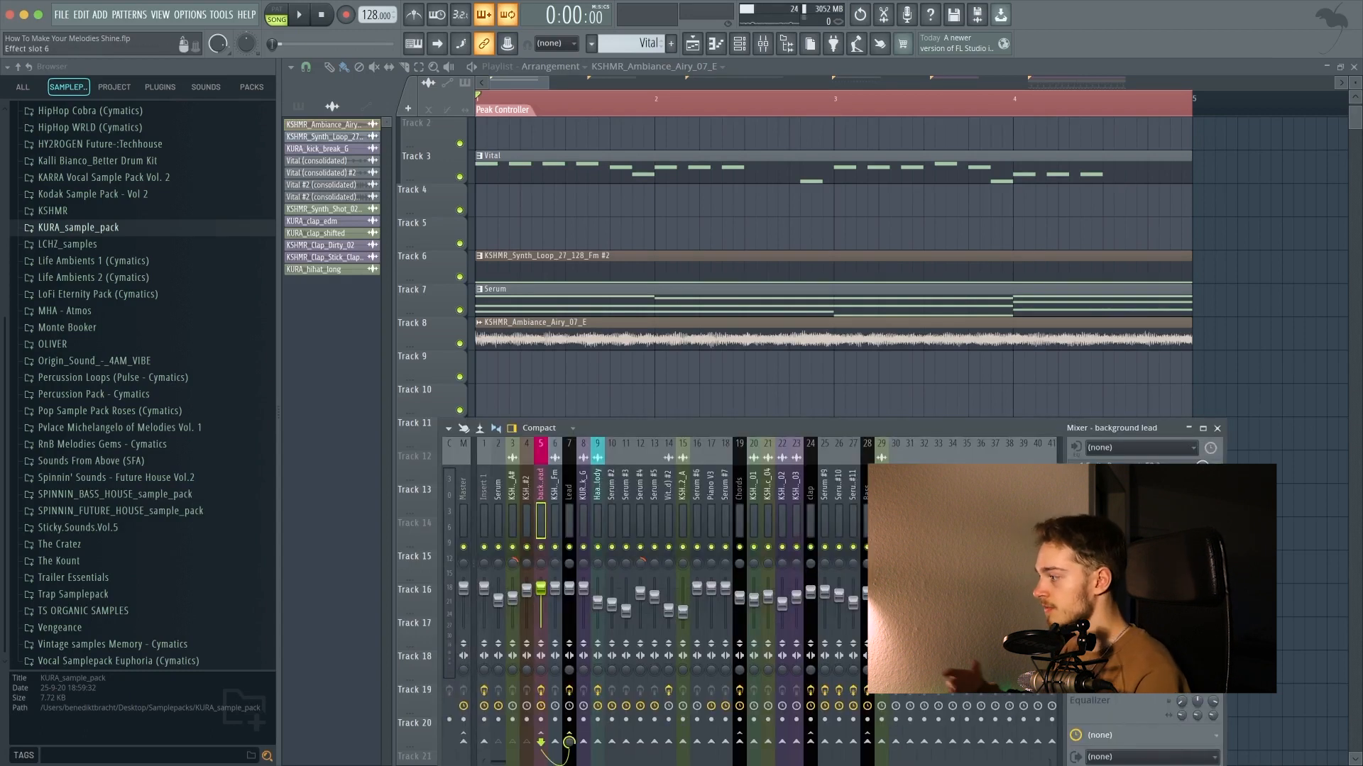
{"action": "left_click", "coordinate": [543, 272]}
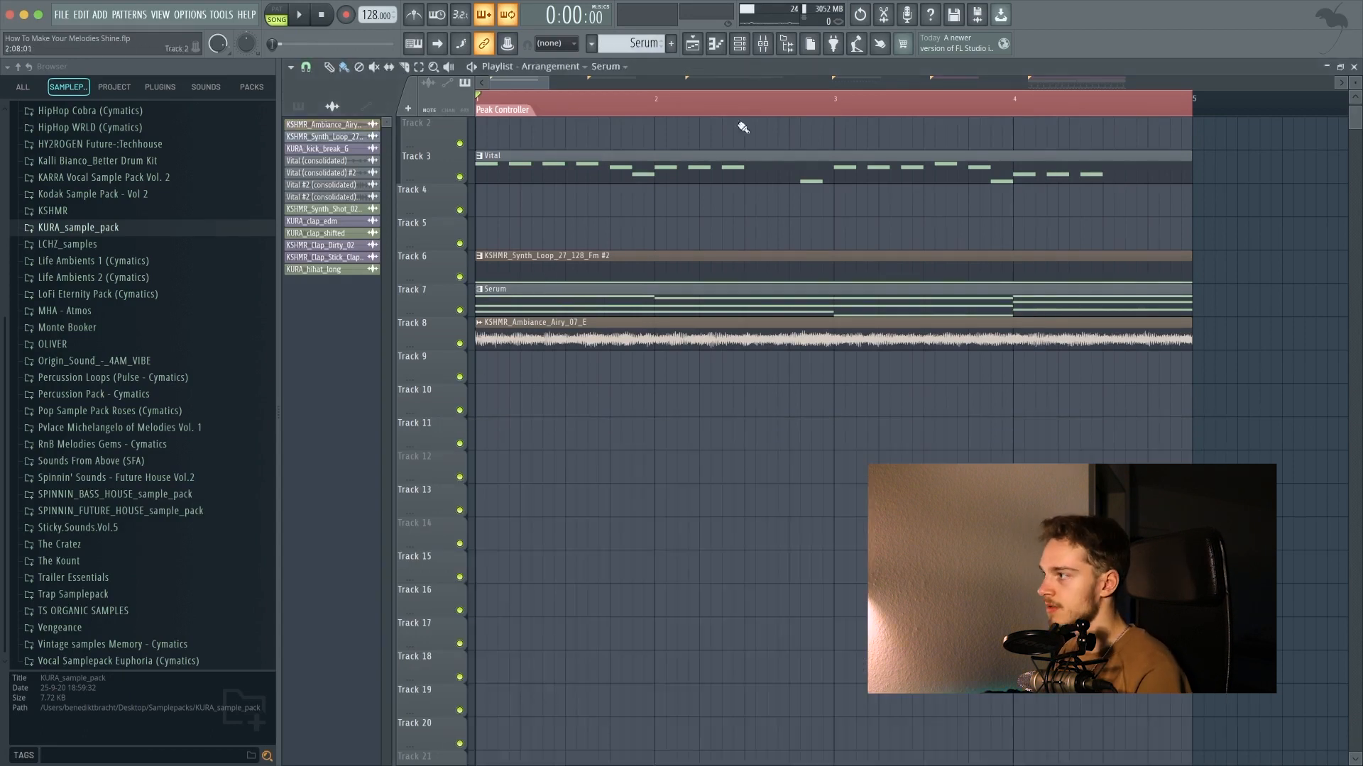
{"action": "left_click", "coordinate": [763, 44]}
Examine the effects on the background lead track one by one, including Fruity Parametric EQ 2 and Transient Processor.
{"action": "left_click", "coordinate": [1130, 463]}
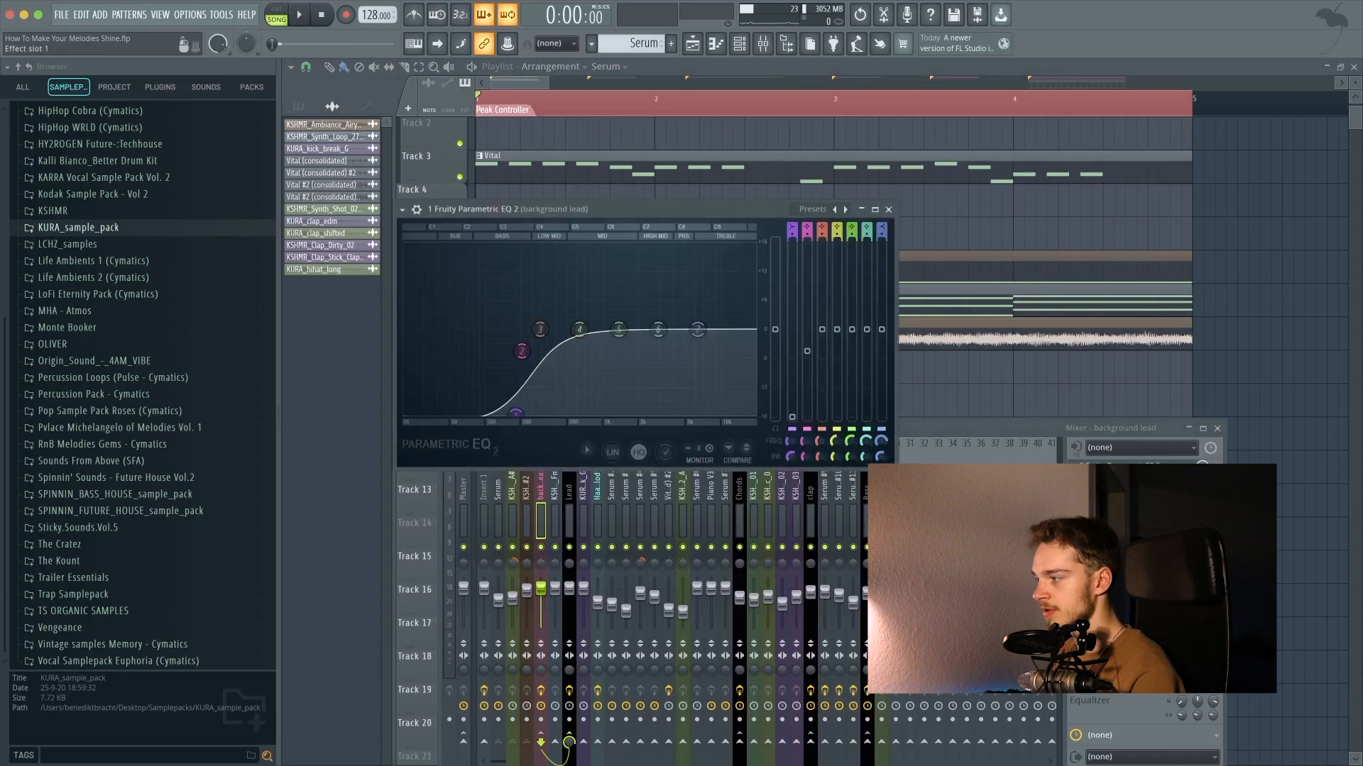
{"action": "left_click", "coordinate": [1130, 514]}
{"action": "left_click", "coordinate": [1130, 481]}
{"action": "left_click", "coordinate": [1129, 497]}
{"action": "left_click", "coordinate": [1130, 497]}
{"action": "left_click", "coordinate": [1129, 515]}
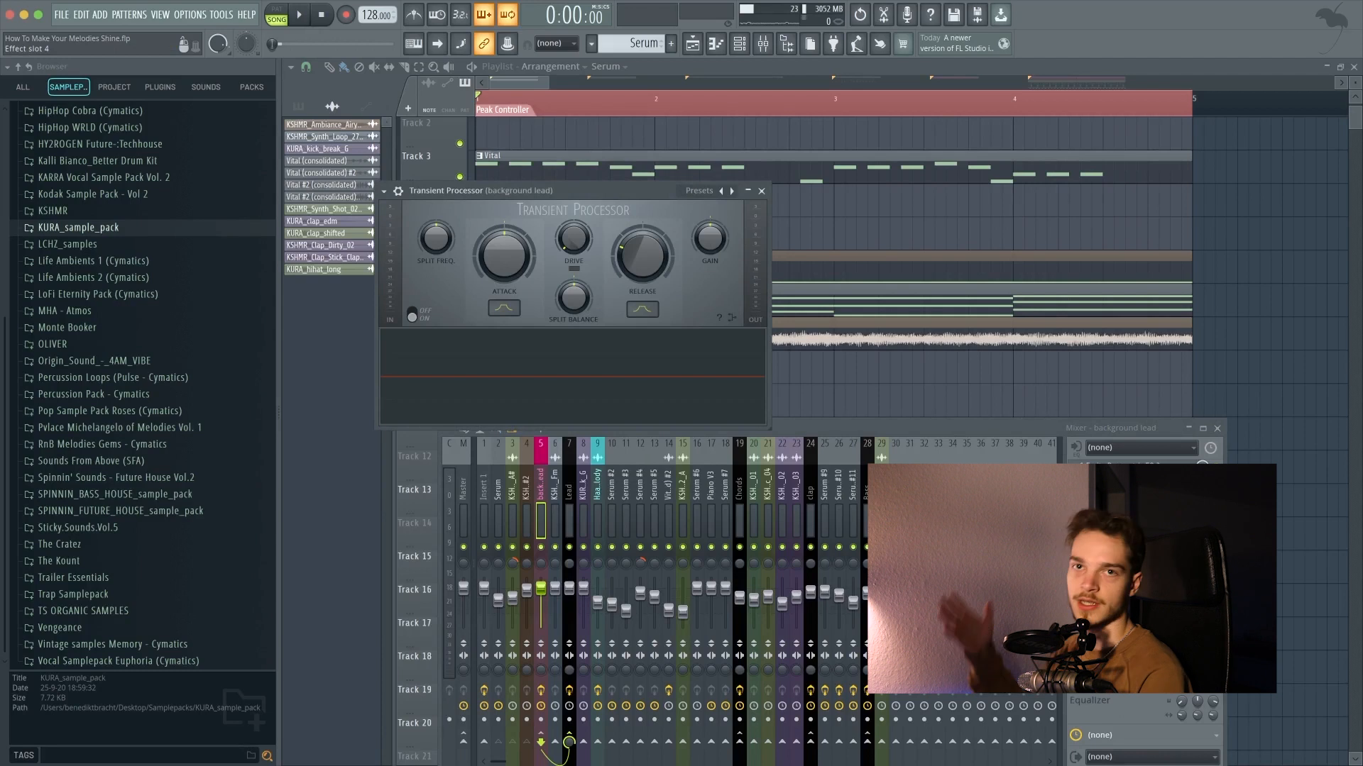
{"action": "left_click", "coordinate": [1129, 531]}
{"action": "left_click", "coordinate": [1130, 548]}
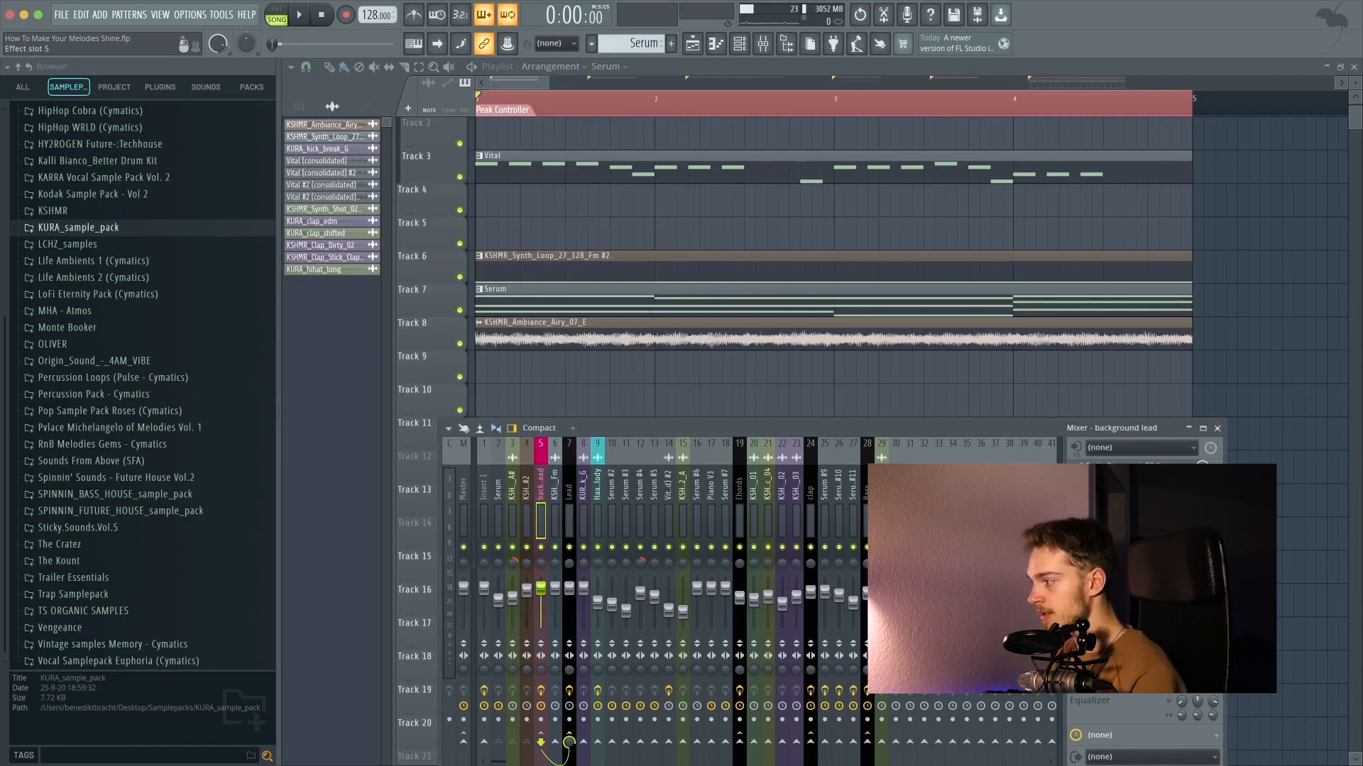
{"action": "left_click", "coordinate": [1130, 531]}
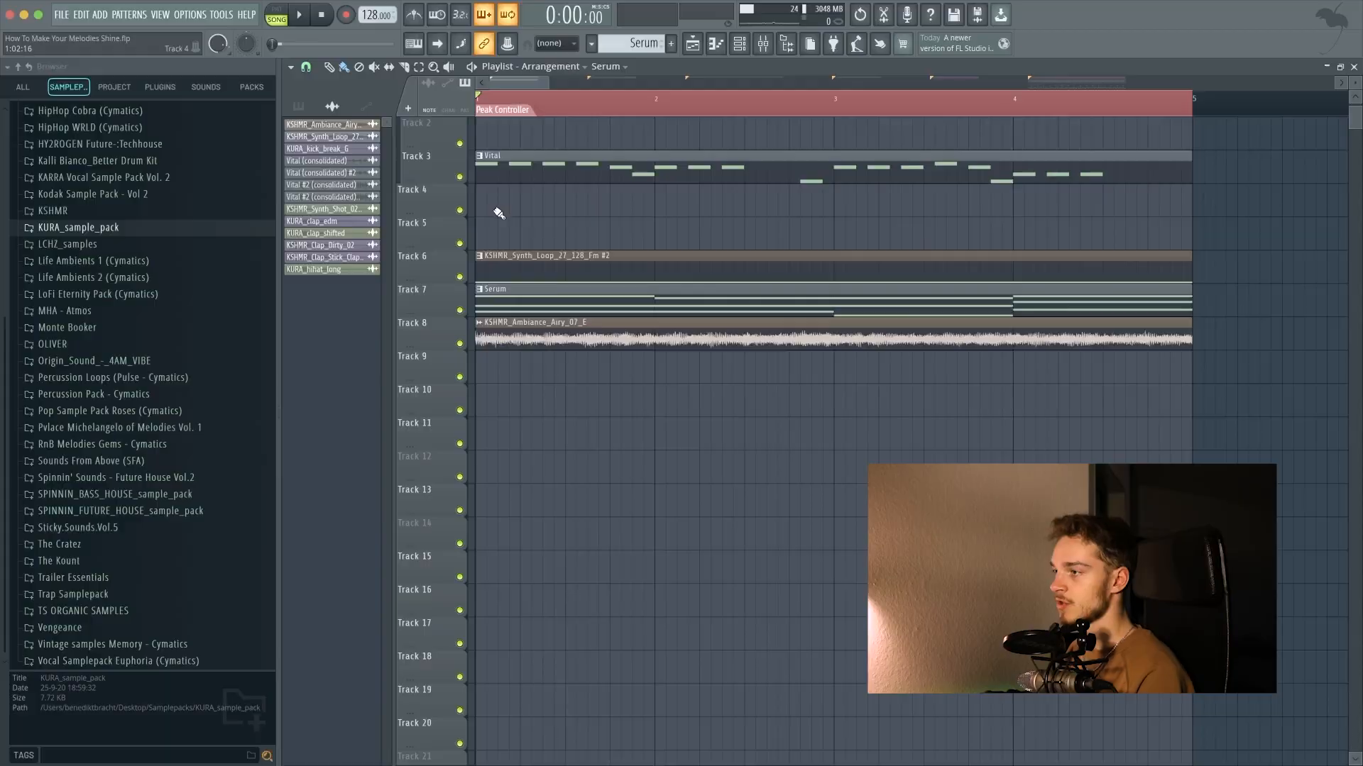
Play the Peak Controller section with every track enabled.
{"action": "key", "text": "space"}
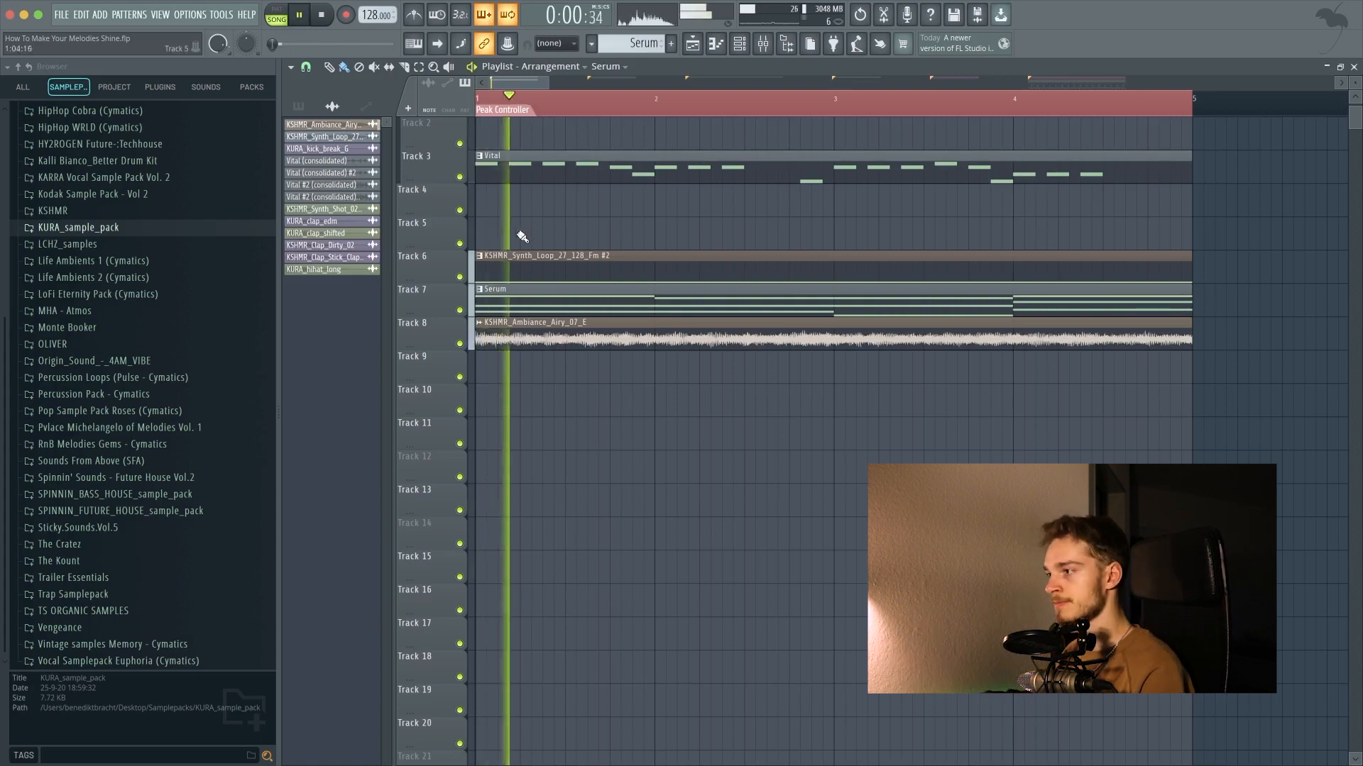